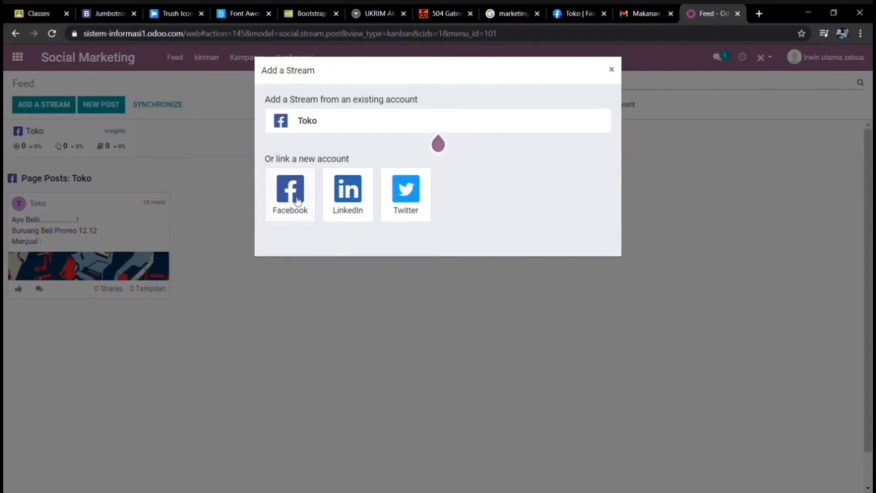
- Choose the Facebook tile to link a new Facebook account as a stream
click(298, 201)
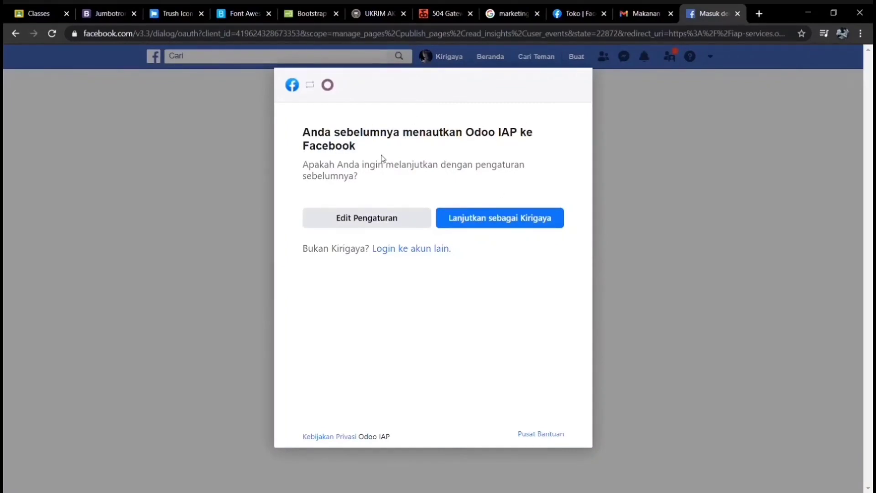
- Approve Odoo IAP's Facebook access by continuing with the previously granted permissions
click(490, 226)
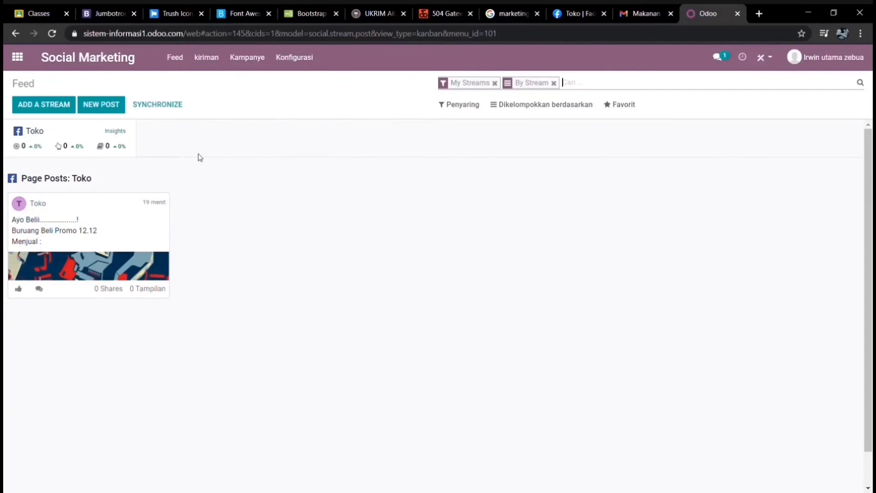
- Start a new post whose message begins 'Kendaraan Bermotor' and 'Promo Besar - besaran'
click(98, 111)
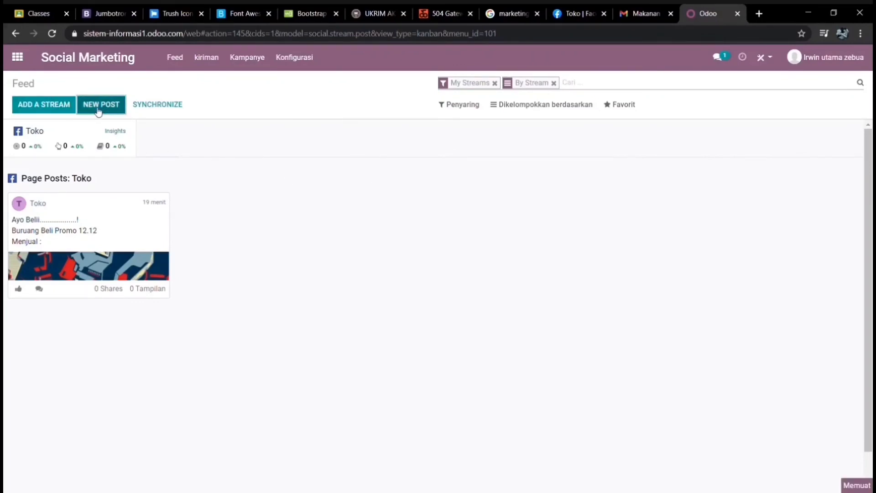
click(150, 225)
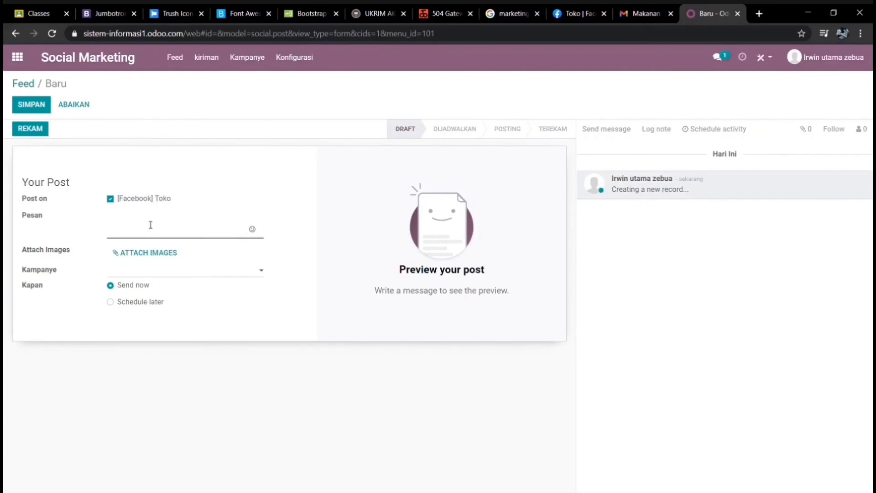
text(Kendar)
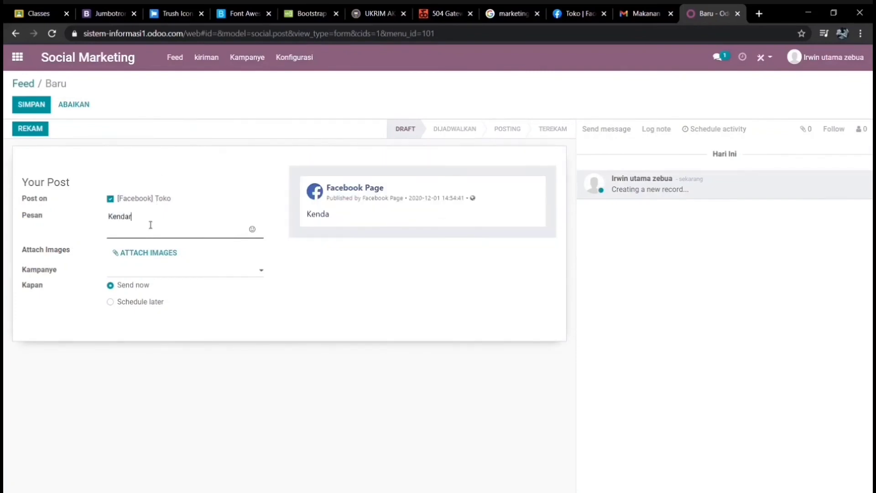
key(BackSpace)
key(BackSpace)
key(BackSpace)
key(BackSpace)
text(nd)
key(BackSpace)
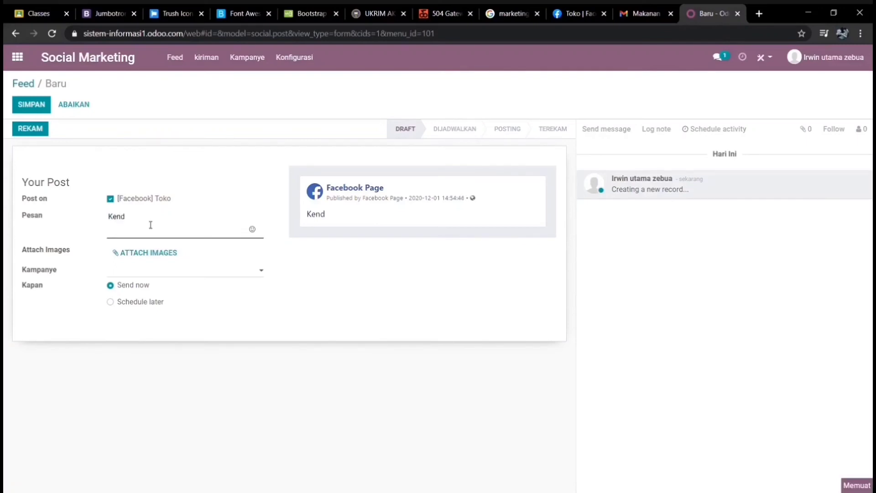
text(araan)
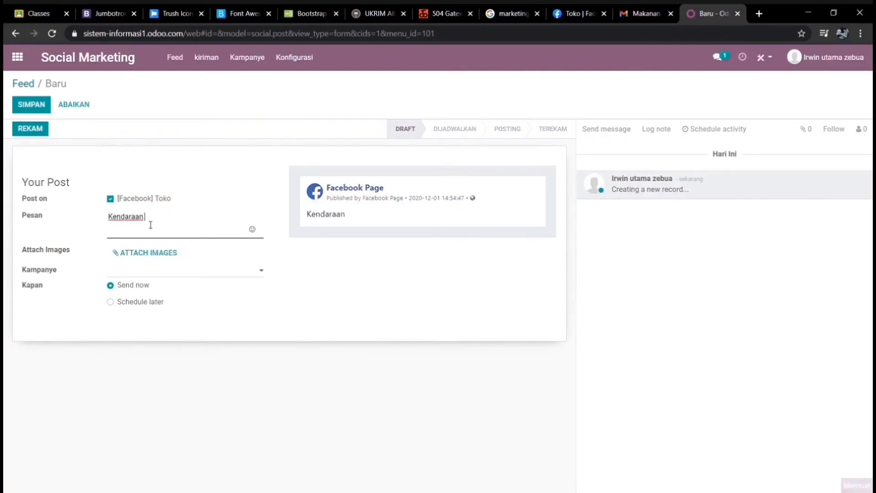
text( Bermotor)
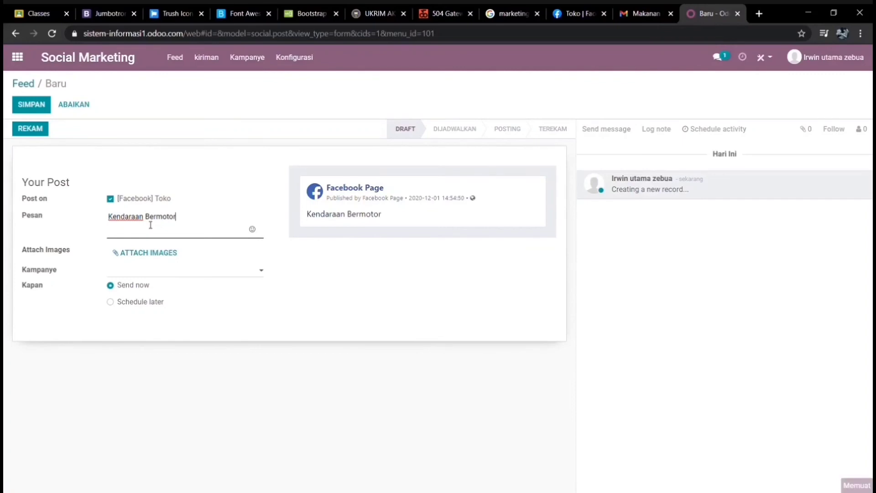
key(Return)
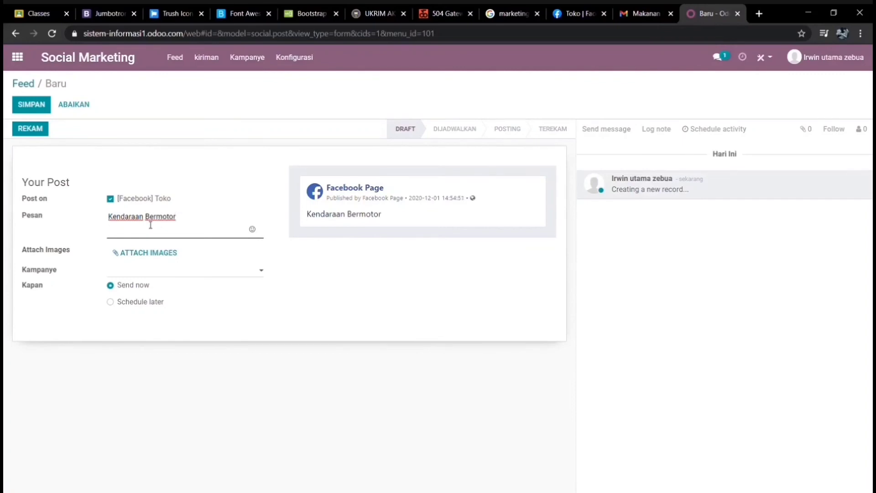
text(Promo B)
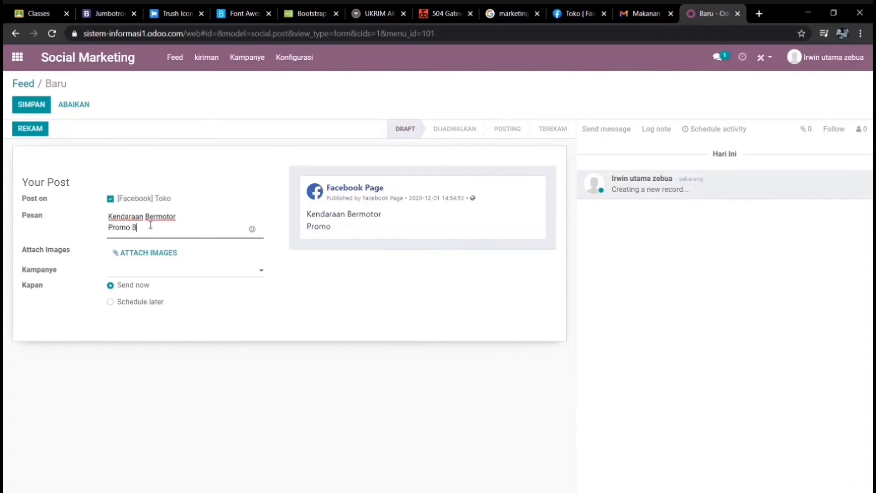
text(ersar)
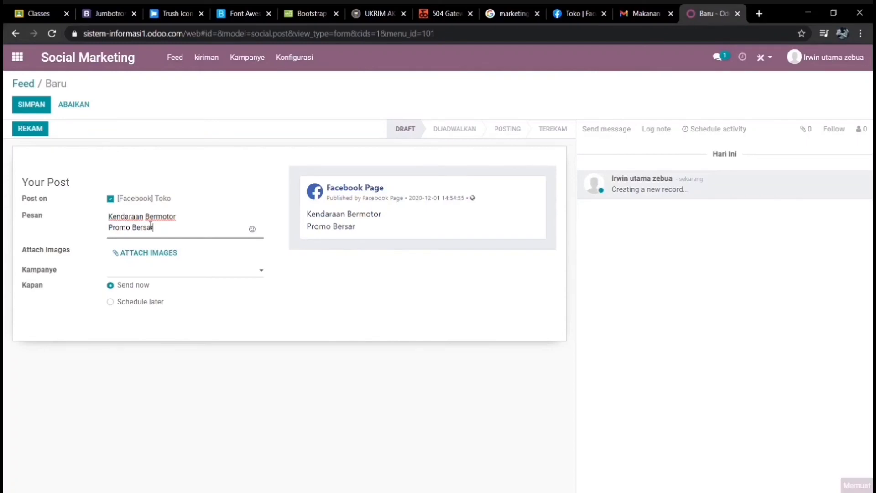
key(BackSpace)
key(BackSpace)
key(BackSpace)
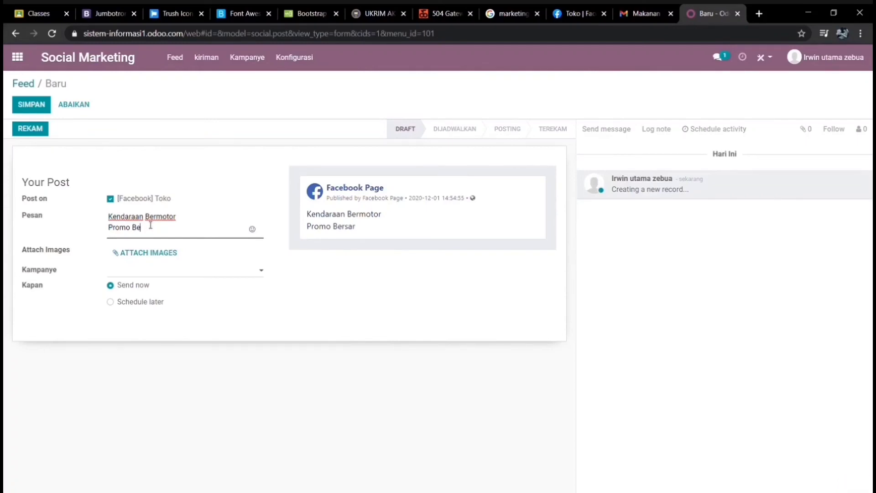
text(sar - besaran)
- Add message lines 'BOM sale 12.12', 'Menjual :', '-Mercedes' and begin the lamborghini line
key(Return)
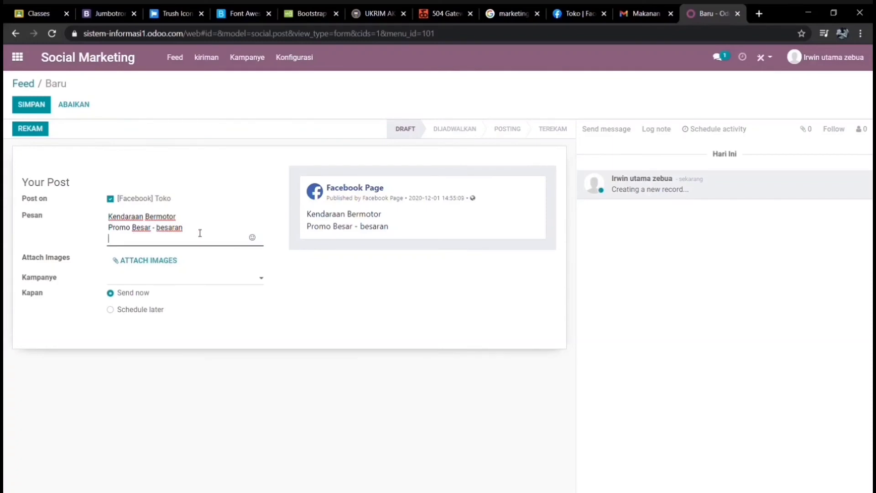
text(BON)
key(BackSpace)
key(BackSpace)
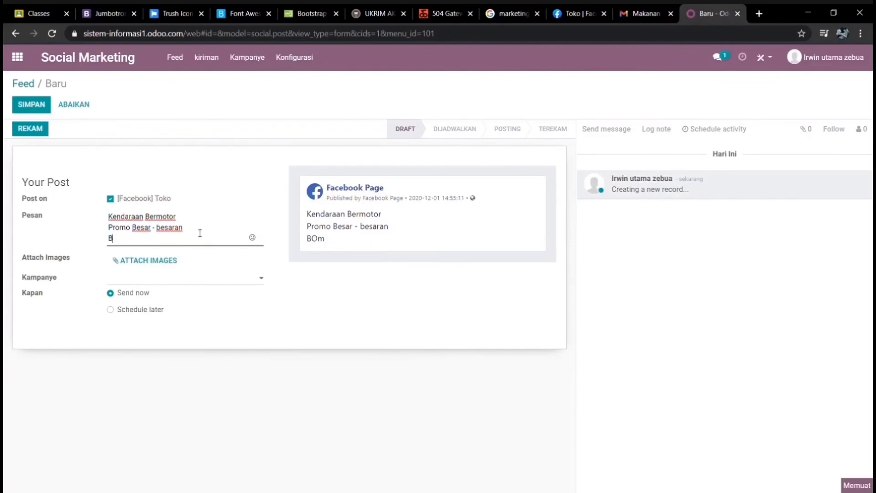
text(OM sals)
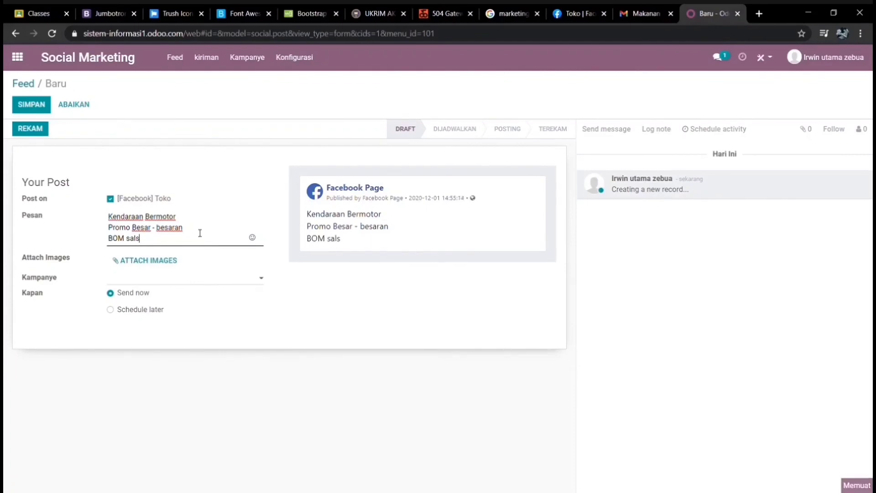
key(BackSpace)
text(e 12)
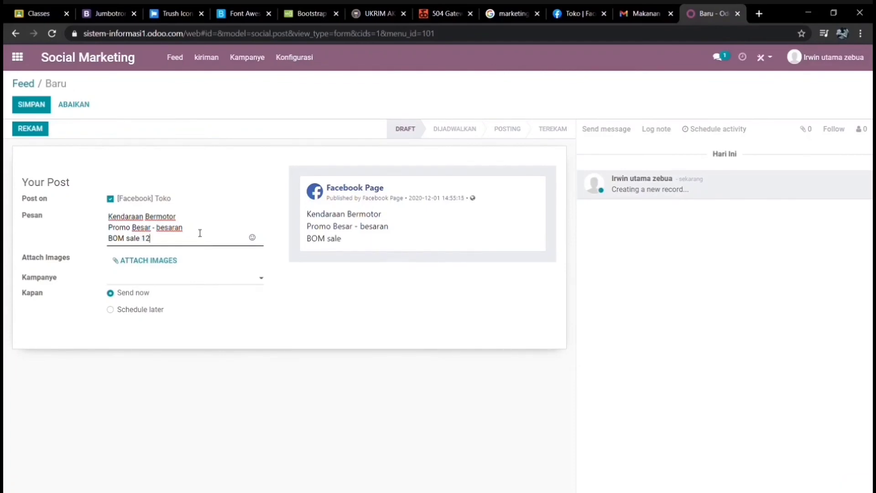
text(.12)
key(Return)
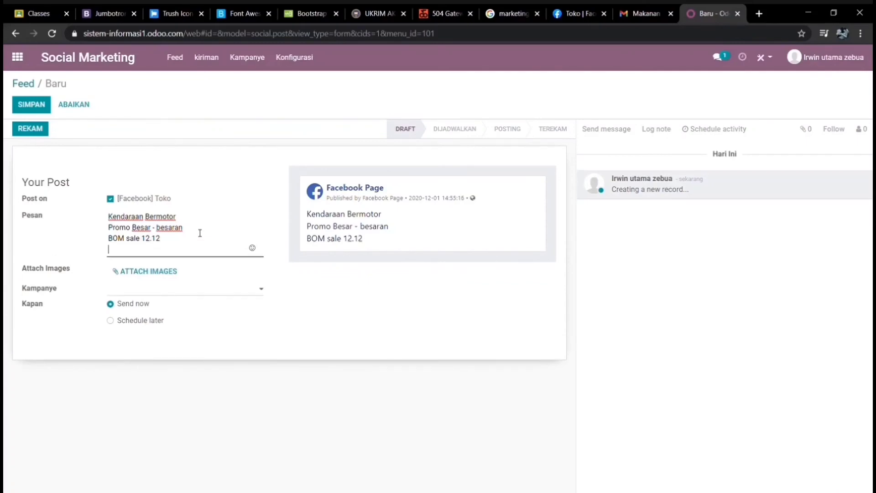
text(Menjula)
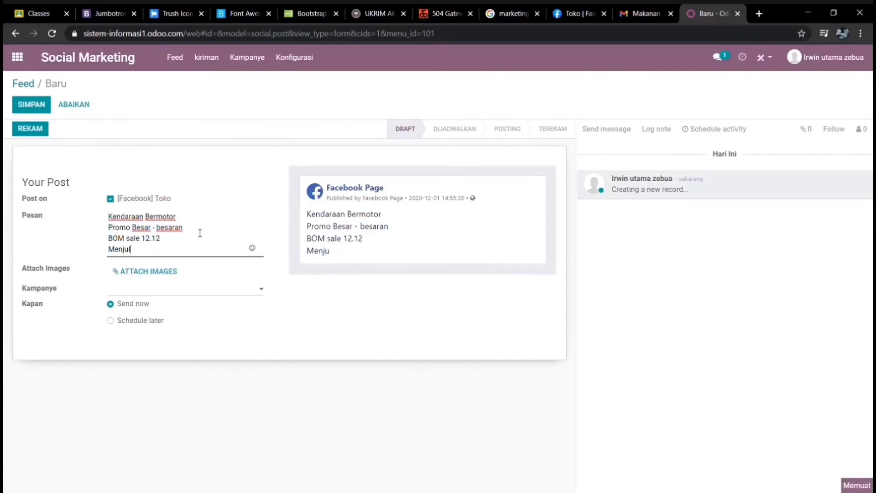
key(BackSpace)
key(BackSpace)
text(al)
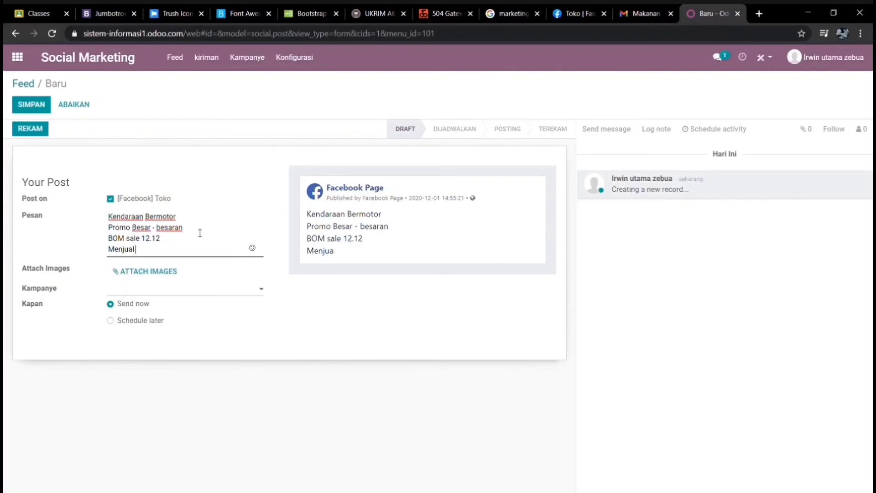
text( :)
key(Return)
text(-)
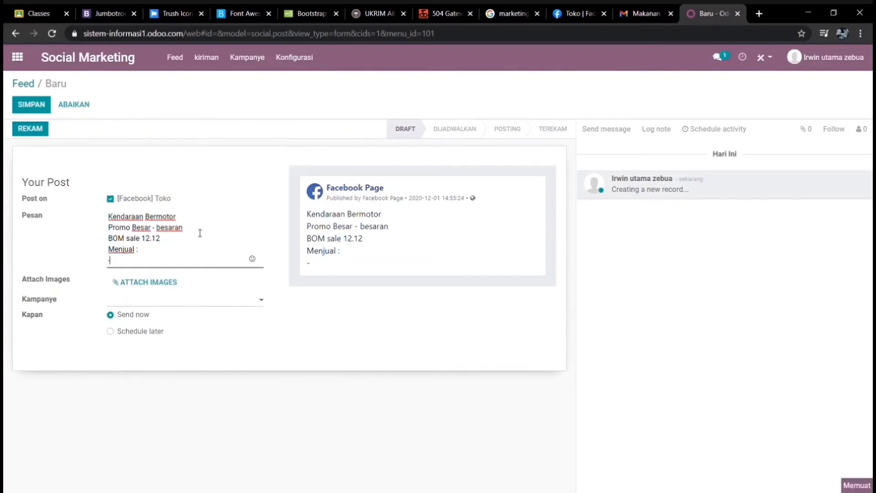
text(Mer)
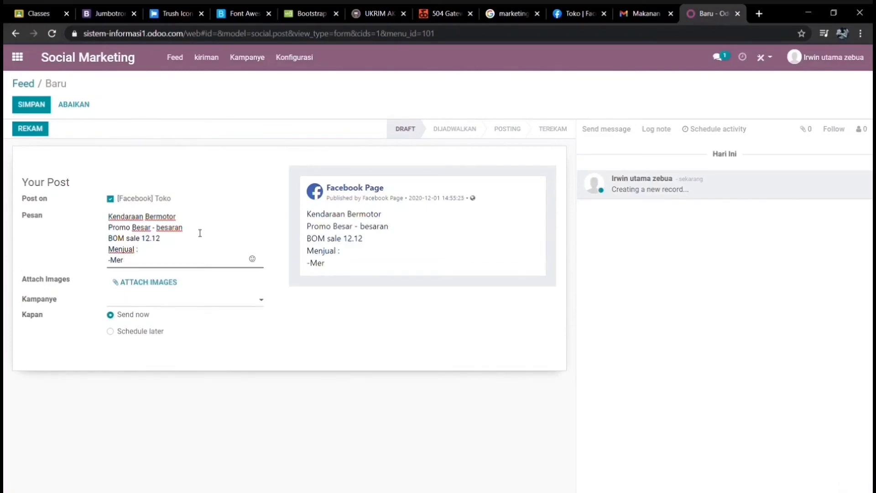
text(eedes)
key(Return)
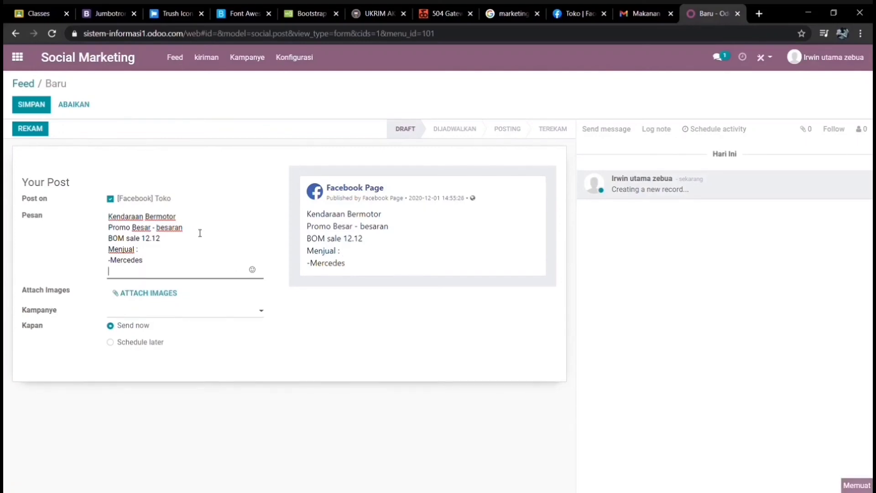
text(_lamo)
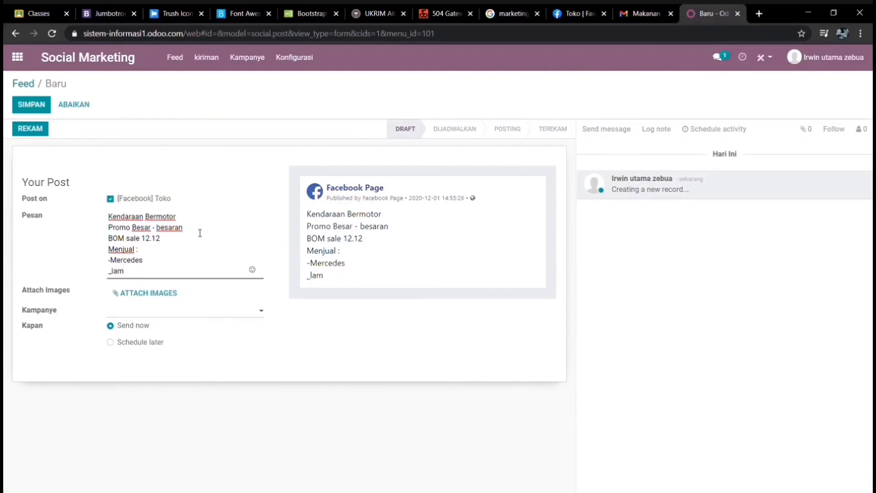
key(BackSpace)
key(BackSpace)
key(BackSpace)
key(BackSpace)
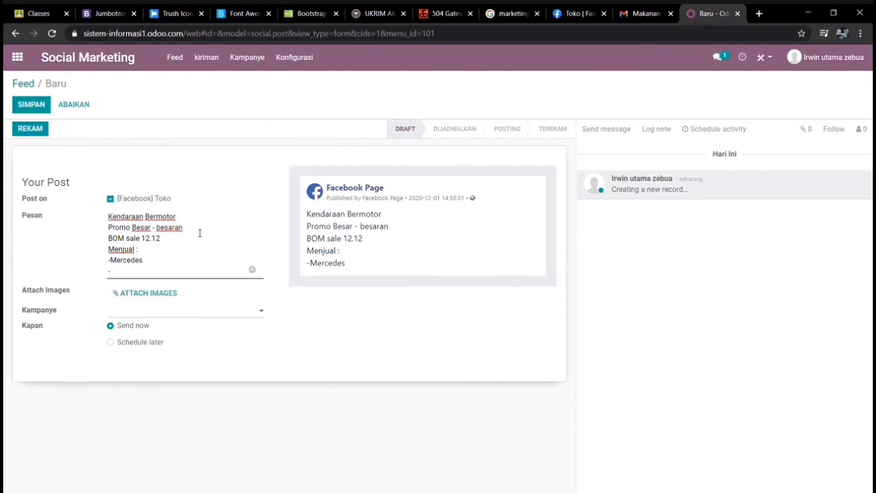
text(lamg)
key(BackSpace)
text(b)
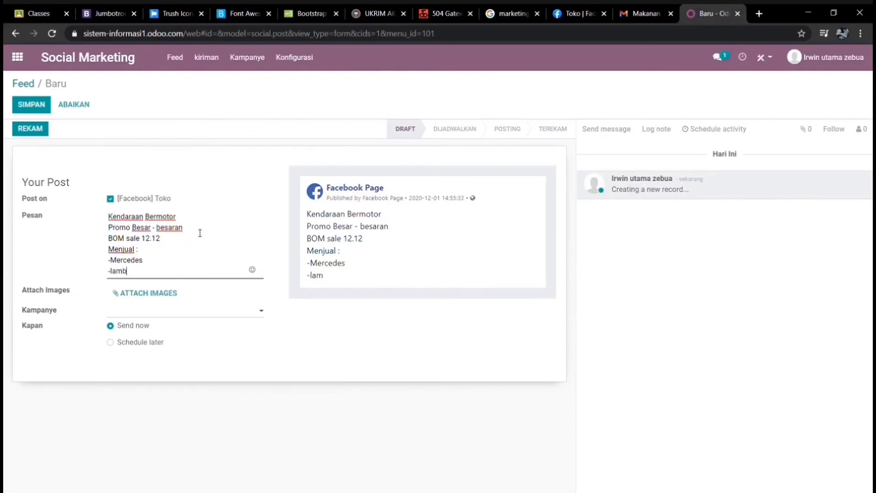
text(orgini)
- Complete '-lamborghini', then add lines 'Cashback Hingga 90%' and '#12.12 #bomsale'
key(BackSpace)
text(hi)
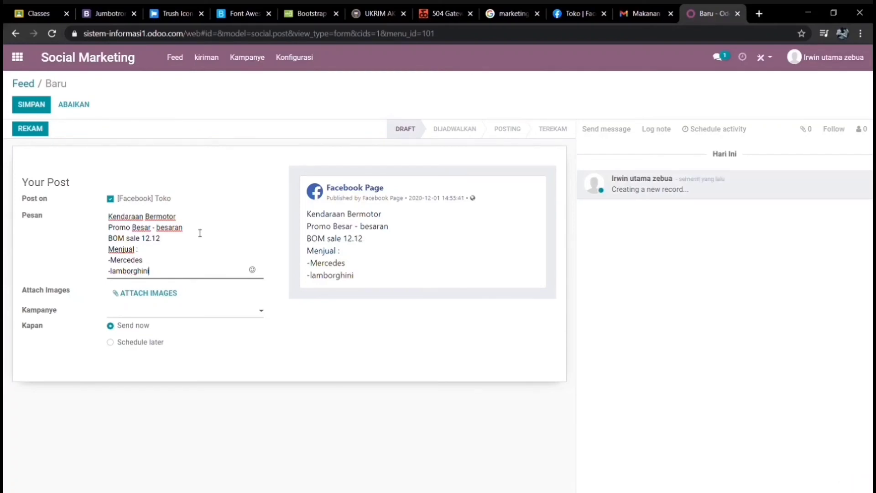
key(Return)
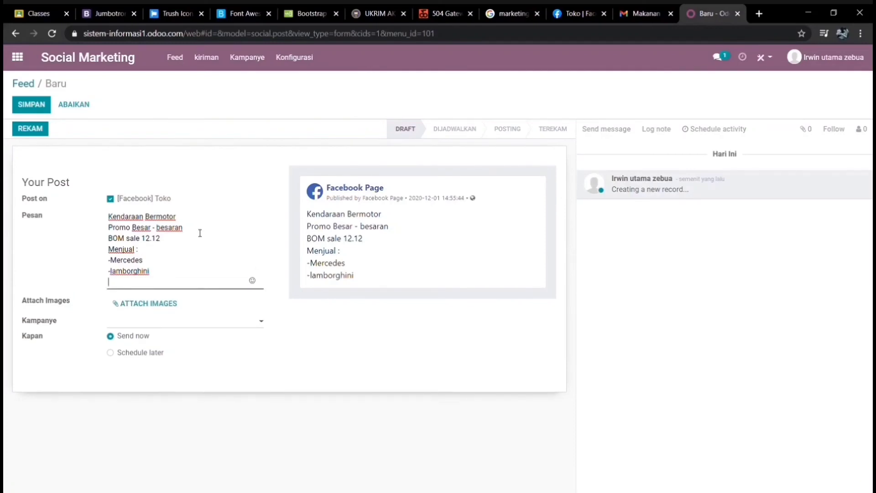
text(Cash)
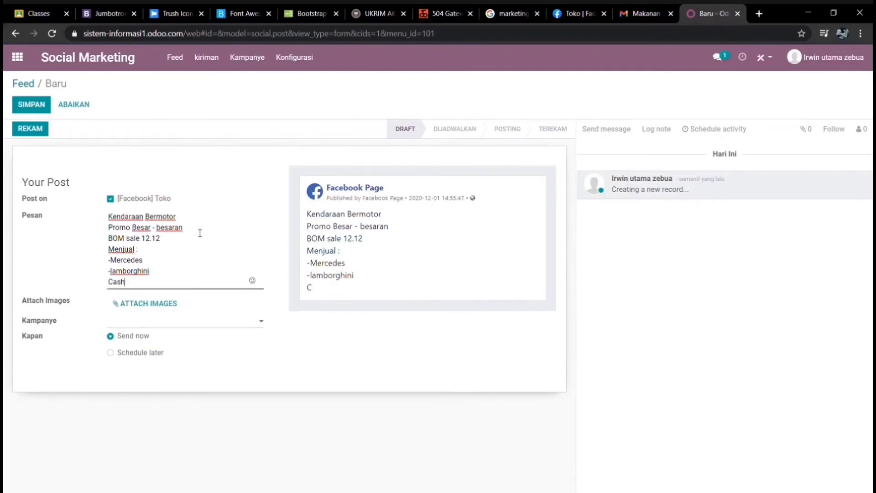
text(back Hingga )
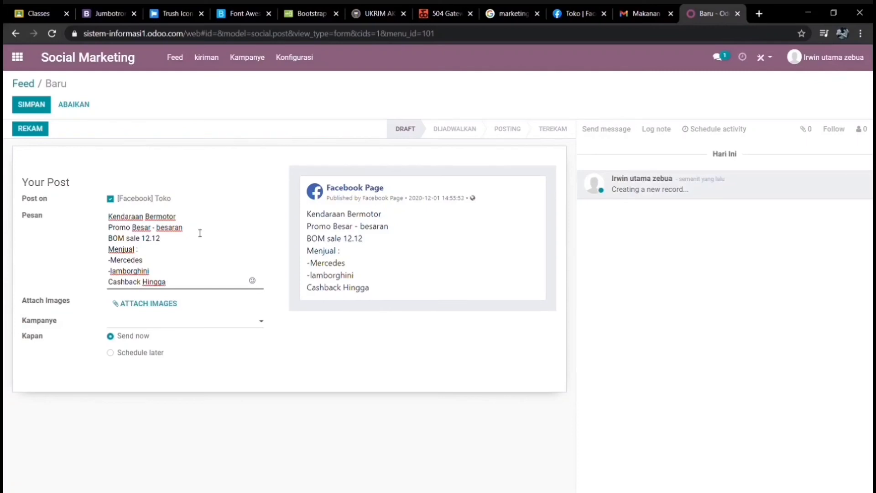
text(90%)
key(Return)
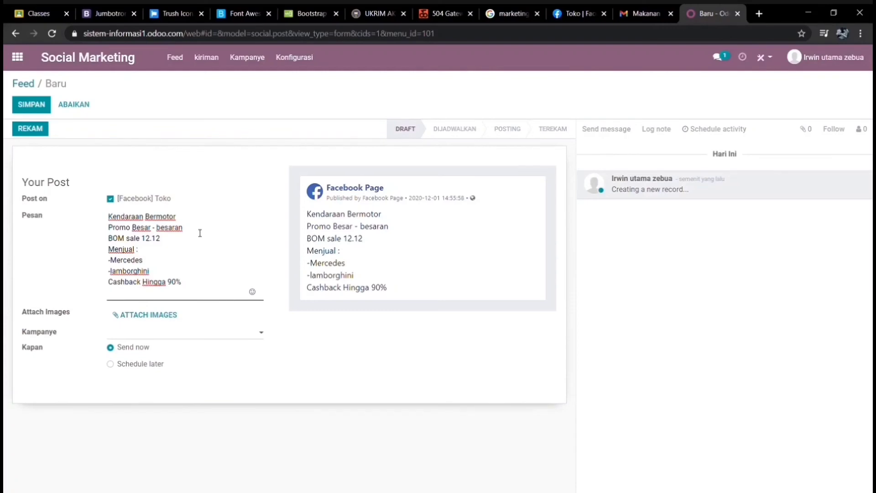
text(#12.12 #)
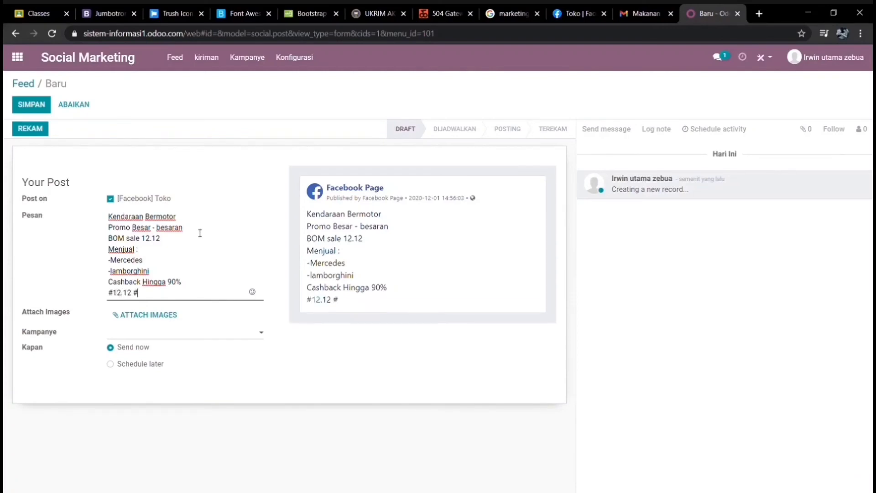
text(bomsale)
- Attach 927025.png to the post and change the #12.12 hashtag to #1212
click(144, 316)
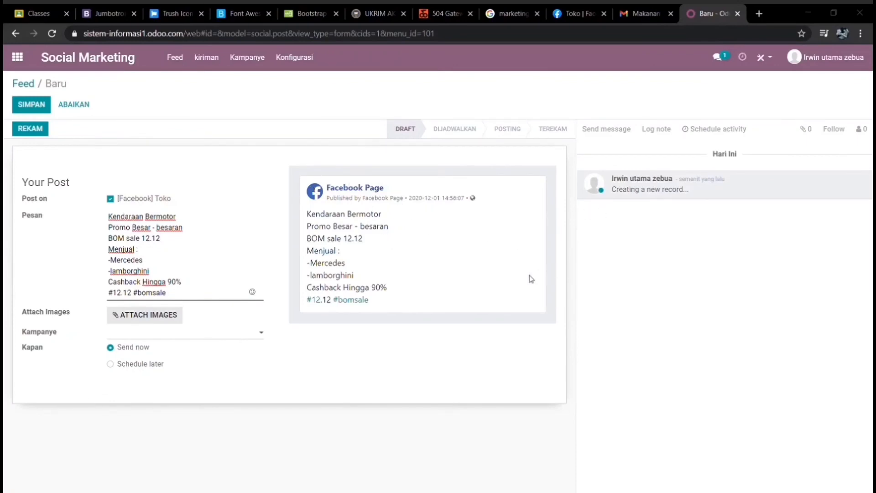
double_click(333, 254)
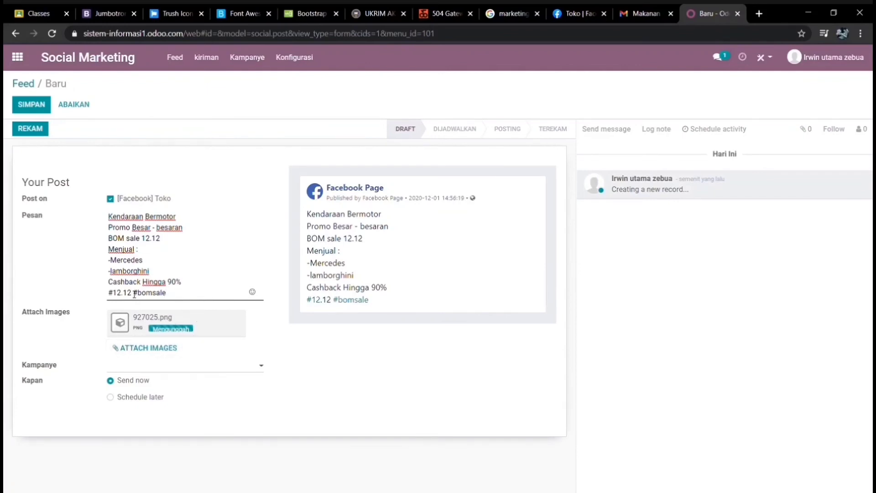
key(BackSpace)
key(BackSpace)
text(12)
key(BackSpace)
key(BackSpace)
key(BackSpace)
text(12)
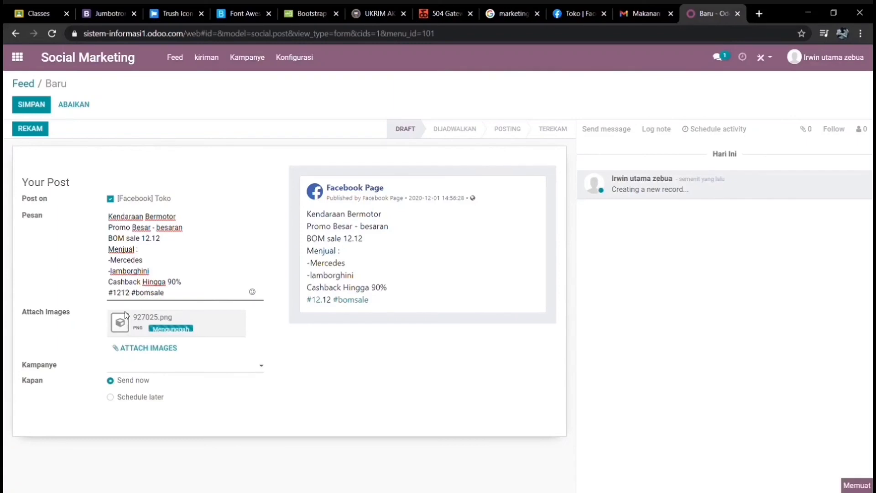
- Set the post to Schedule later with post date 12/12/2020 21:54:37
click(131, 401)
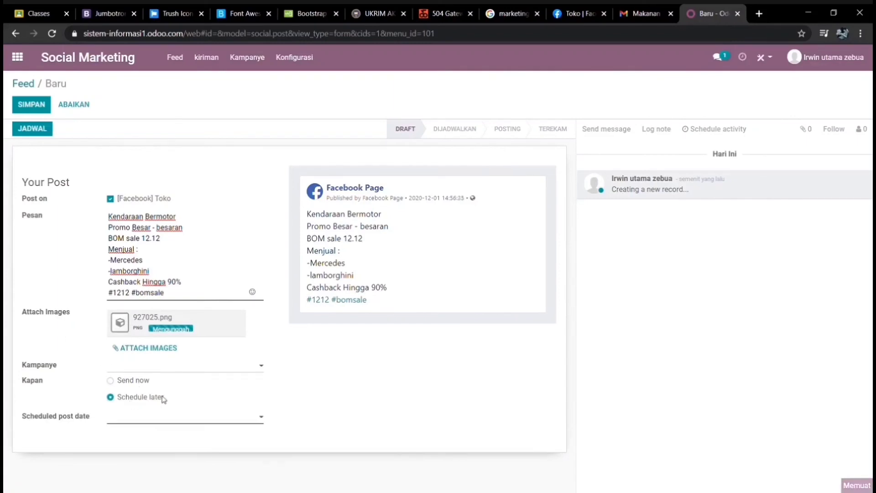
click(261, 369)
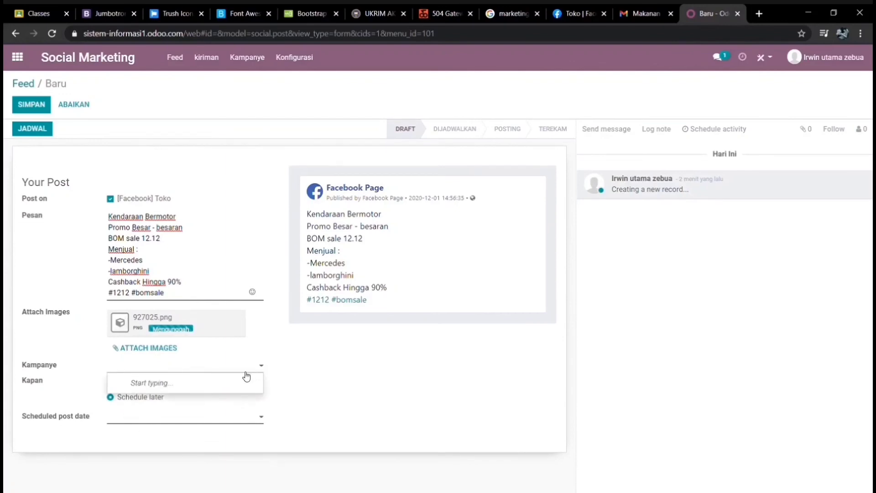
click(154, 410)
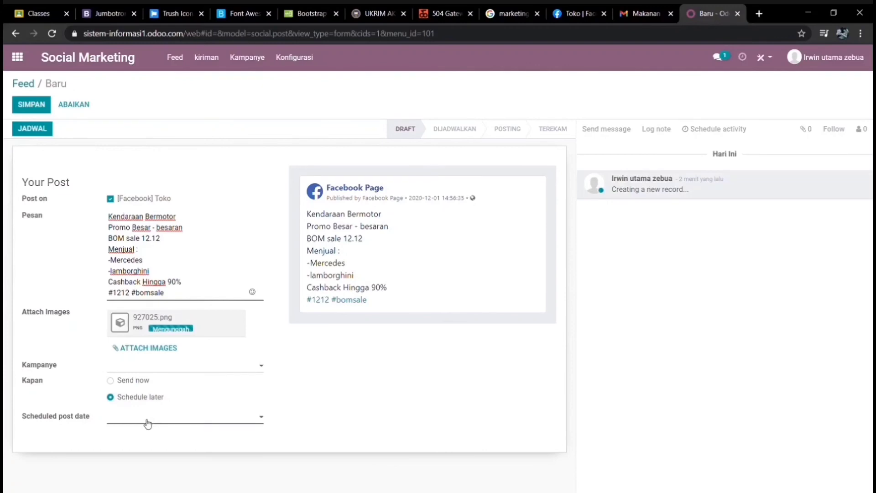
click(147, 425)
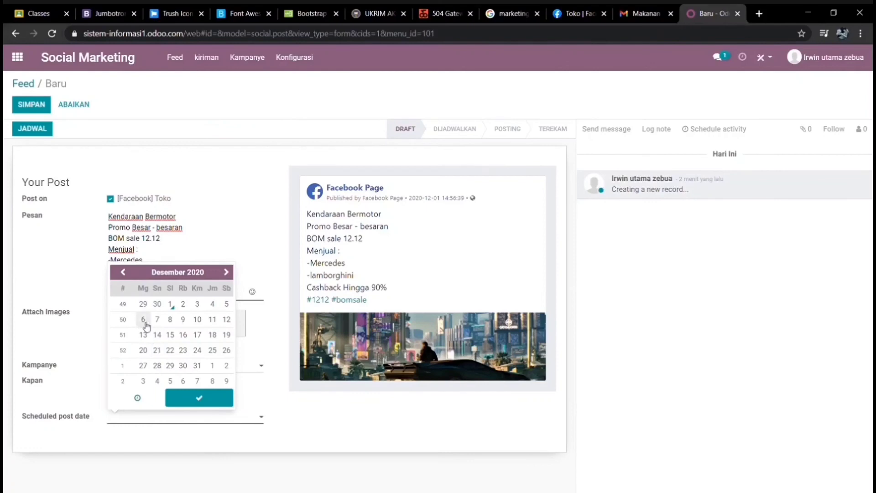
click(228, 325)
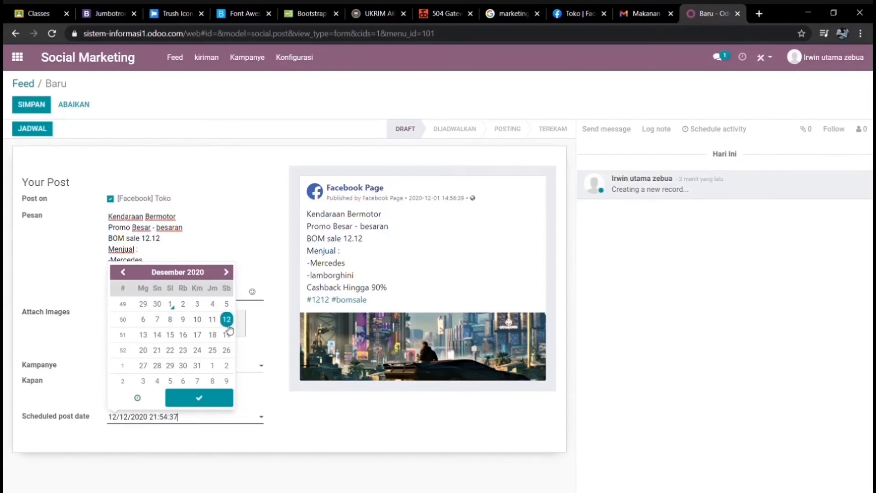
click(224, 403)
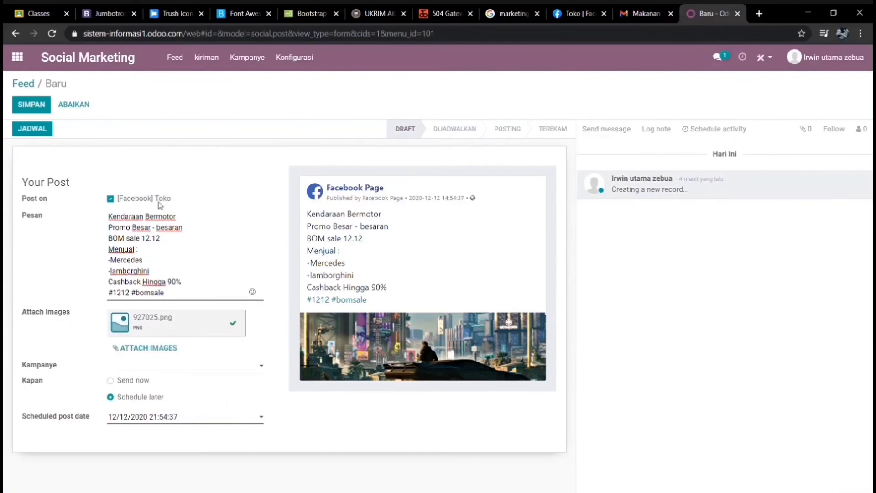
- Save the Kendaraan Bermotor post and publish it immediately to the Toko Facebook page
click(31, 105)
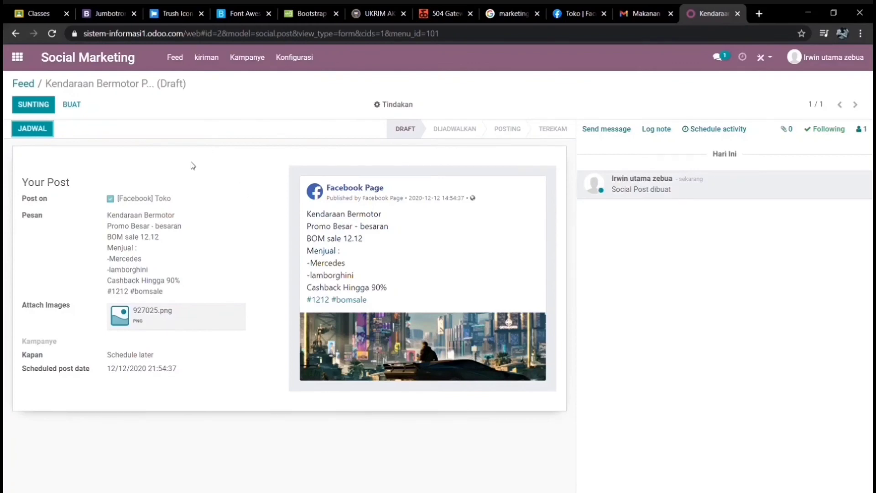
click(34, 130)
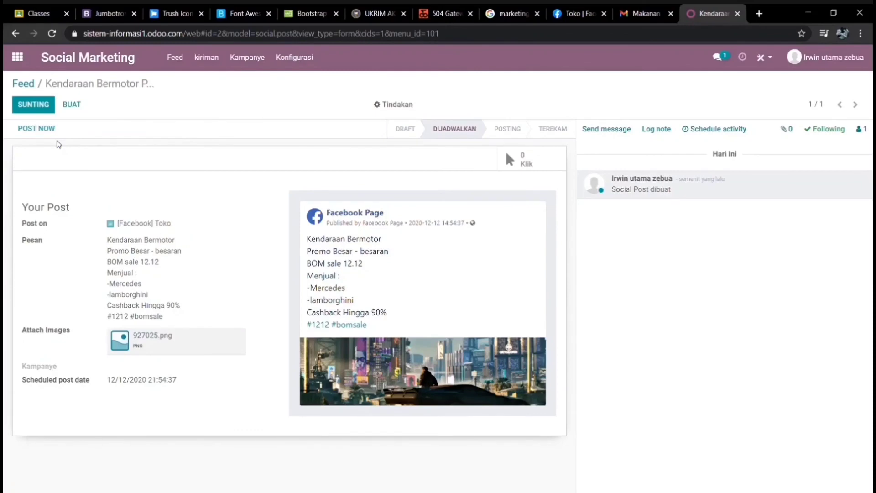
click(36, 129)
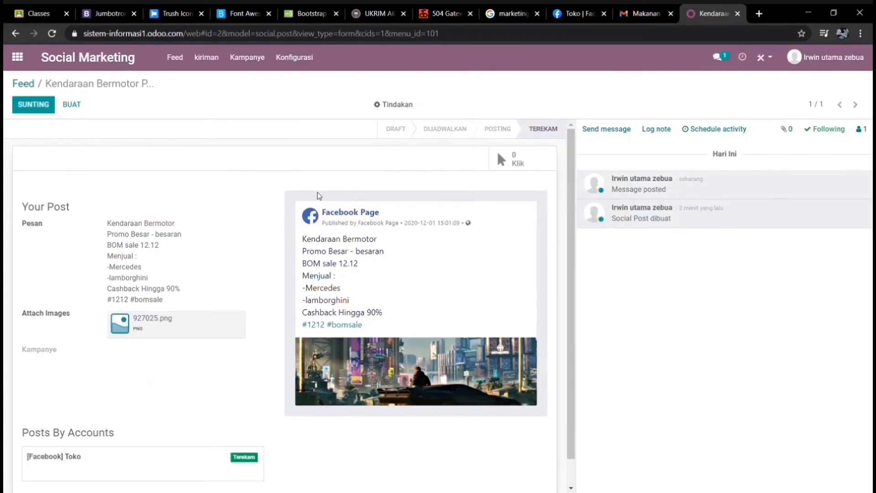
scroll(314, 370, down, 1)
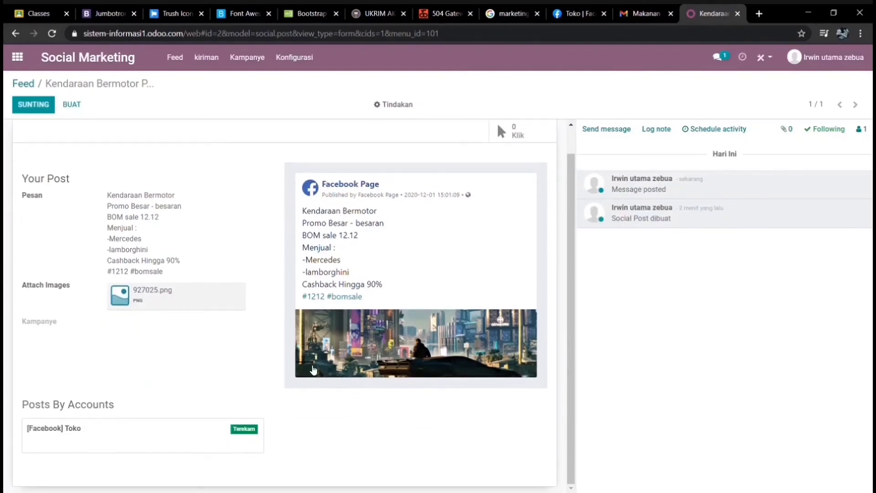
scroll(314, 369, up, 1)
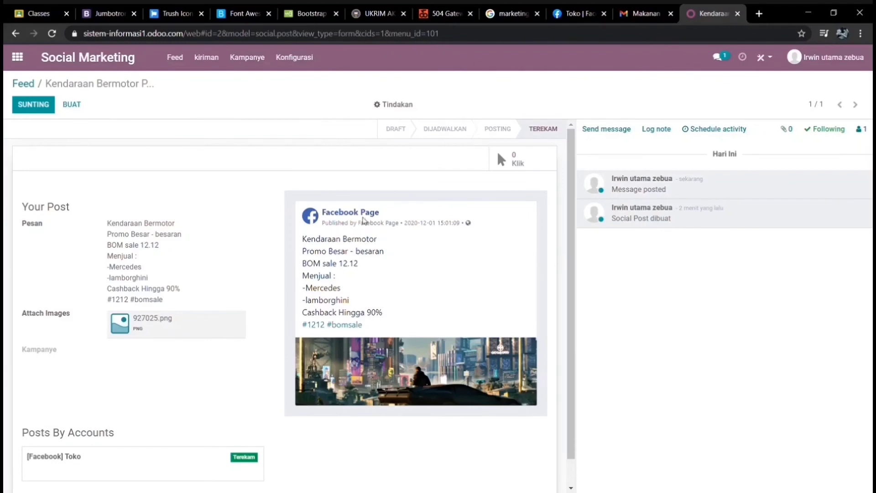
click(566, 14)
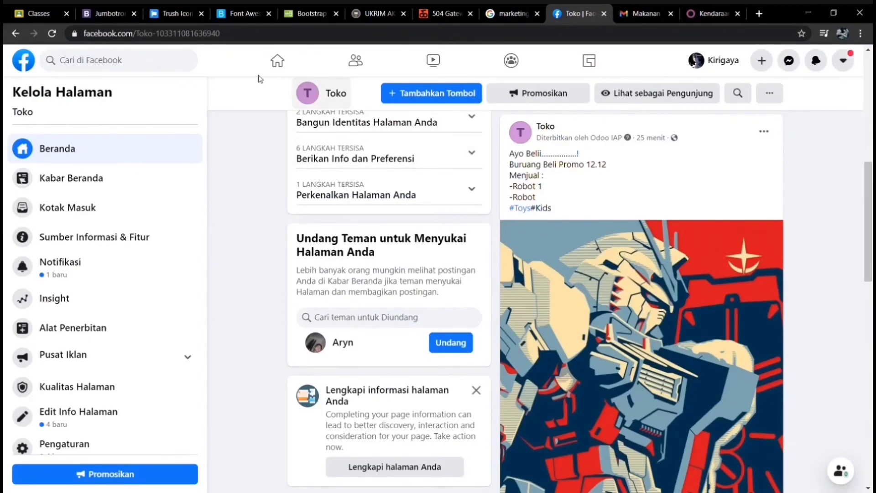
click(53, 34)
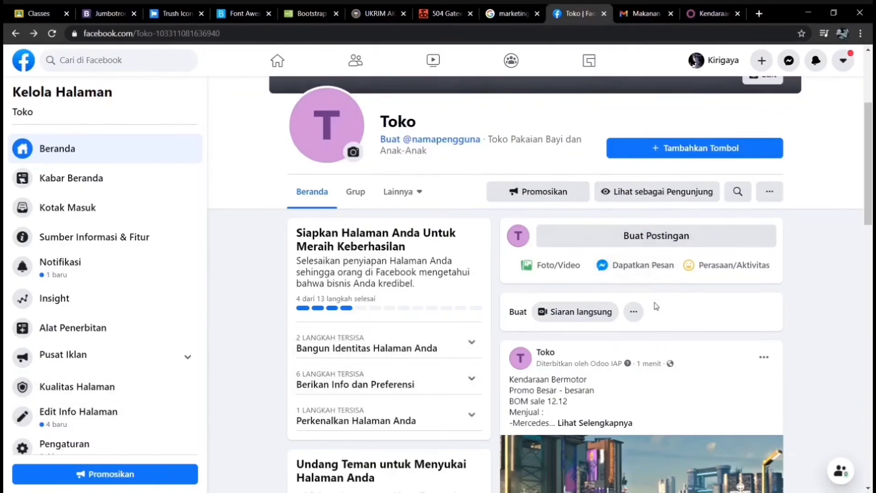
scroll(657, 306, down, 6)
scroll(658, 303, up, 2)
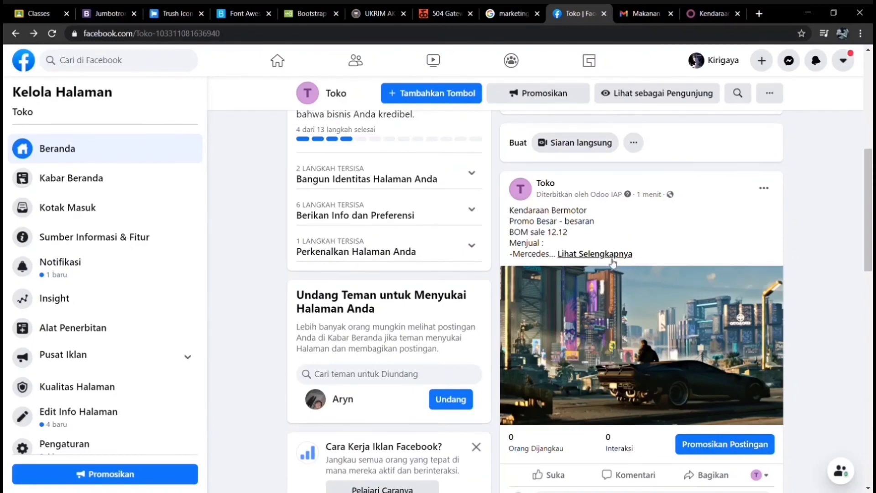
click(612, 259)
scroll(666, 319, down, 5)
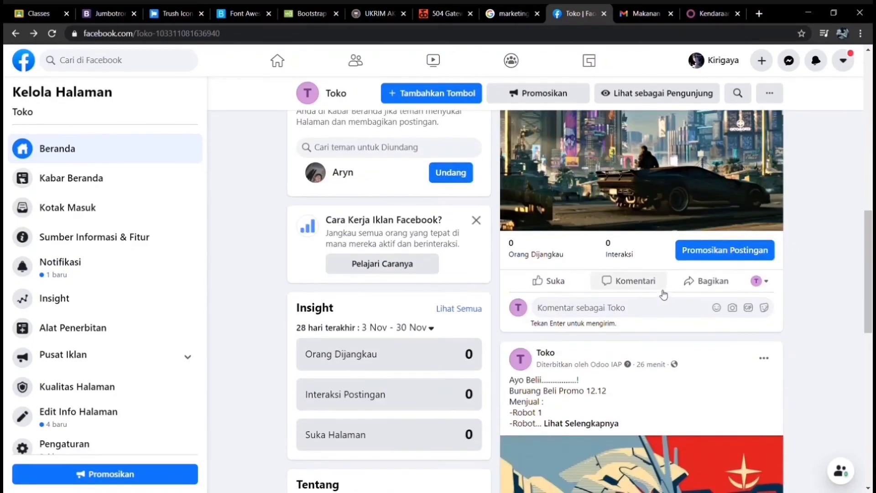
scroll(663, 294, up, 6)
scroll(630, 290, down, 4)
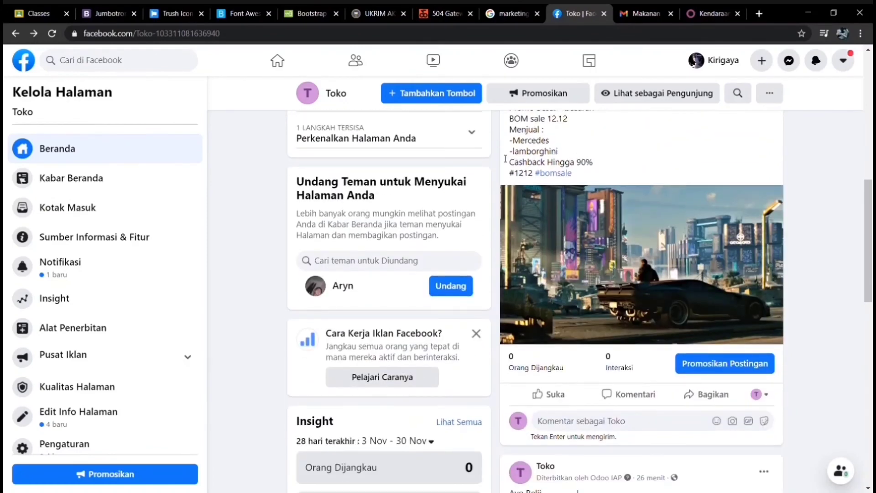
scroll(566, 255, up, 1)
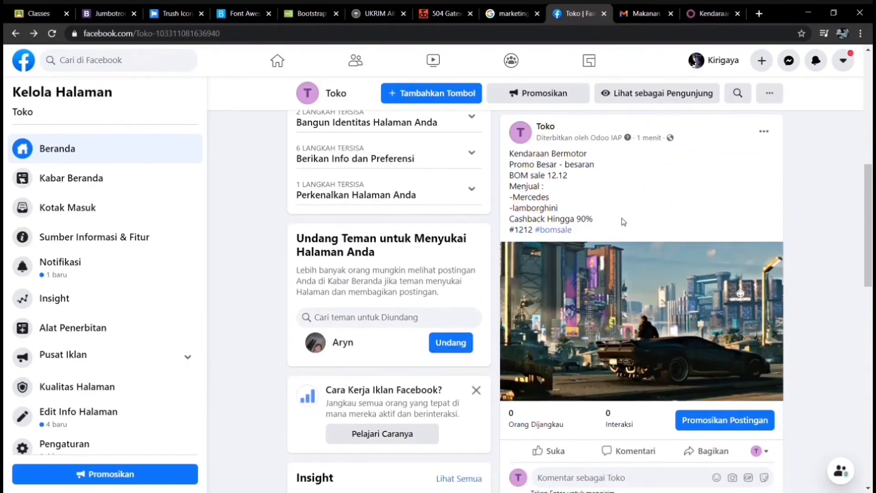
click(713, 13)
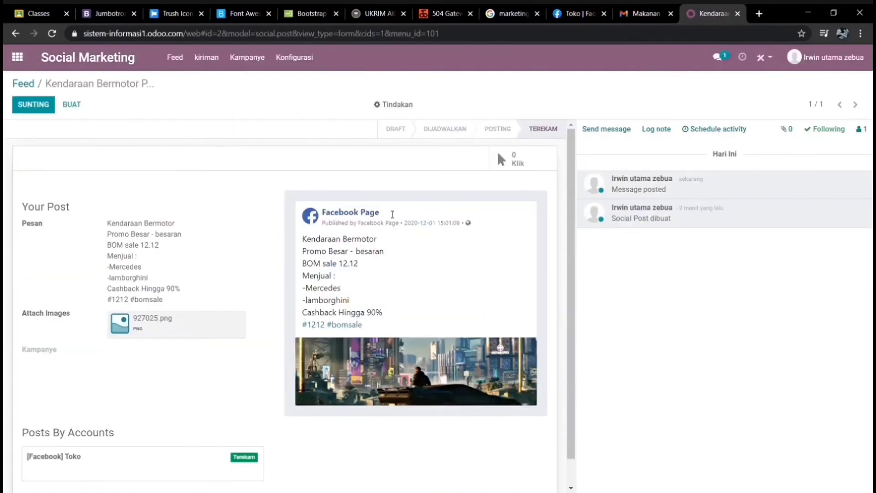
- Switch to the other Odoo tab and launch the Pemasaran Email app
click(587, 18)
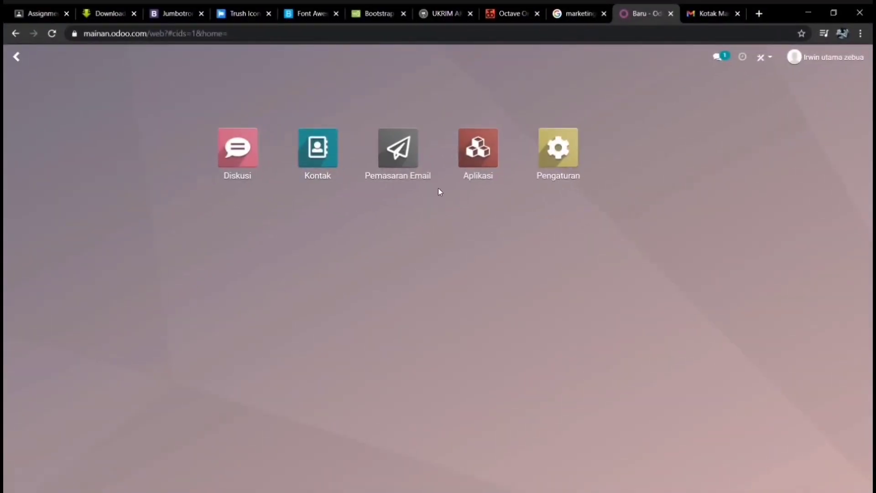
click(401, 164)
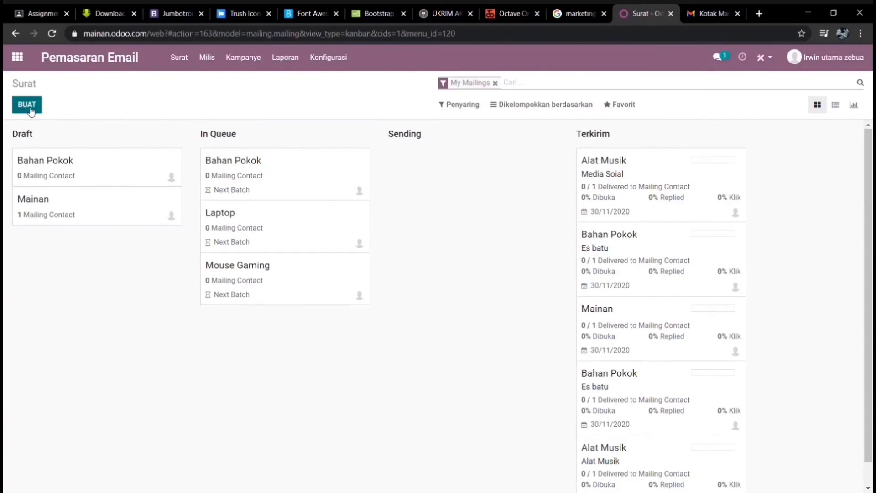
- Save Email Marketing settings with Mailing Campaigns enabled, then go to the Kampanye board
click(325, 64)
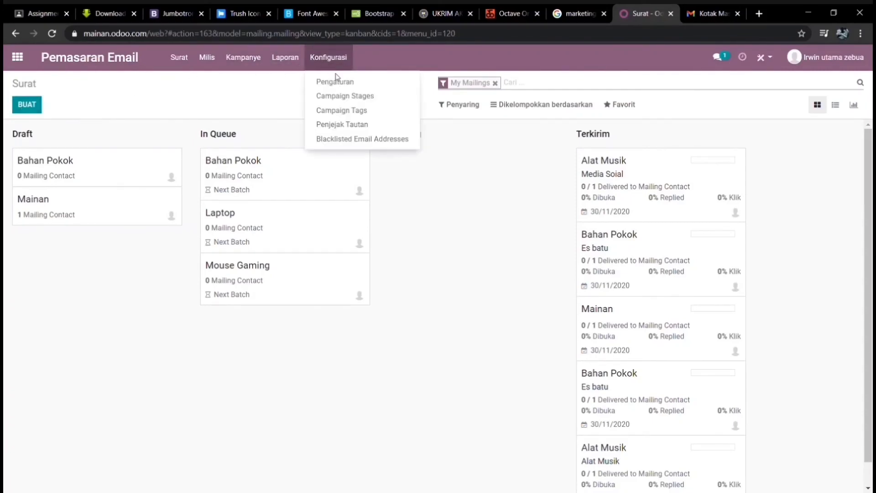
click(346, 84)
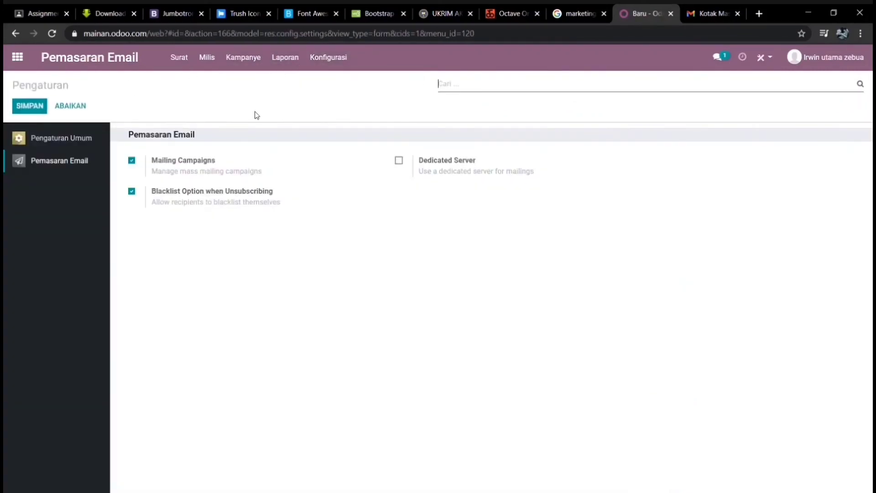
click(131, 160)
click(132, 192)
click(131, 160)
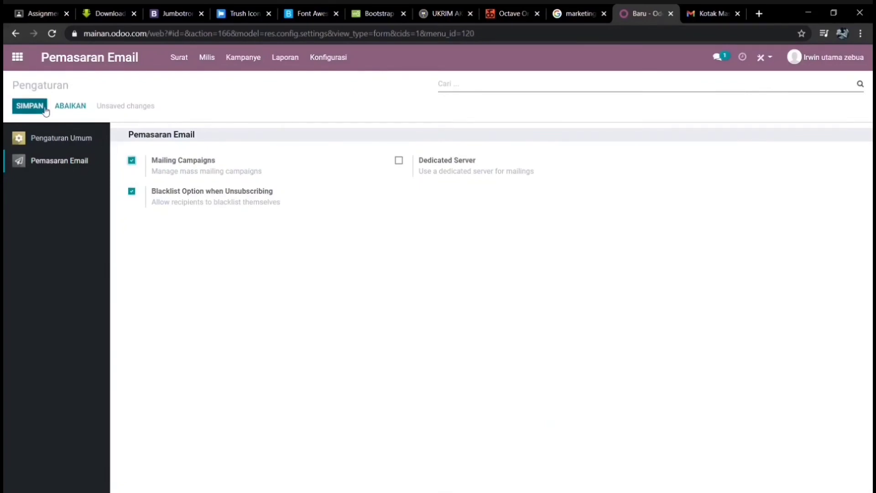
click(29, 106)
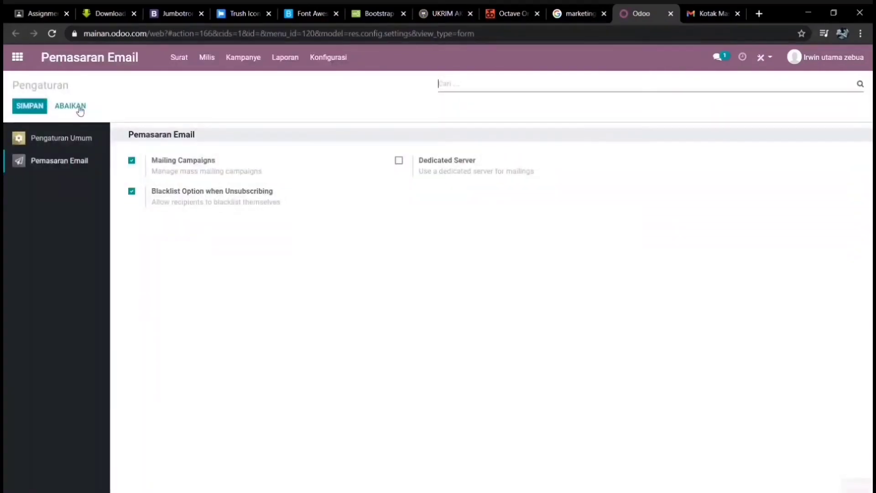
click(242, 64)
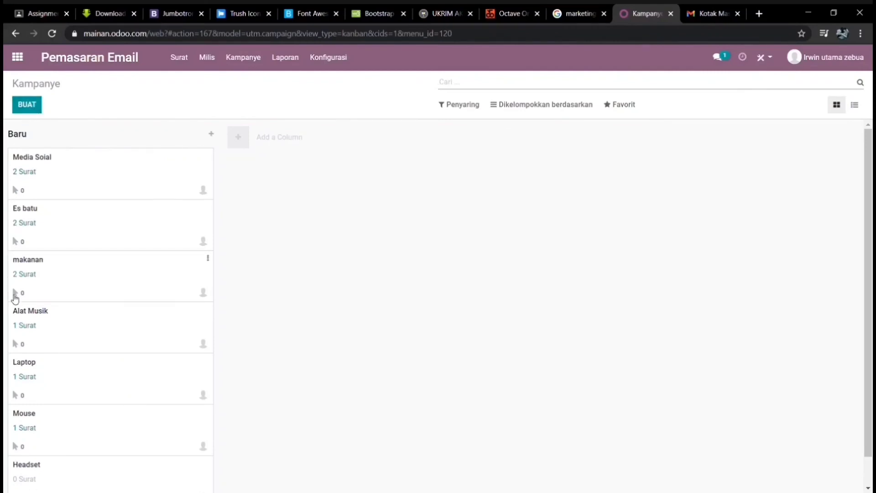
- Quick-create a Makanan campaign with the labels Nasi and ayam
click(28, 106)
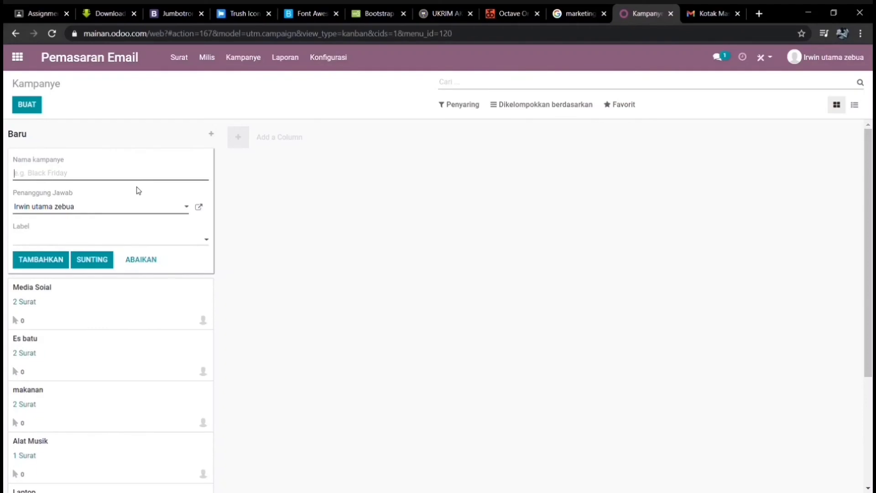
text(Makanan)
click(54, 228)
click(55, 239)
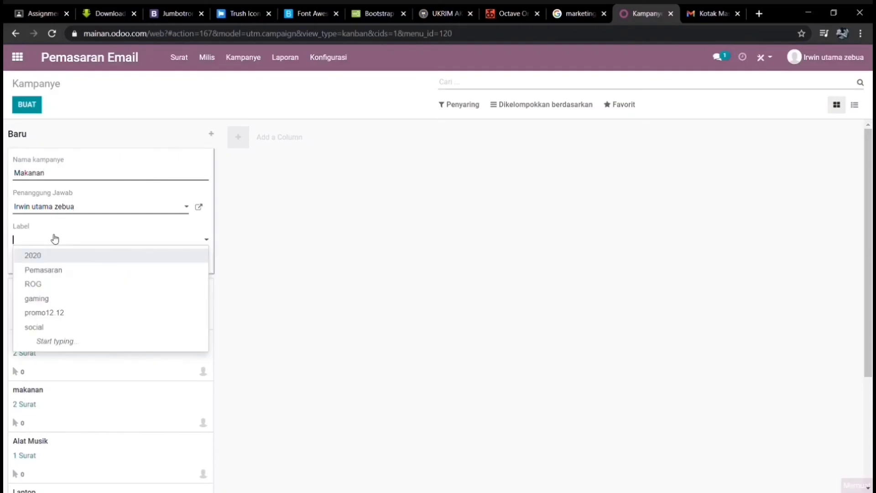
text(NAsi)
key(BackSpace)
key(BackSpace)
key(BackSpace)
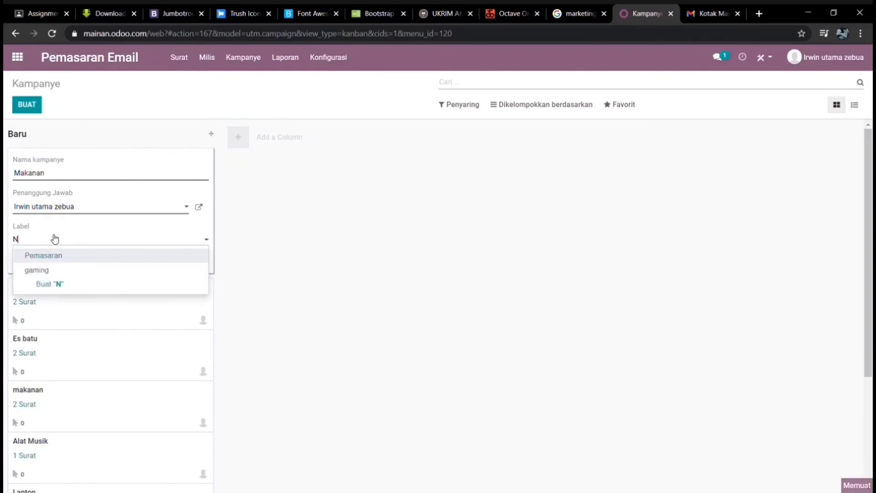
text(asi)
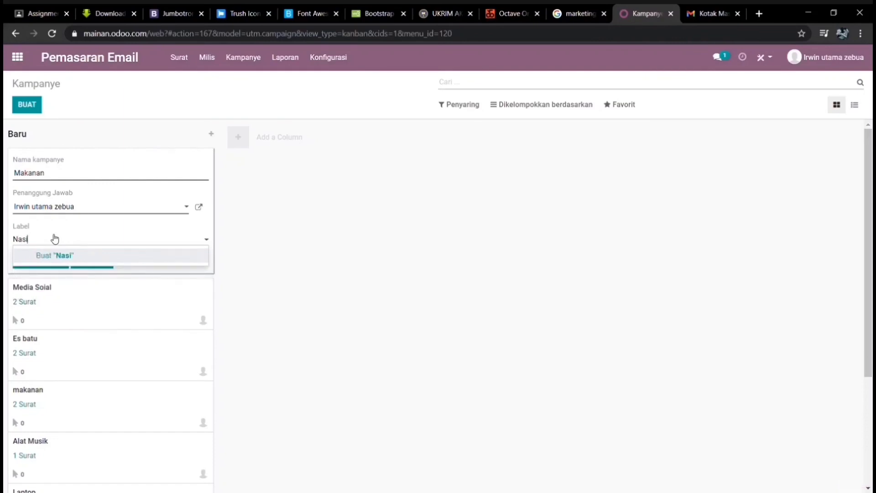
key(Return)
text(ayam)
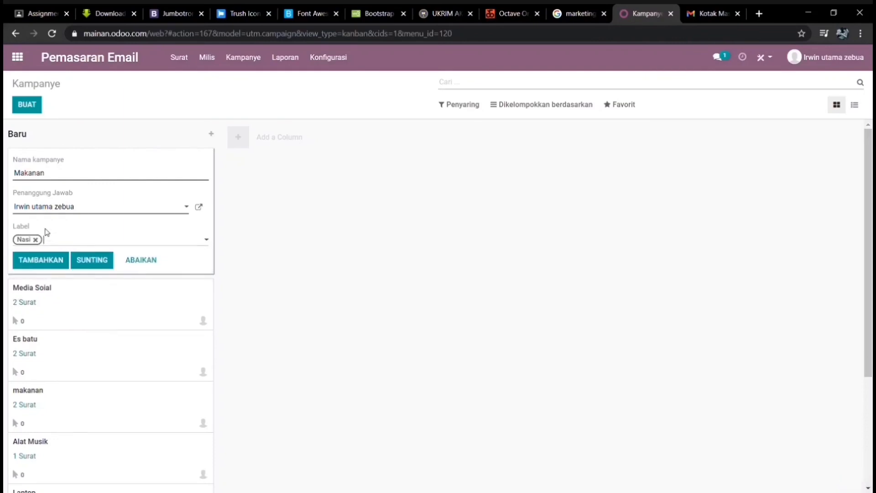
key(Return)
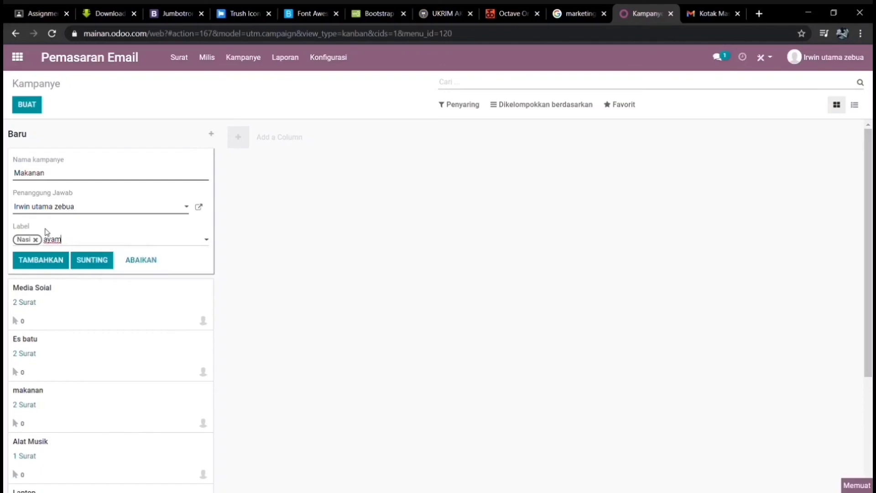
- Add the Makanan campaign to the board and open its record
click(40, 260)
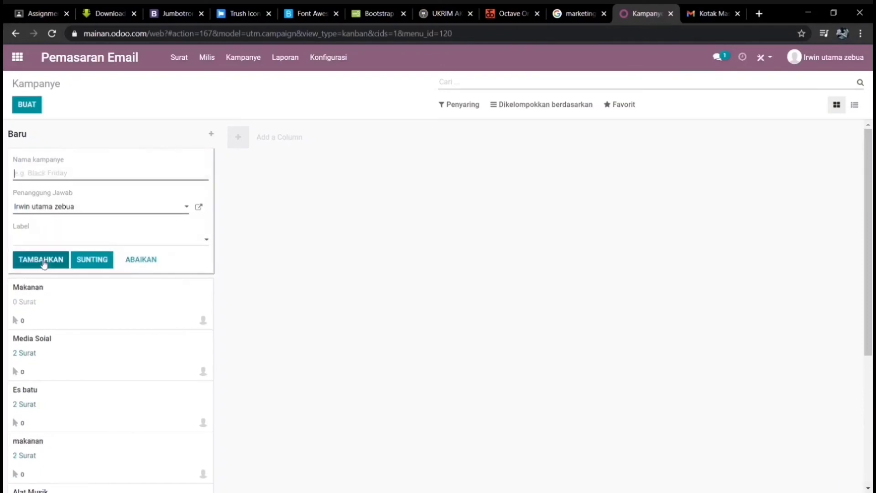
click(332, 270)
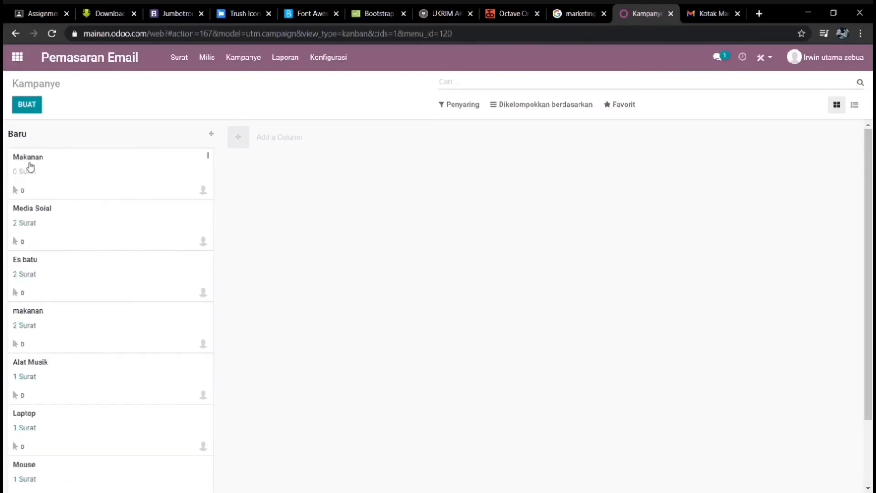
click(25, 159)
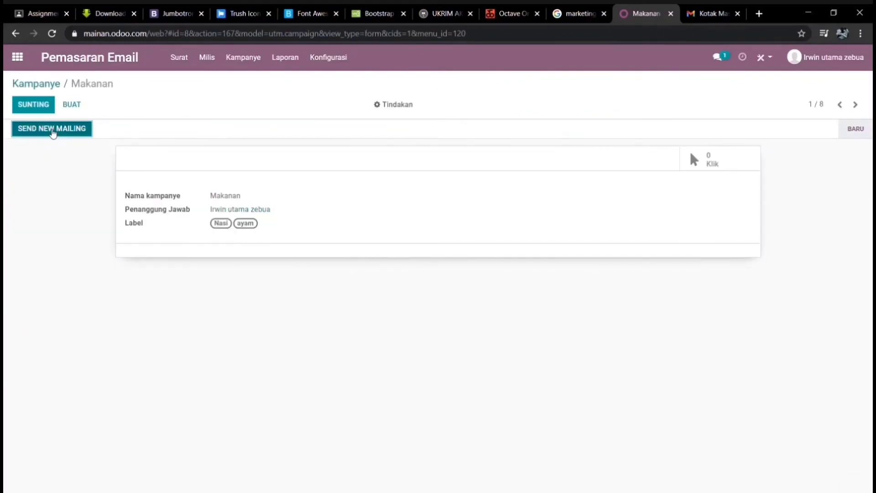
- Start a restaurant-template mailing with subject Makanan and preview text Nasi Ayam
click(51, 130)
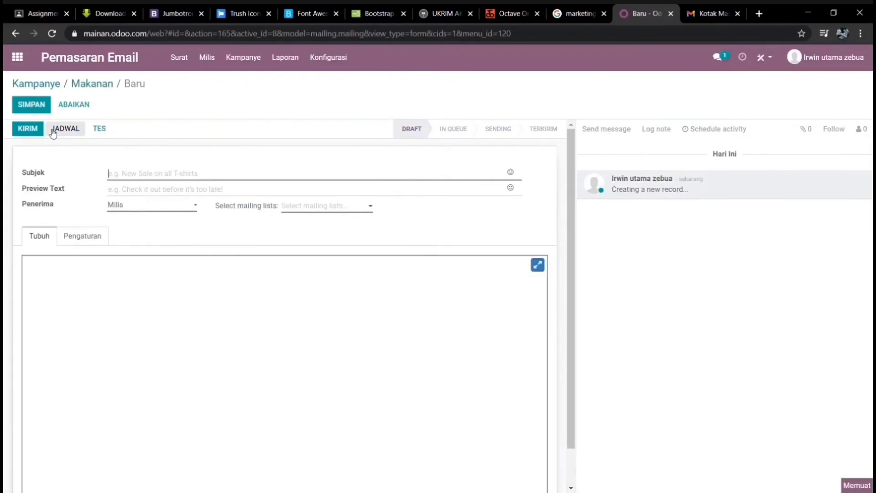
scroll(448, 358, down, 2)
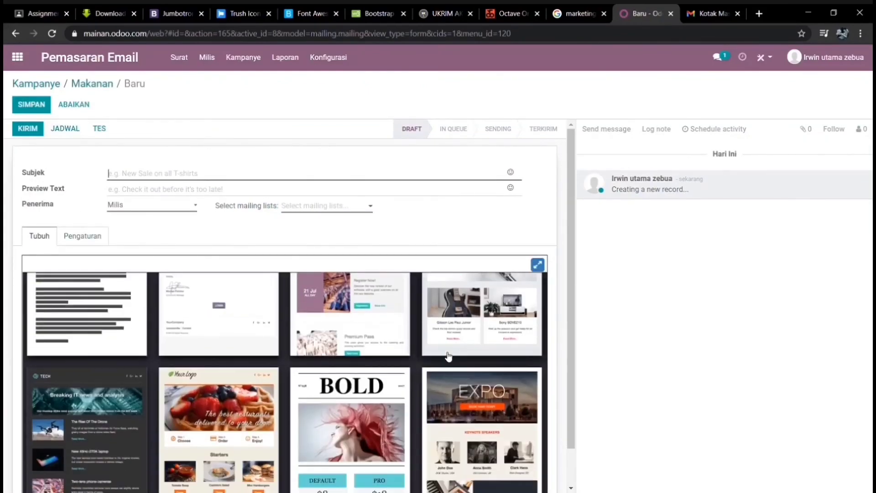
click(264, 421)
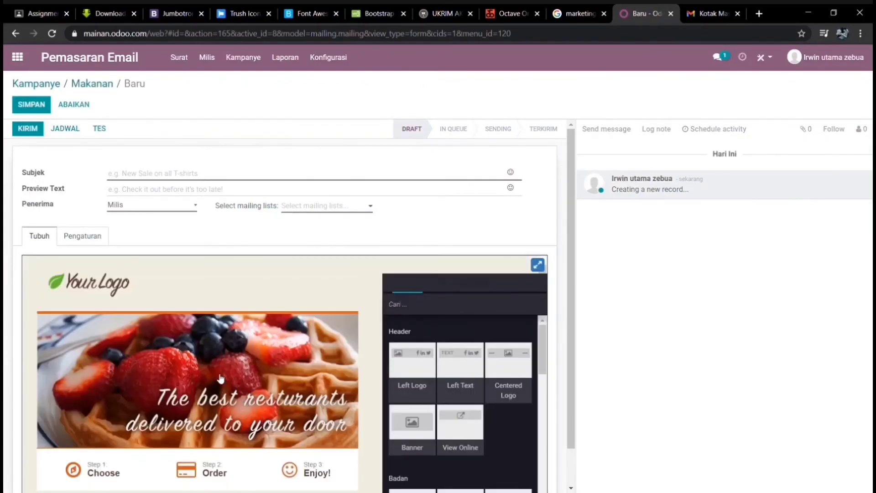
click(196, 182)
text(Hewan)
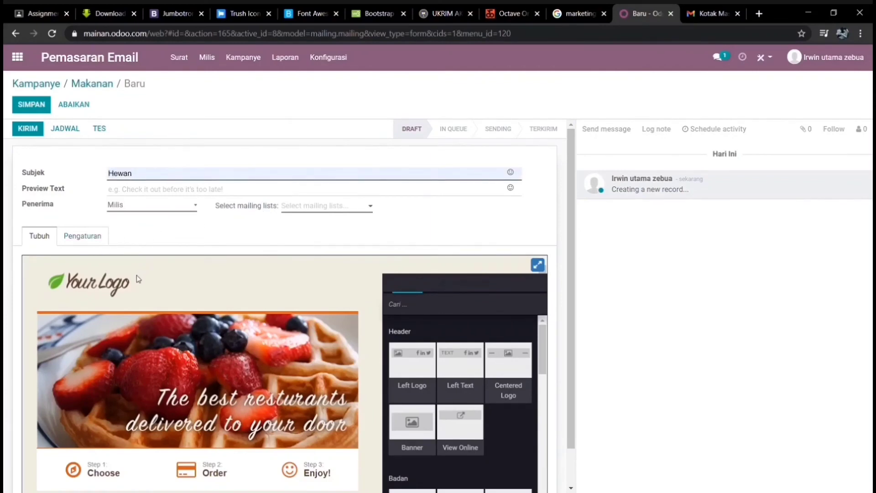
key(ctrl+a)
text(Makanan)
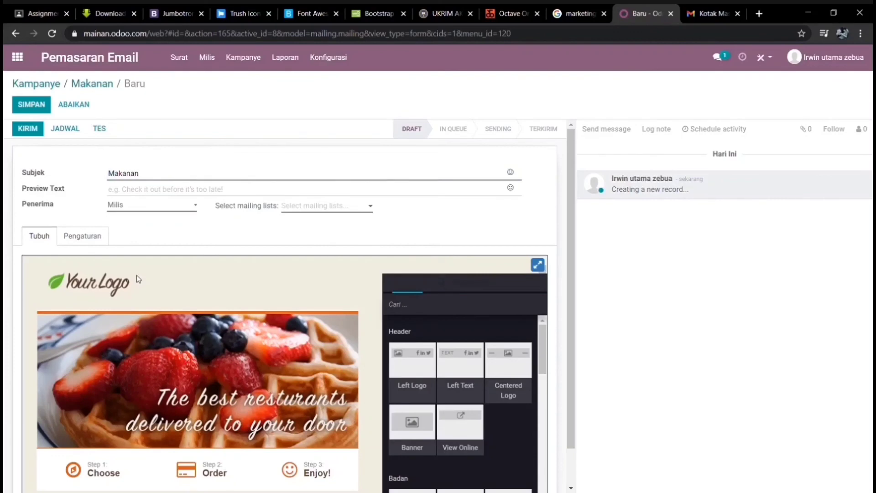
click(178, 194)
text(Nasi Ayam)
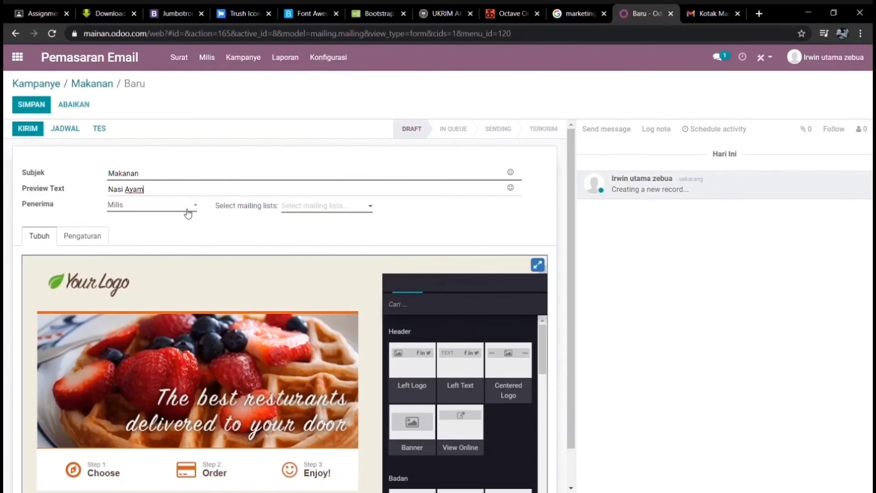
- Address the mailing to the makanan list instead of Gaming
click(322, 206)
click(316, 222)
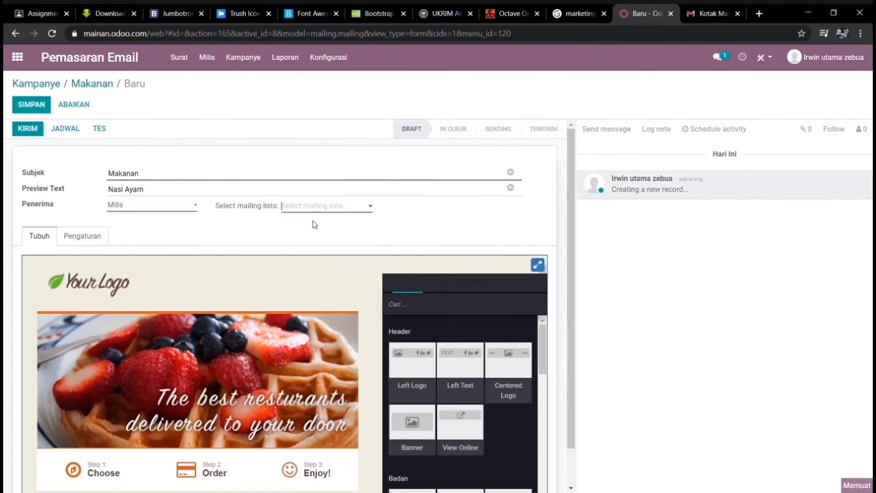
click(329, 205)
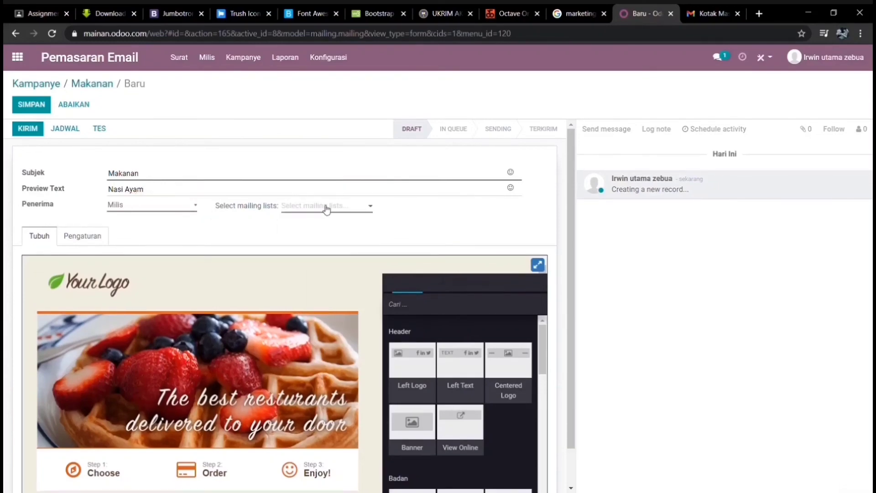
click(321, 206)
click(309, 269)
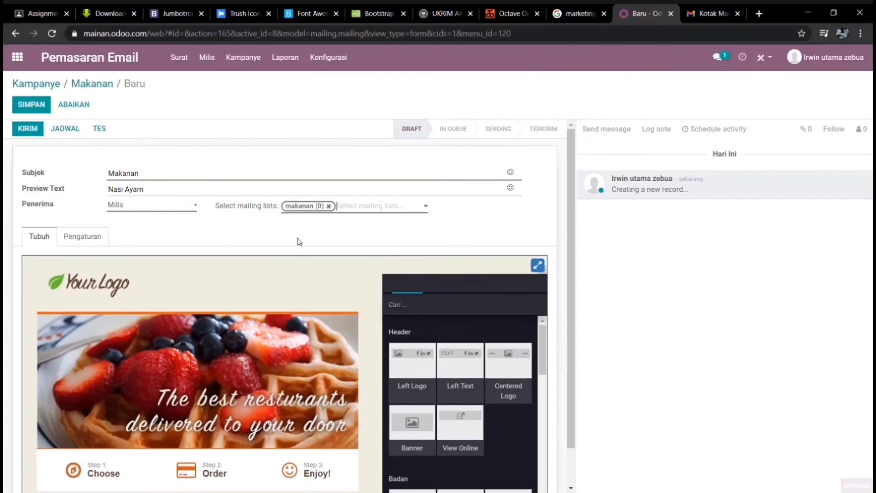
click(87, 236)
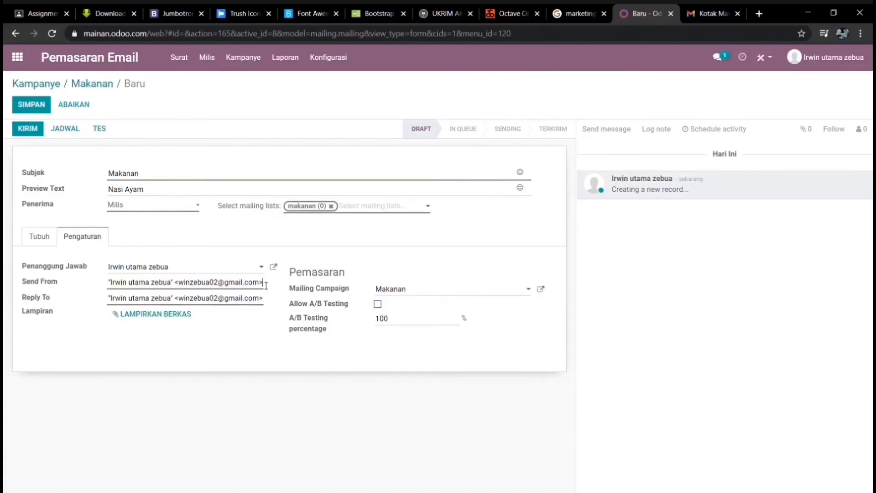
- Set Send From to the bare sender e-mail address and paste a different Reply To address
drag(266, 285, 5, 293)
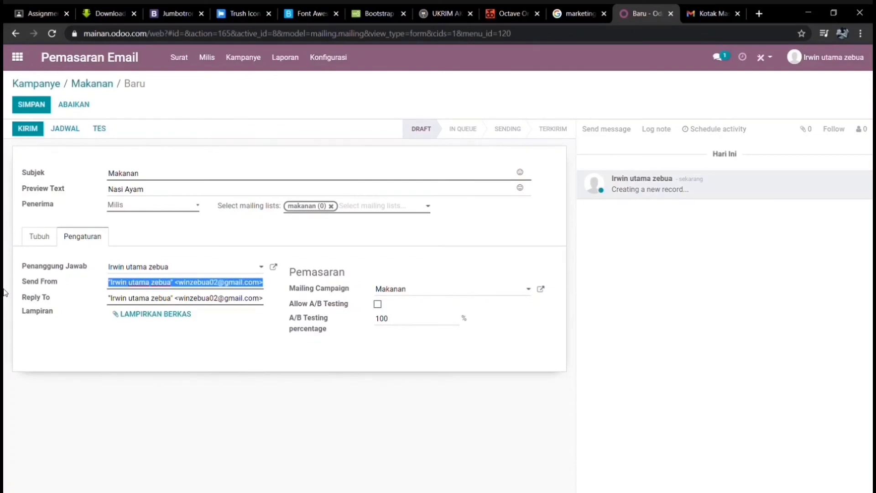
click(42, 238)
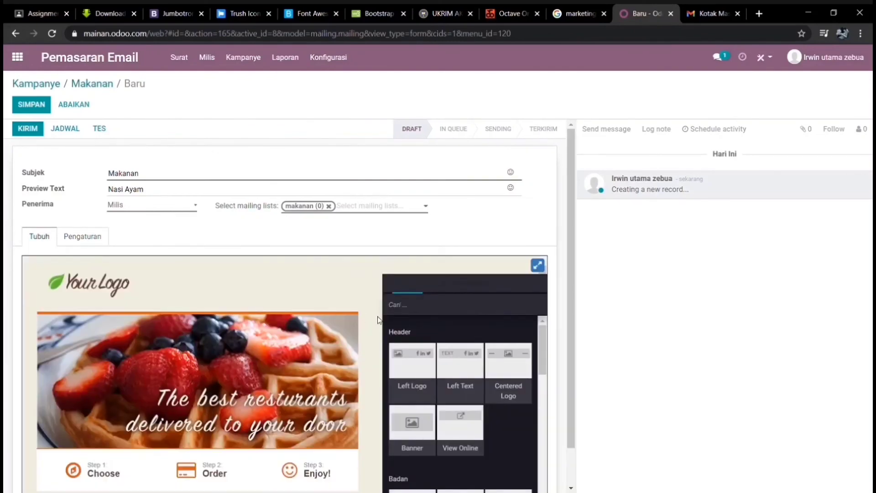
scroll(232, 377, down, 1)
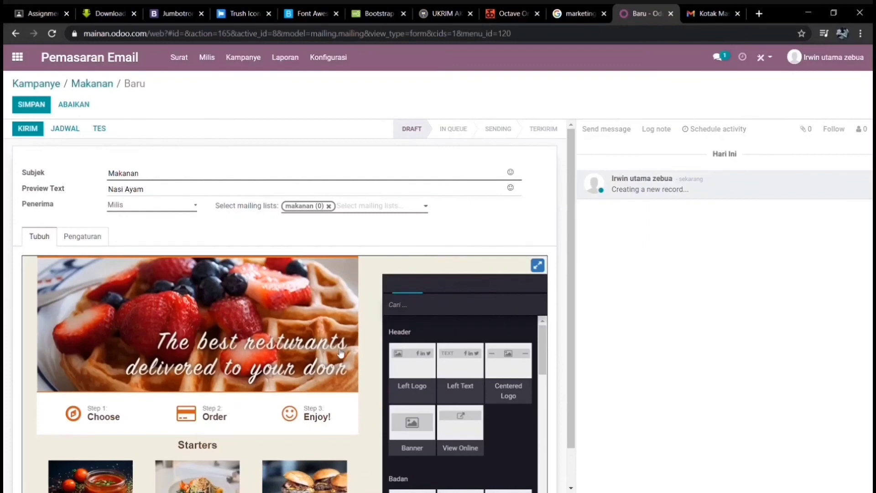
scroll(461, 394, down, 1)
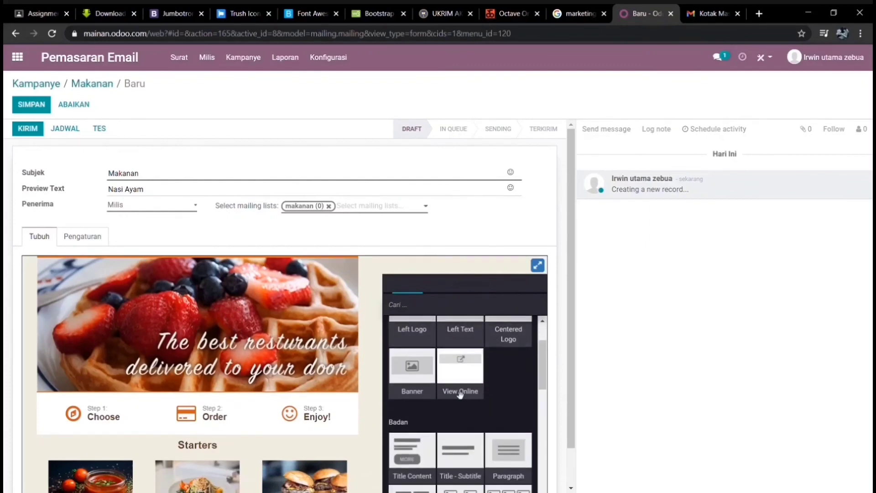
scroll(461, 394, down, 6)
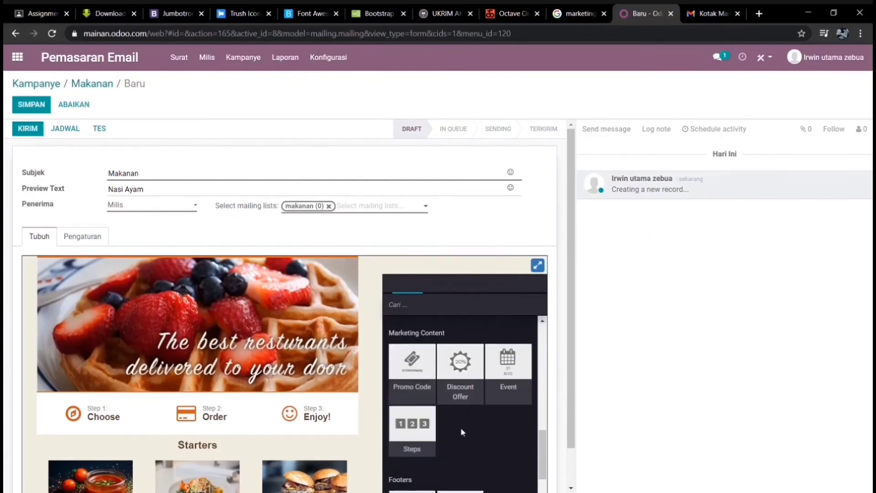
scroll(452, 429, down, 4)
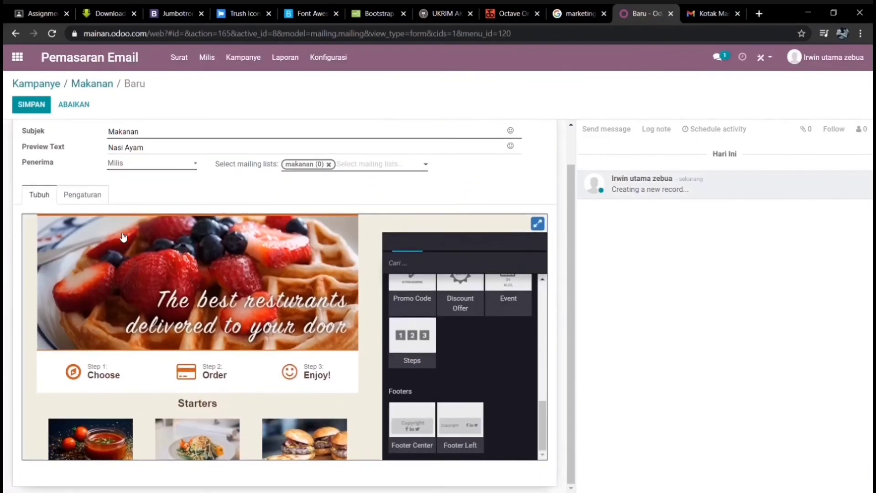
click(97, 200)
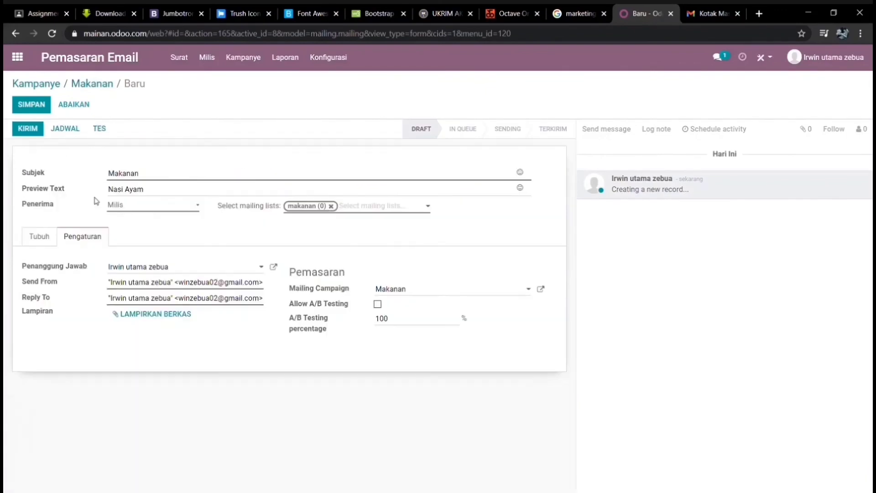
triple_click(267, 282)
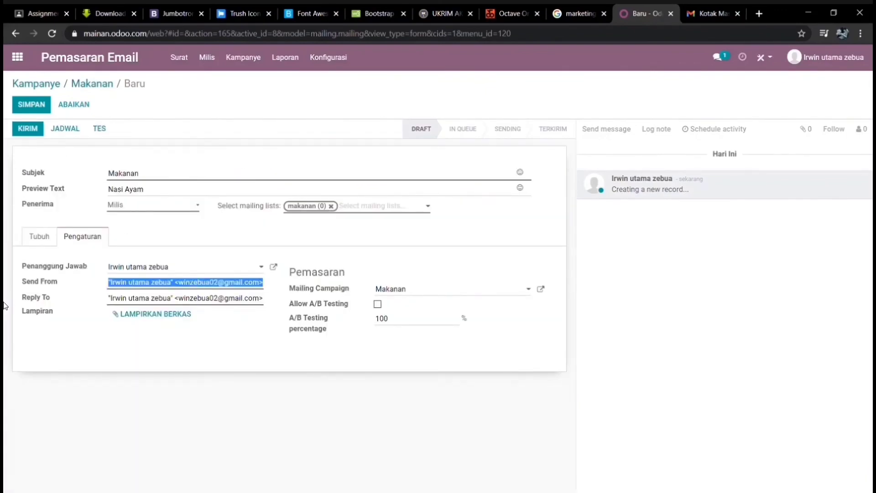
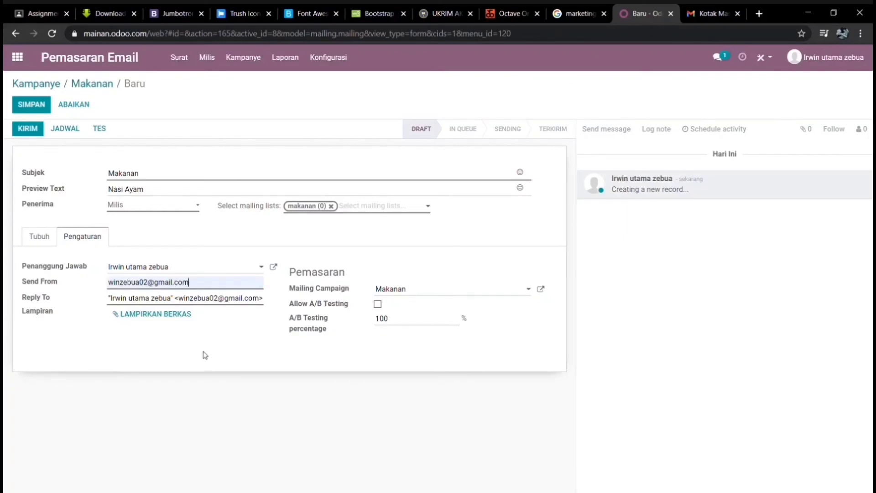
triple_click(248, 301)
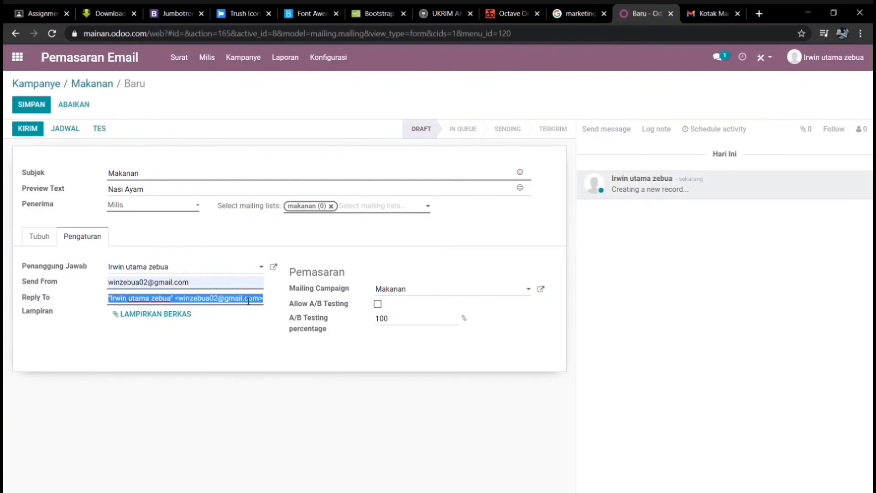
key(BackSpace)
key(ctrl+v)
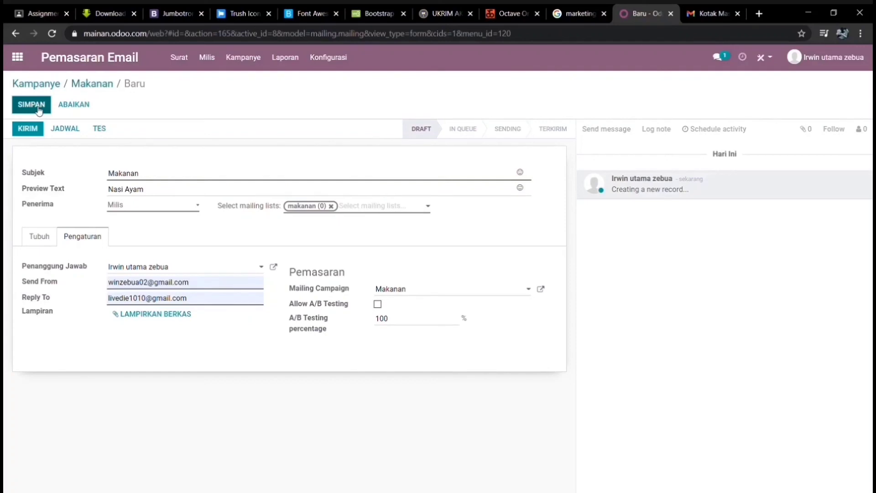
- Save the Makanan mailing and confirm sending it to all recipients
click(36, 130)
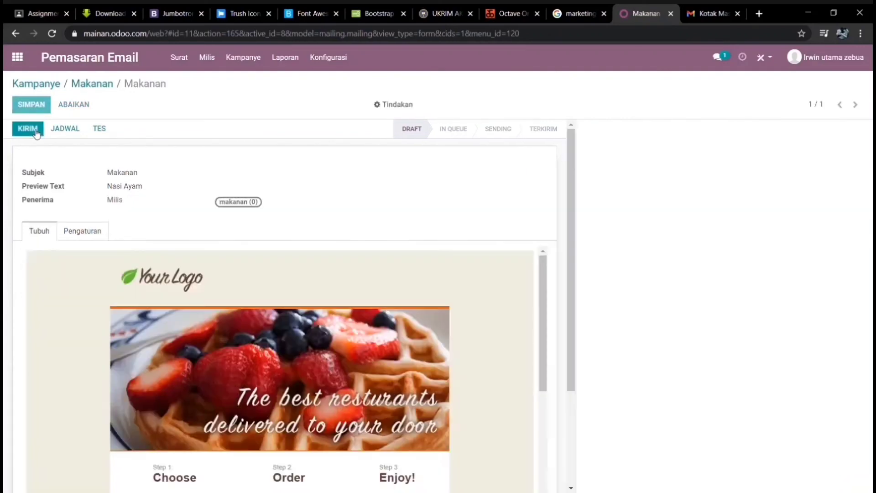
click(28, 128)
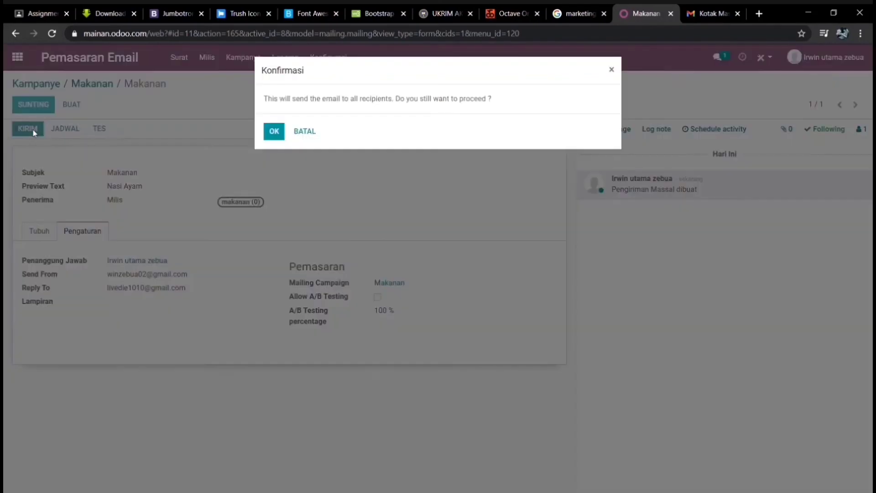
click(275, 137)
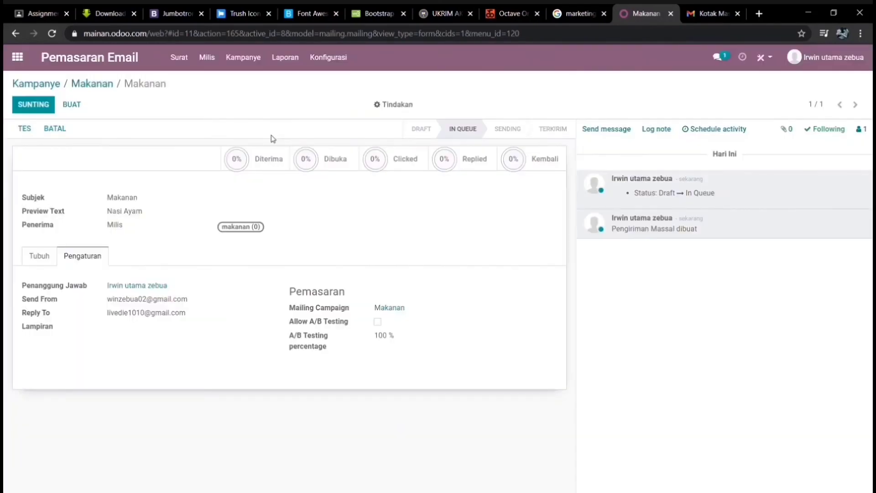
- Send a sample test mail of the mailing to a test recipient address
click(35, 133)
drag(424, 132, 4, 139)
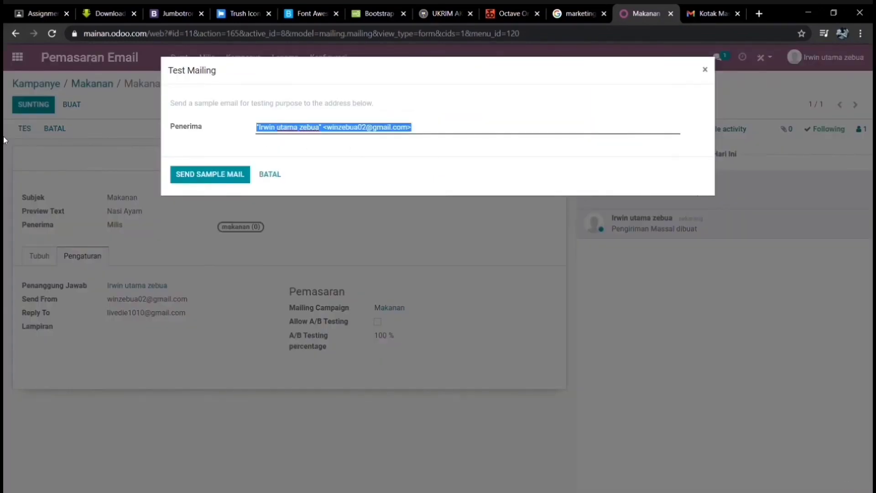
key(BackSpace)
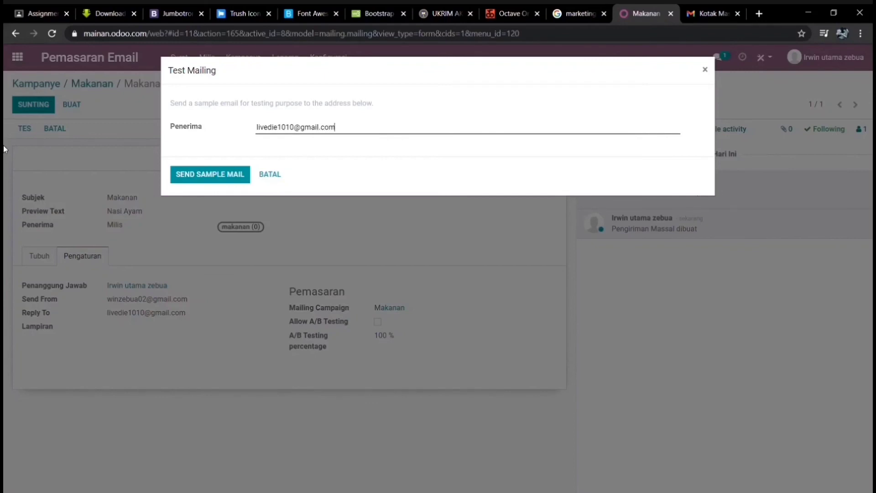
drag(335, 125, 182, 136)
click(342, 130)
drag(341, 131, 179, 137)
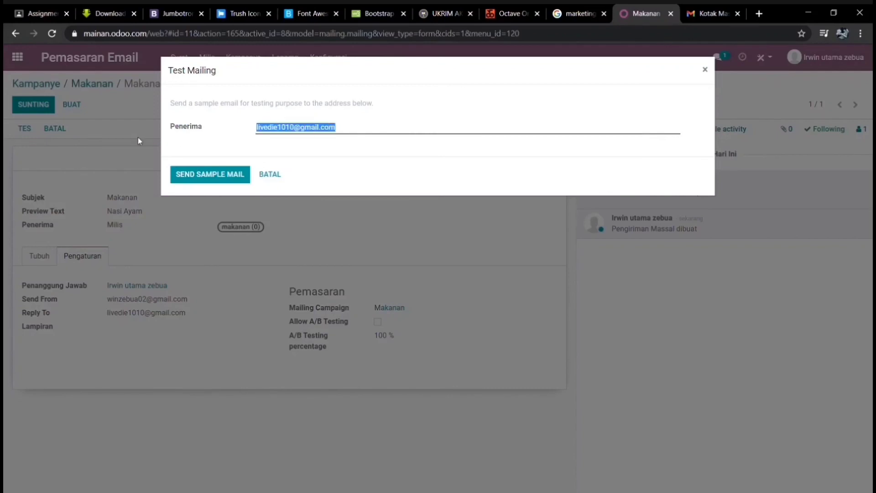
click(221, 144)
click(225, 175)
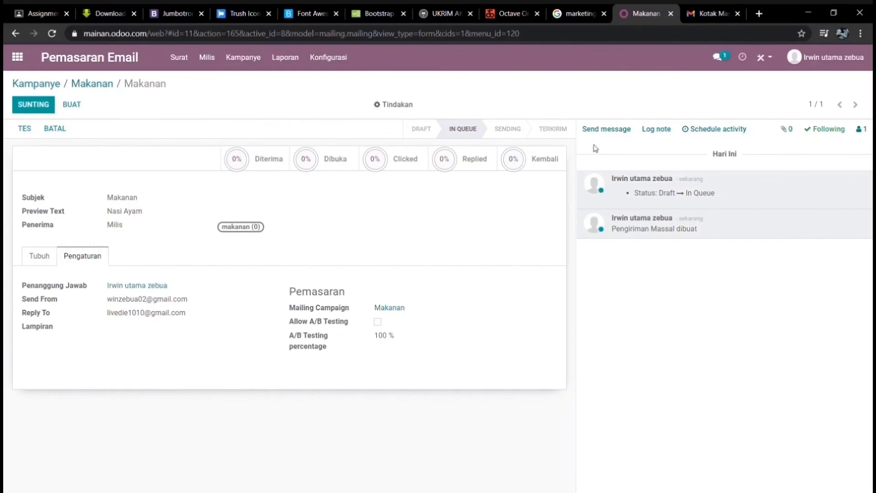
- In Gmail's Promosi category, open the Makanan email and read through it, checking the sender domain
click(702, 14)
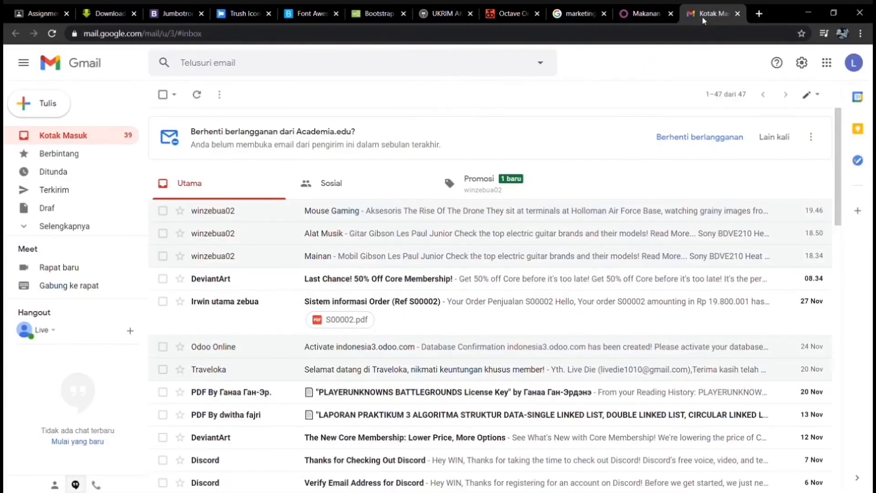
click(500, 195)
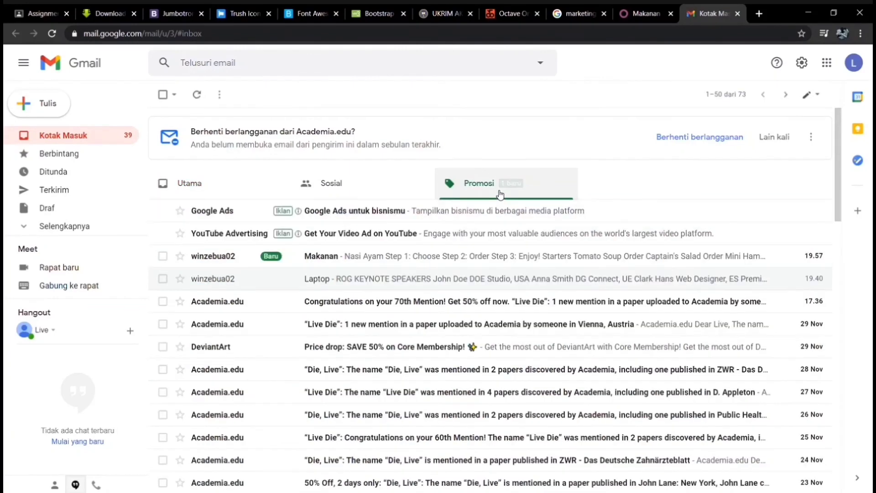
click(336, 258)
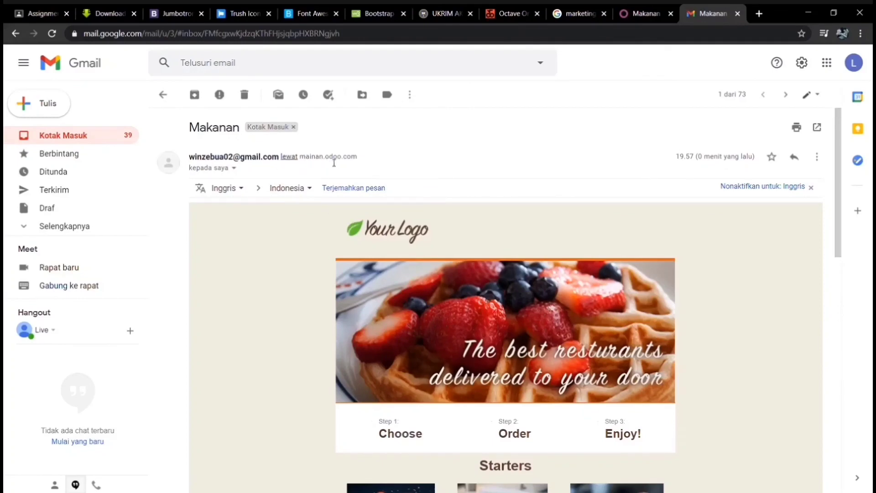
drag(326, 159, 369, 161)
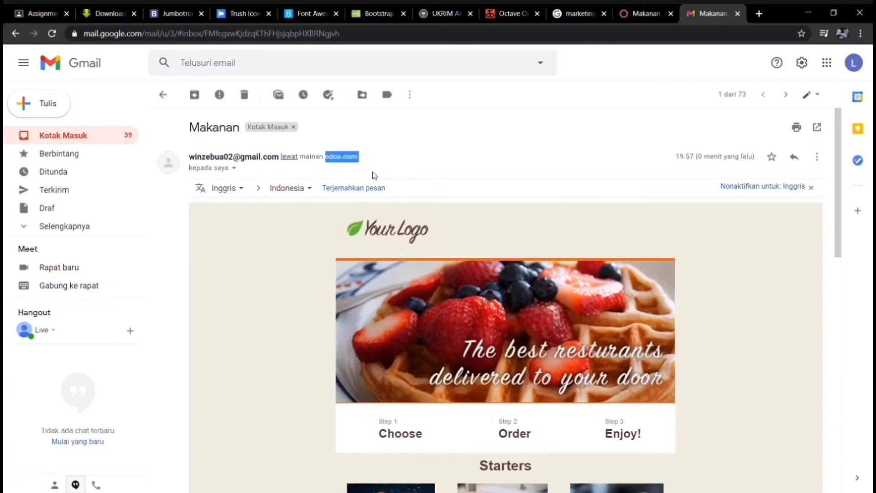
scroll(603, 288, down, 5)
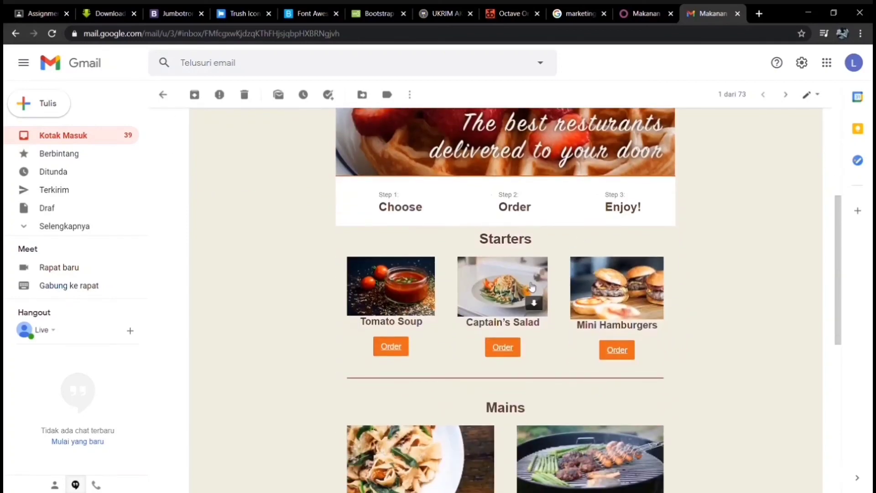
scroll(525, 301, down, 1)
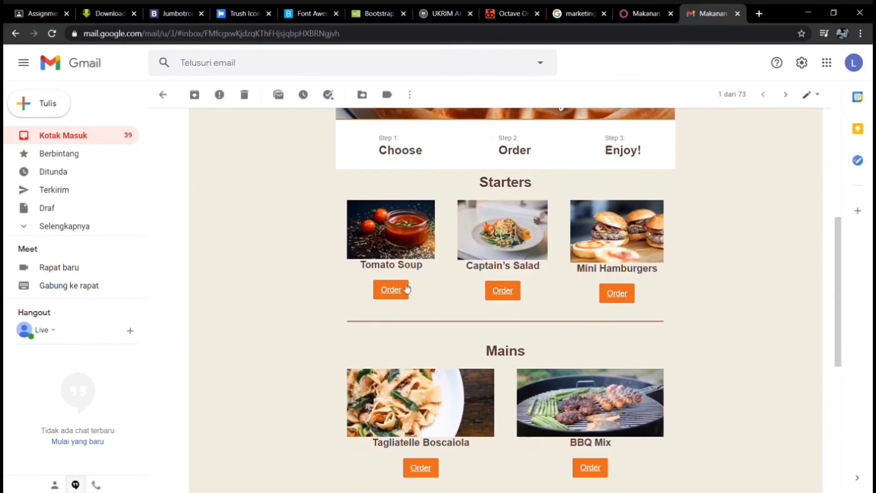
scroll(657, 311, down, 2)
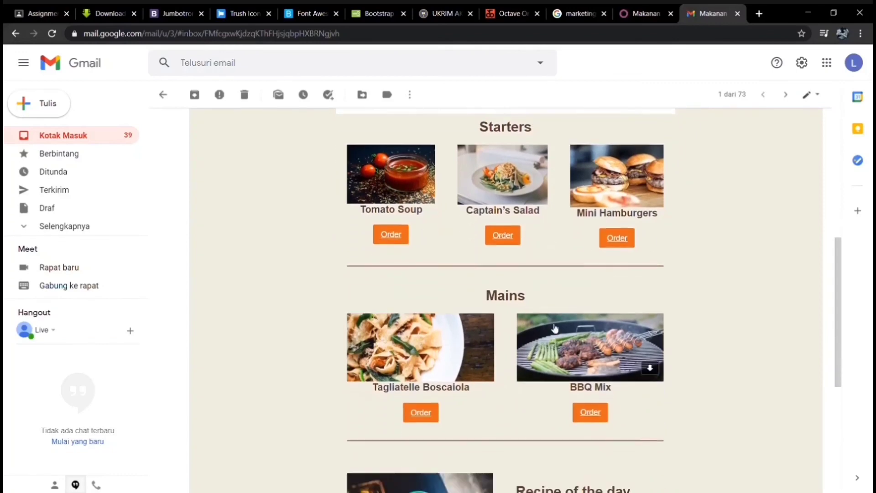
scroll(614, 357, up, 7)
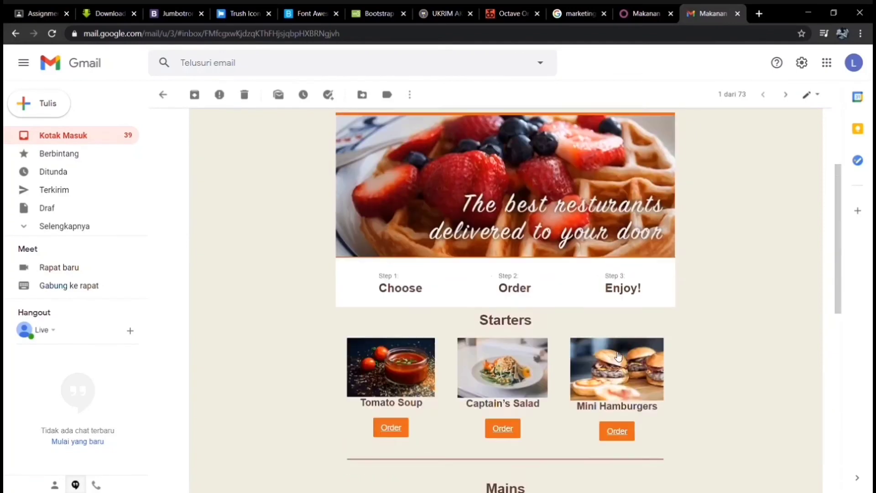
scroll(611, 233, up, 1)
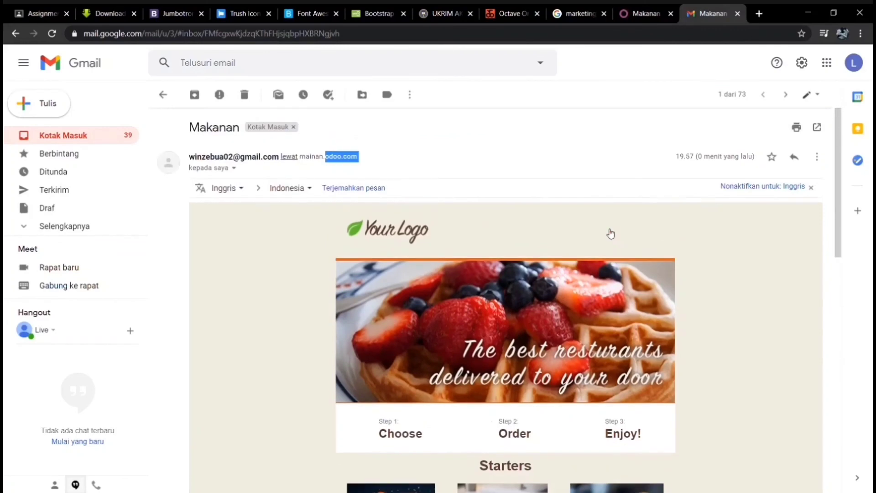
click(856, 66)
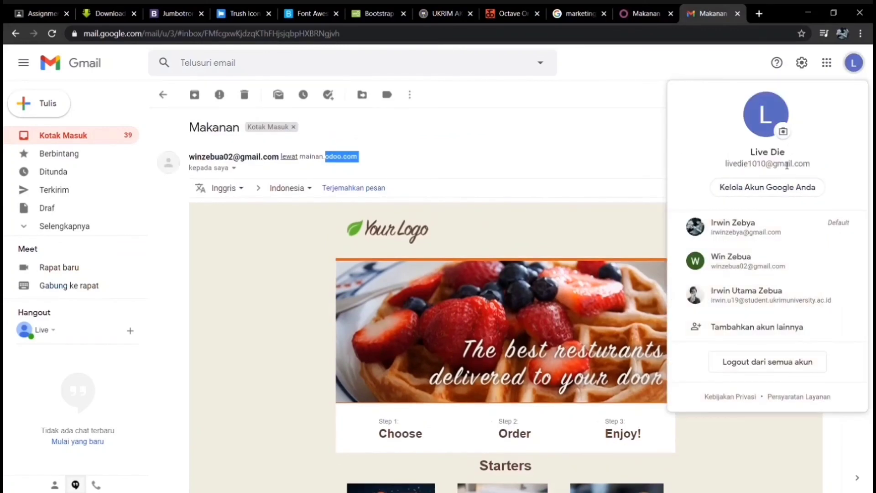
click(653, 152)
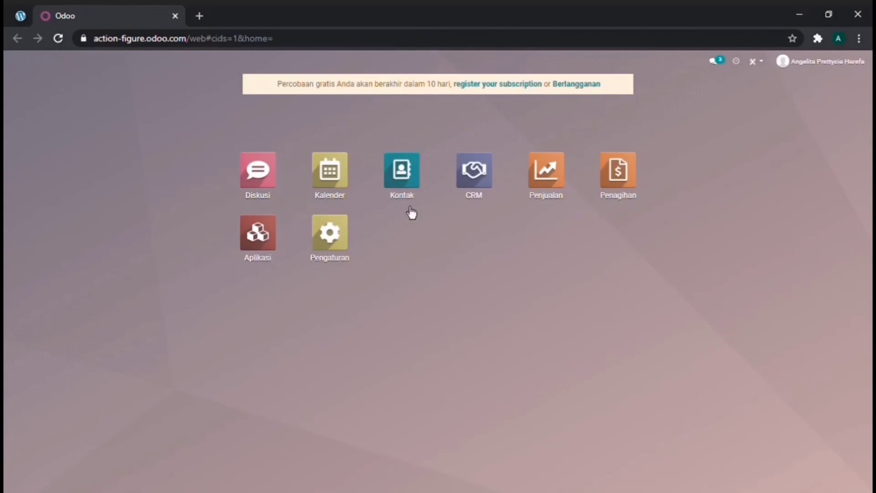
- Open the Kontak app from the Odoo home screen
click(413, 183)
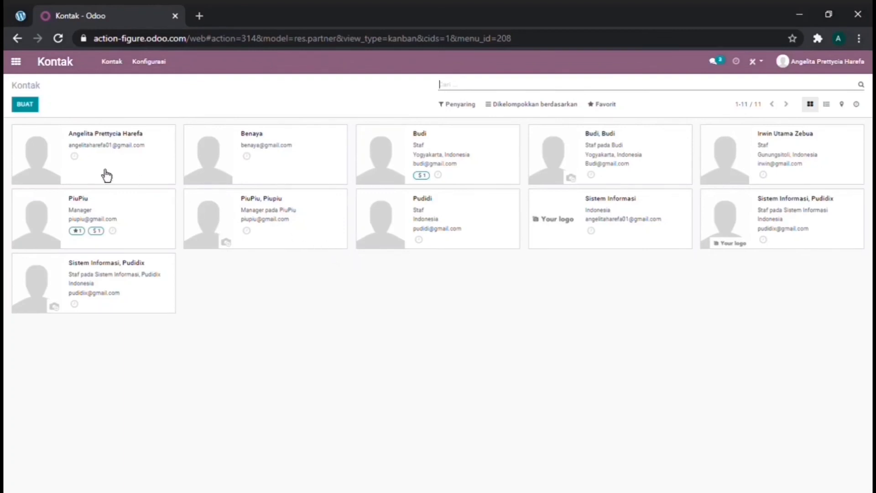
- Create an individual contact, enter the person's name, and set company Sistem Informasi
click(33, 109)
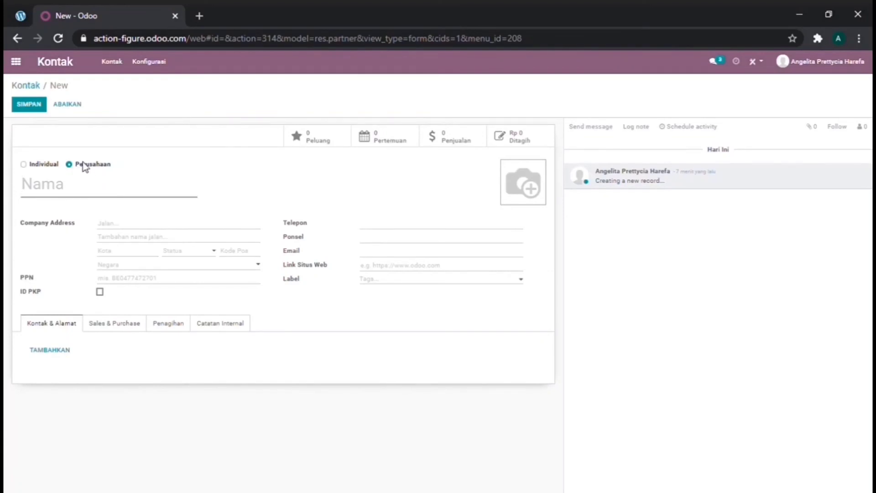
click(41, 165)
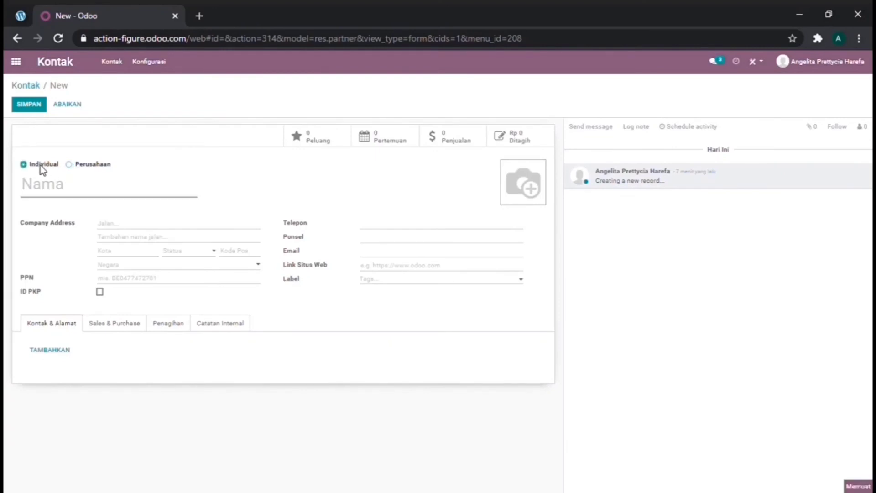
click(50, 191)
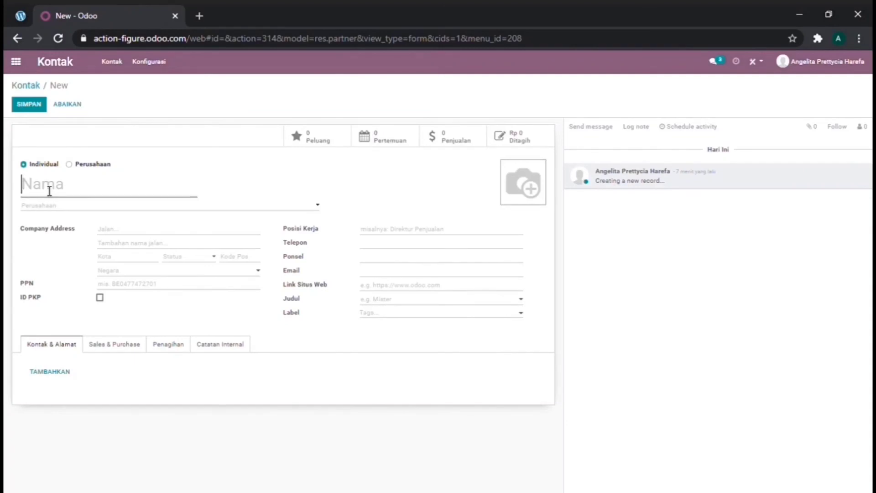
text(Andi)
click(118, 213)
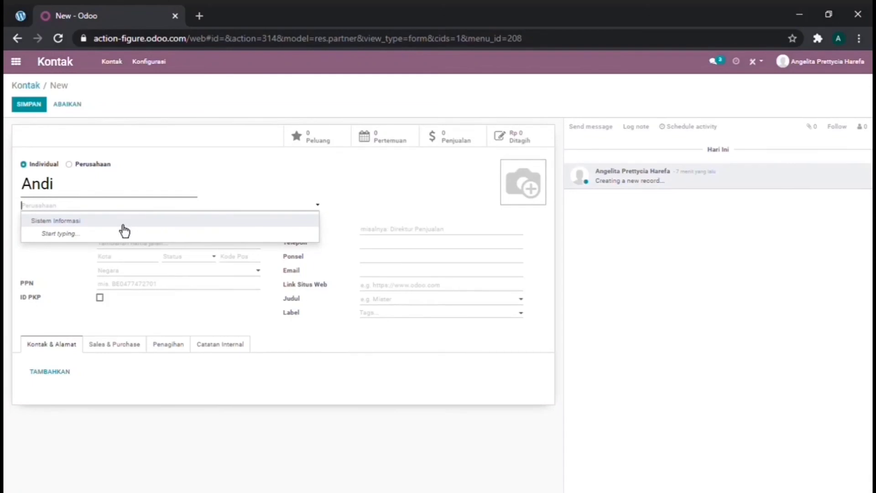
click(123, 225)
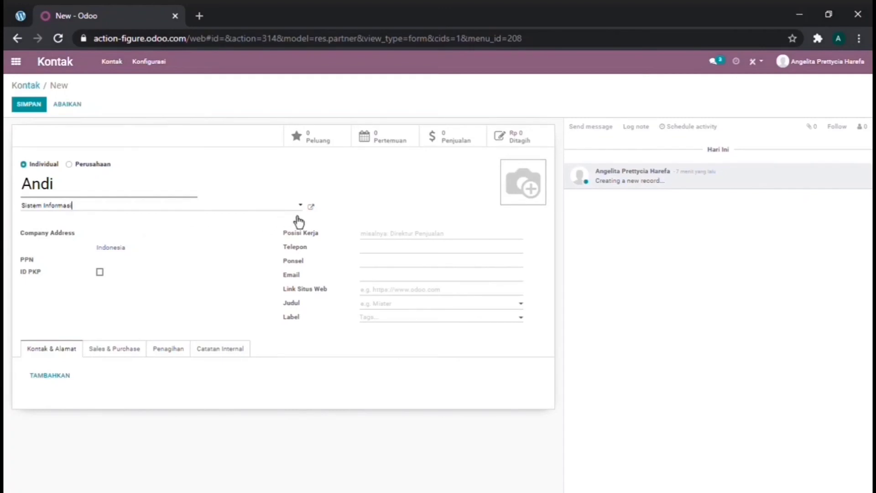
- Enter job position Staf, the contact's mobile number and e-mail address
click(381, 238)
text(Staf)
click(387, 266)
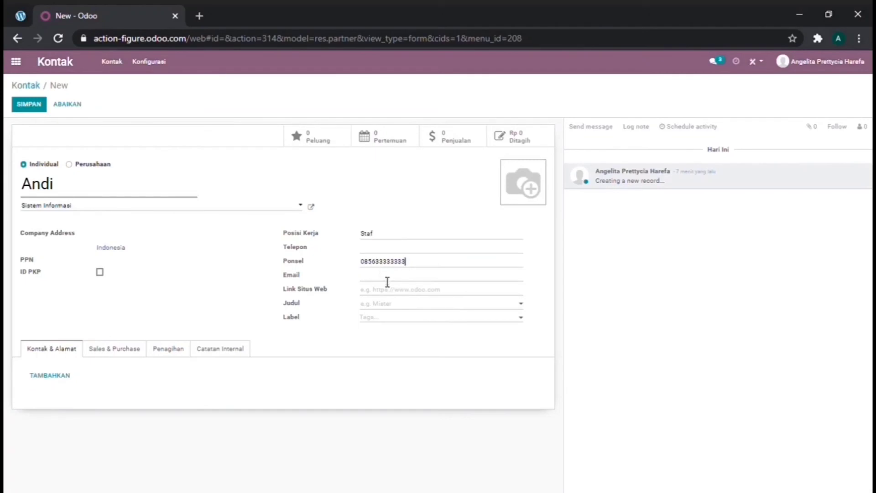
click(388, 282)
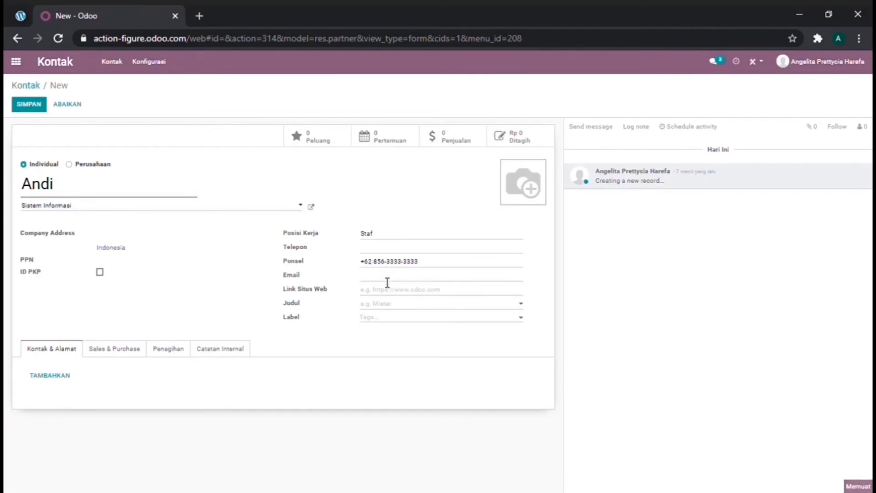
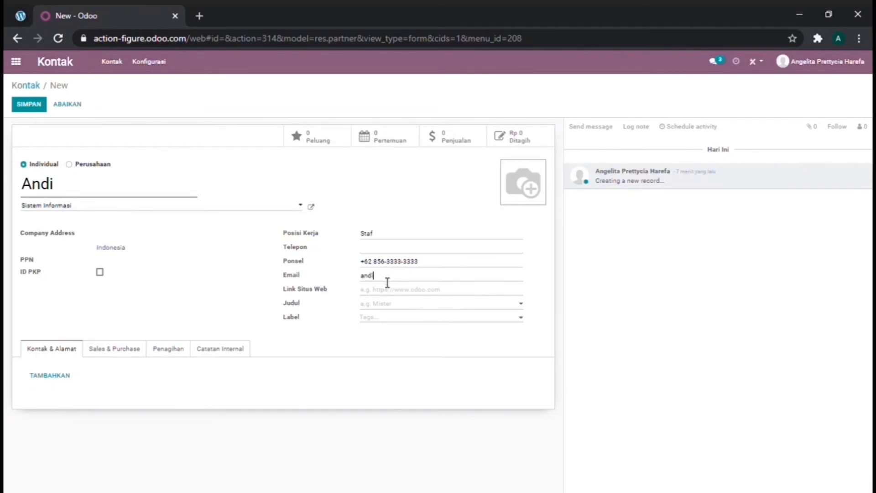
- Set the contact's title to Bapak, leaving tags empty
click(391, 307)
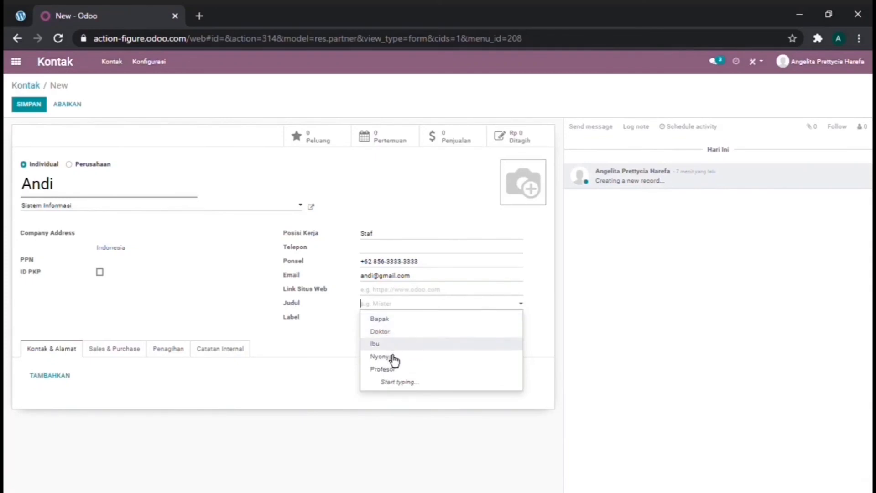
click(382, 323)
click(391, 321)
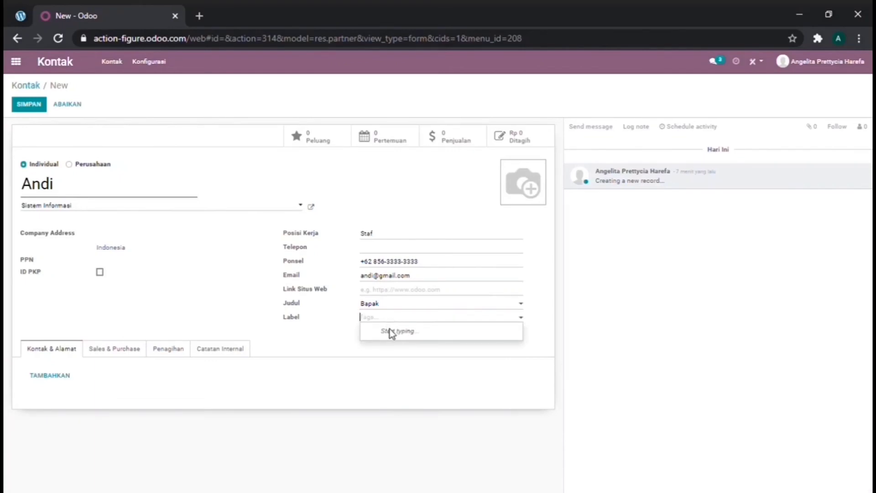
click(415, 330)
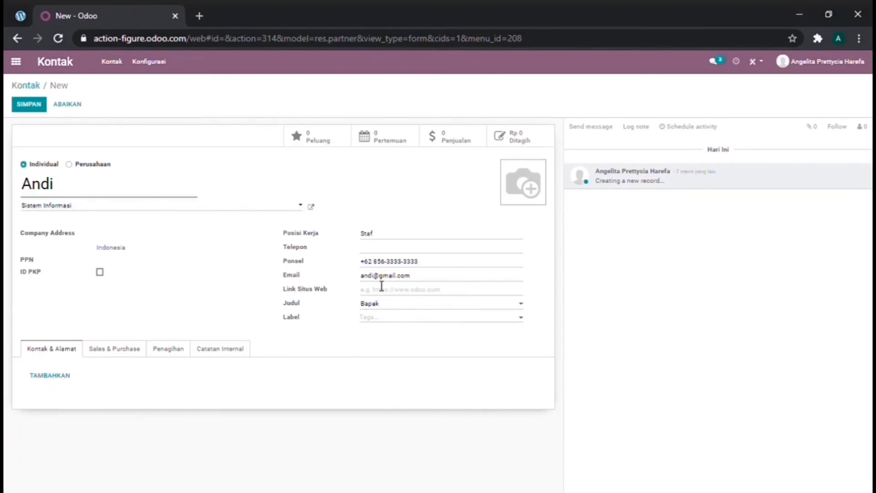
- Add a linked contact person with the person's name, title Bapak and position Staf
mouse_move(521, 192)
click(64, 381)
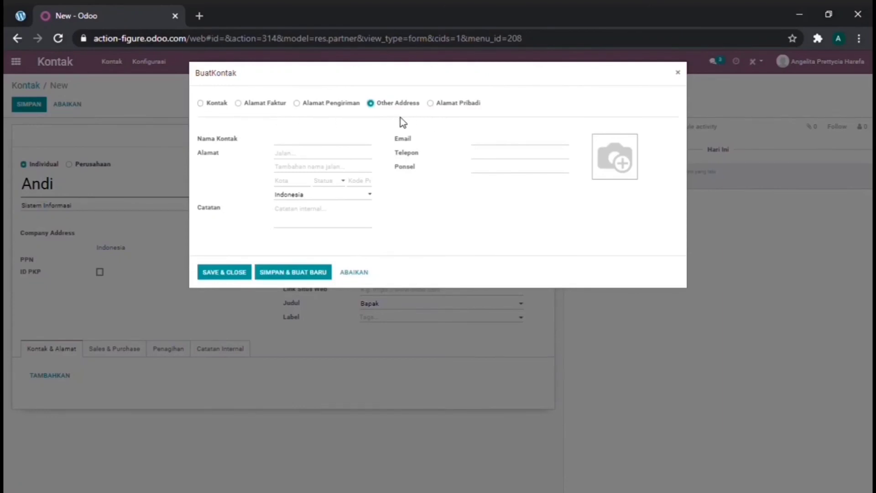
click(201, 103)
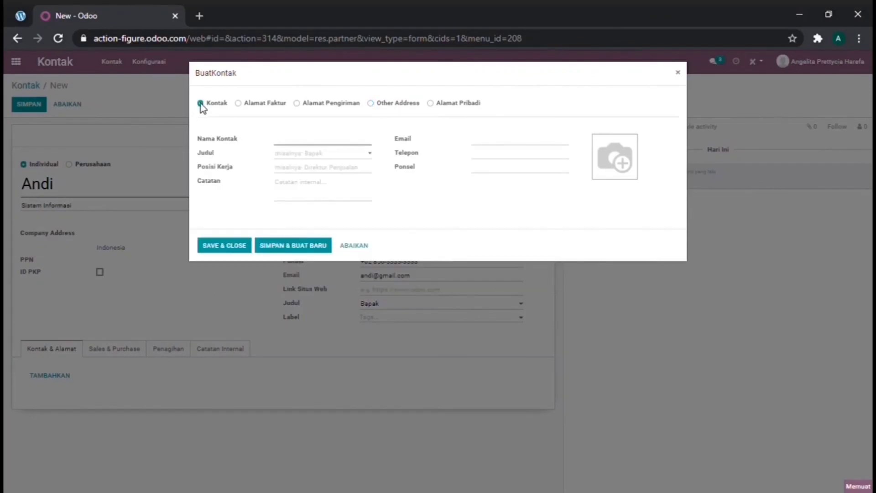
click(299, 144)
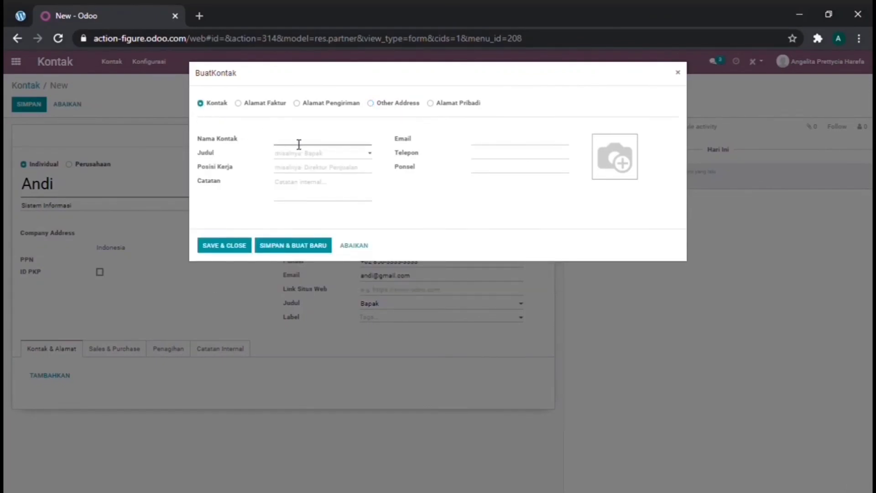
text(Andi)
click(302, 162)
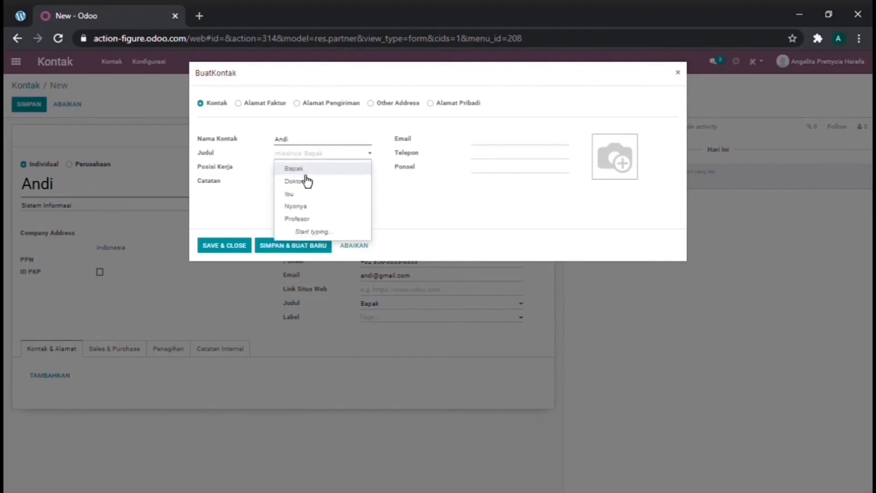
click(305, 174)
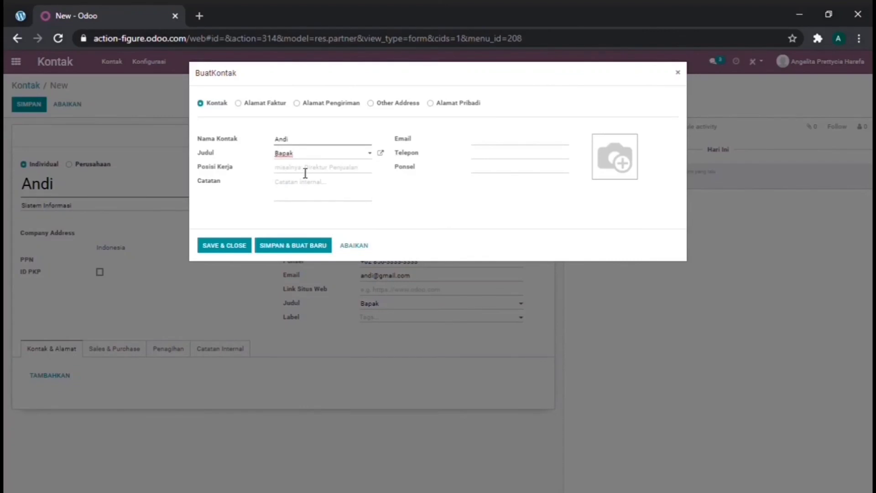
click(305, 173)
text(st)
click(305, 185)
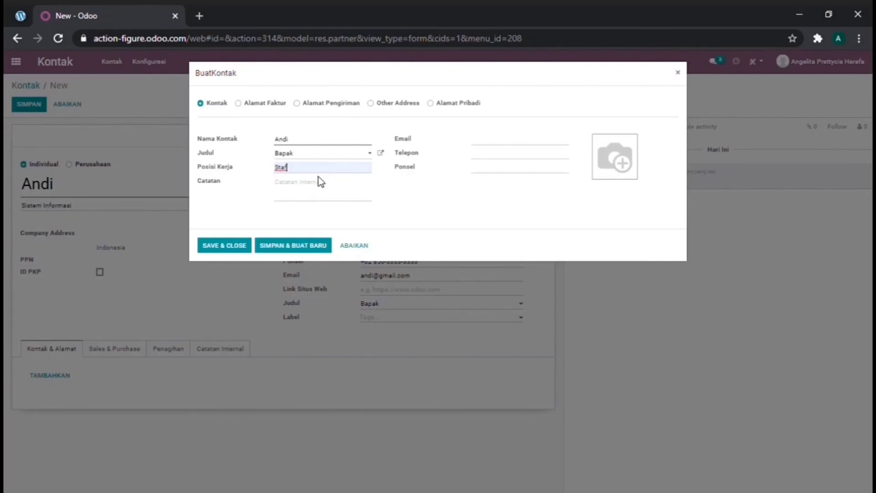
click(307, 191)
- Give the linked contact an e-mail address and mobile number, then save and close
click(485, 143)
click(487, 177)
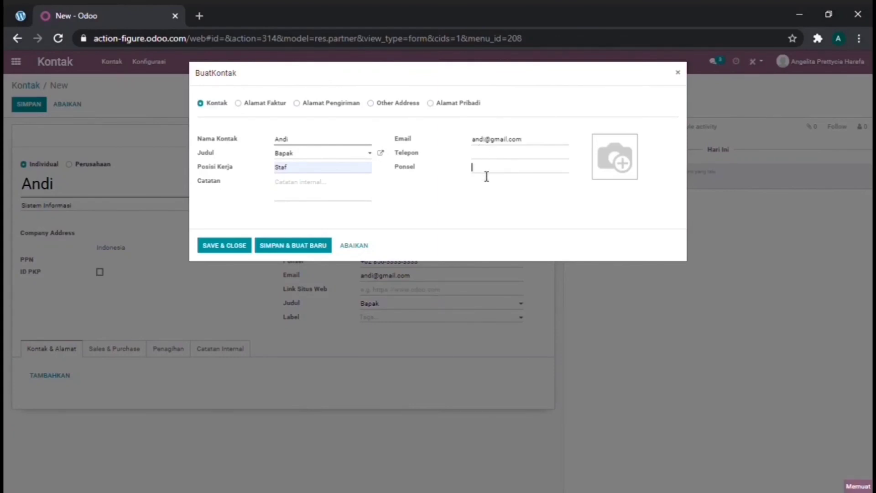
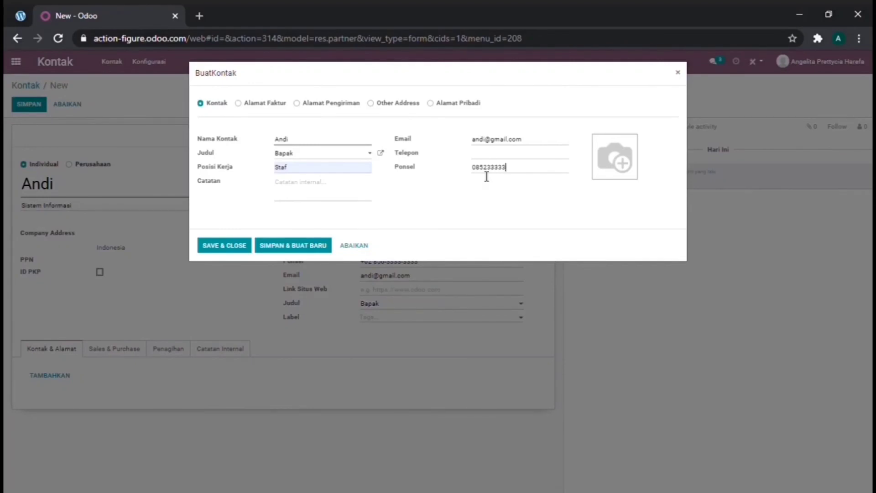
mouse_move(612, 158)
click(245, 249)
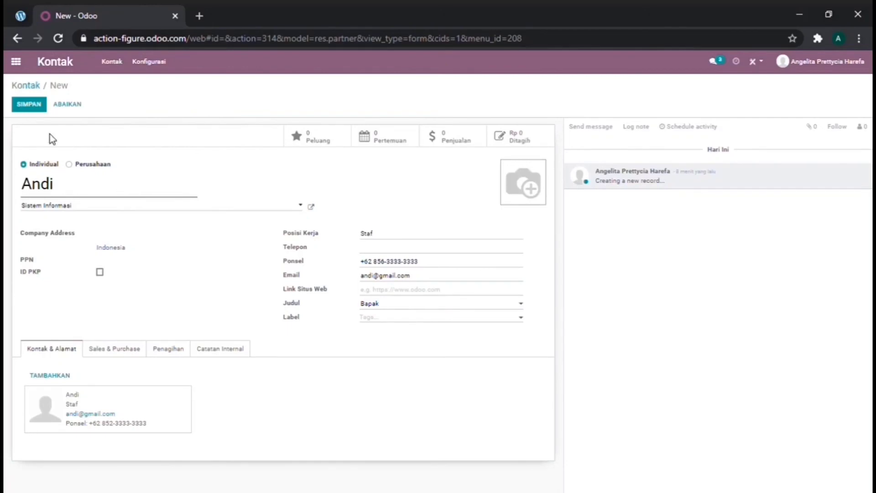
- Save the new Sistem Informasi staff contact with SIMPAN
click(42, 106)
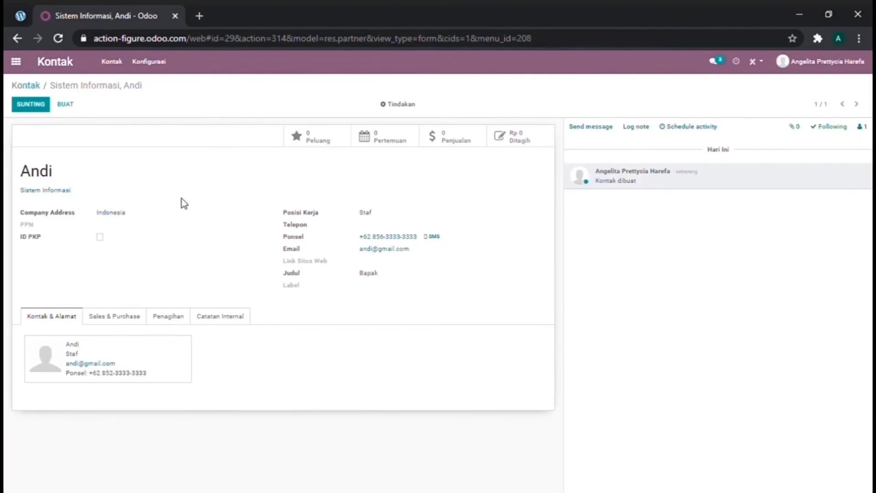
- Go back to the contacts list via the Kontak breadcrumb
click(37, 91)
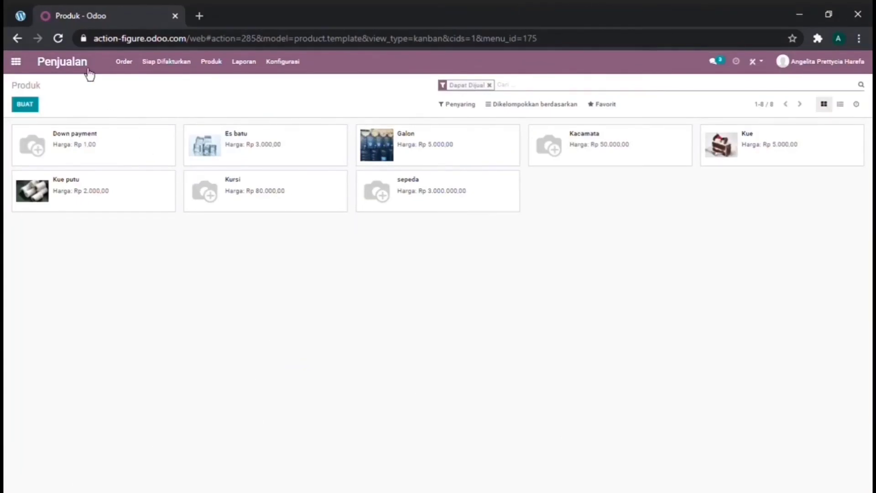
click(17, 63)
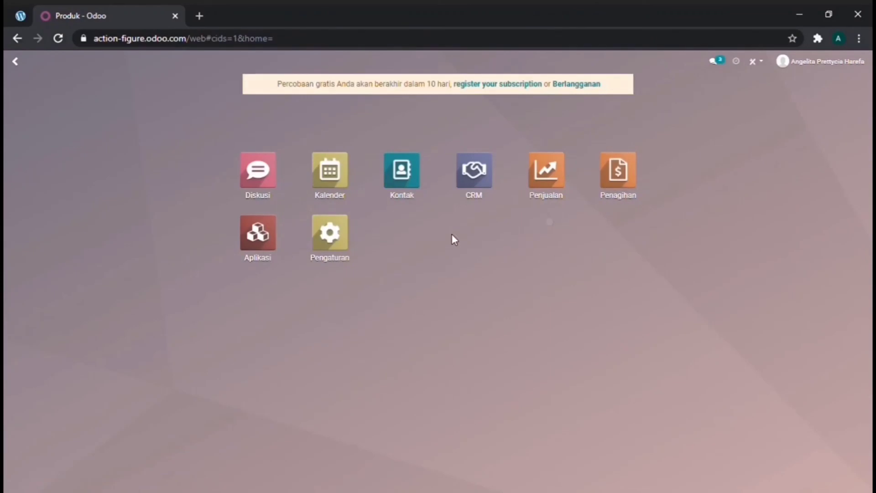
click(548, 181)
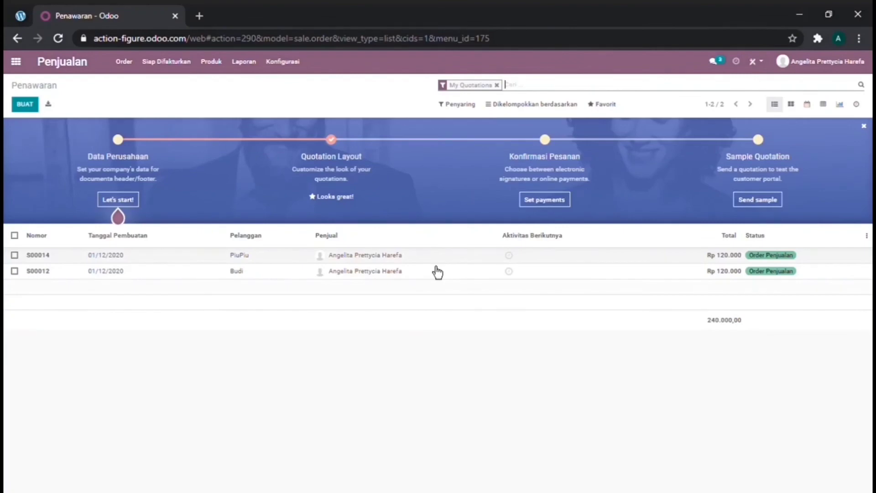
click(217, 73)
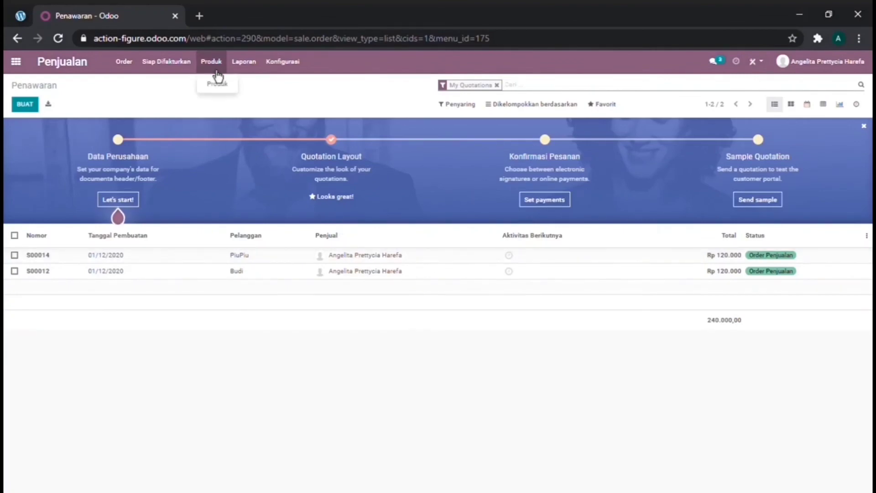
click(217, 84)
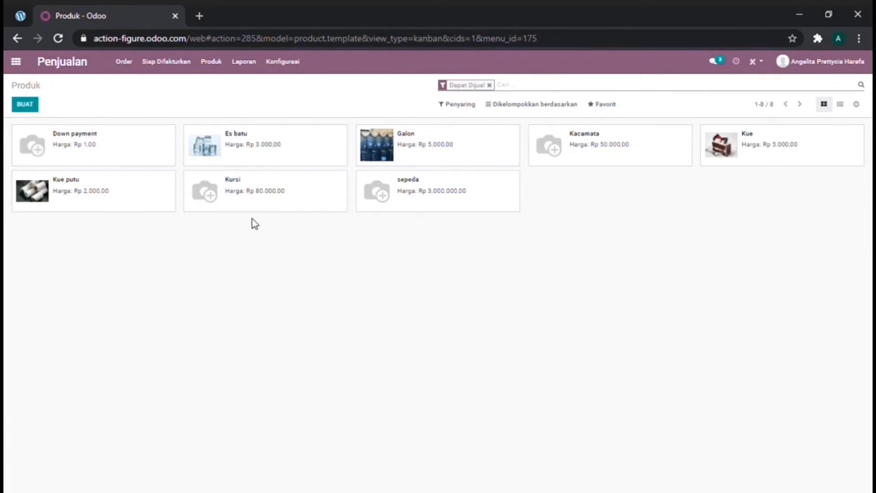
- Start a new product named Topi, keeping the product category All
click(33, 109)
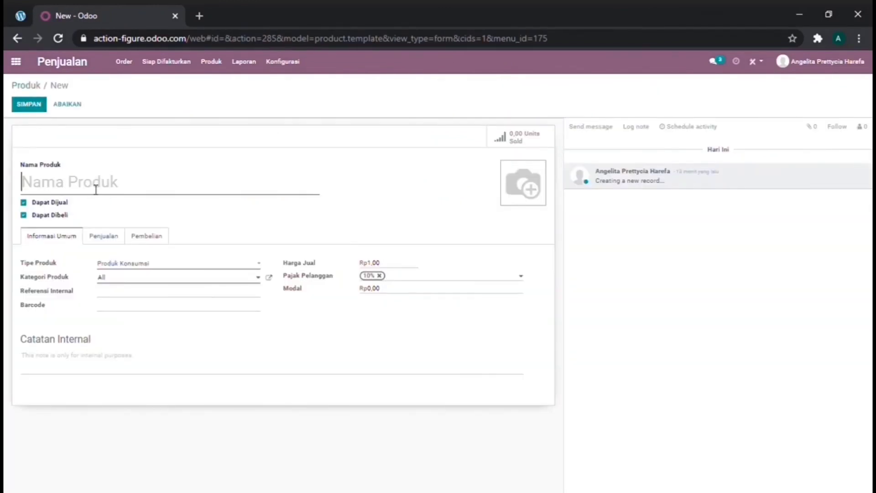
text(Topi)
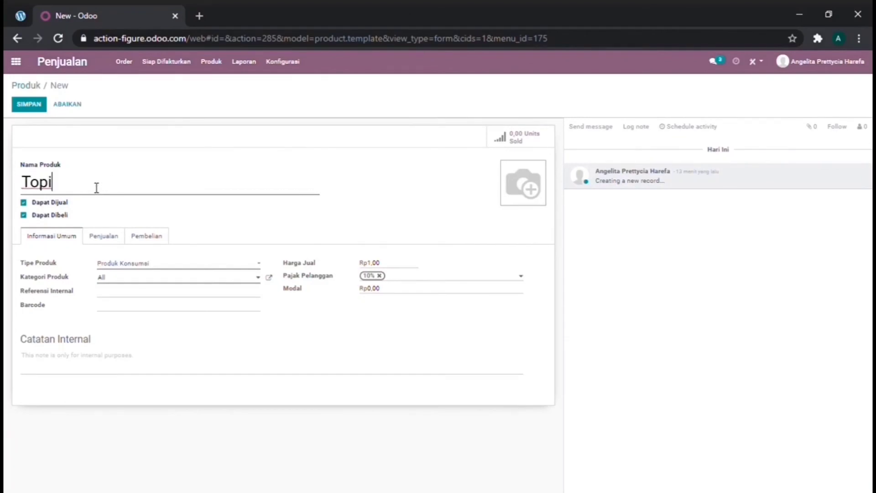
click(138, 280)
click(142, 293)
click(140, 312)
- Replace Topi's 10% customer tax with 0%, set Rp 70.000 cost, and save it
click(379, 275)
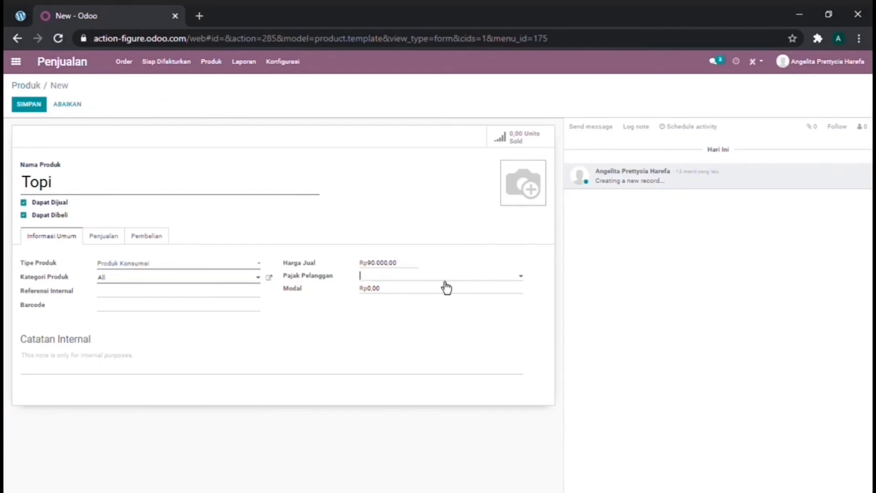
click(518, 279)
click(410, 302)
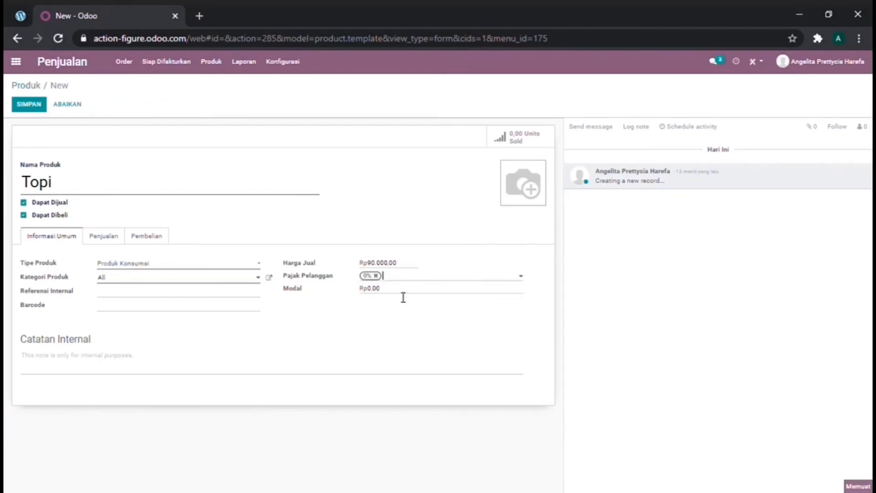
click(404, 296)
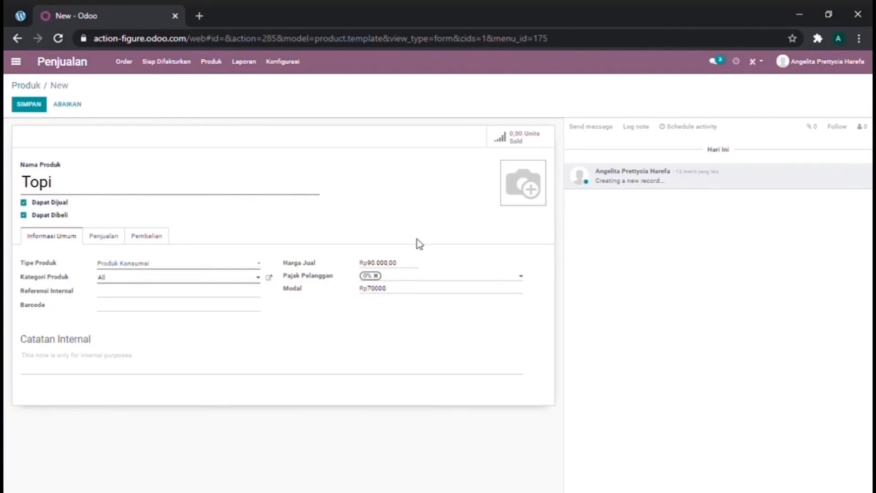
mouse_move(533, 192)
click(33, 109)
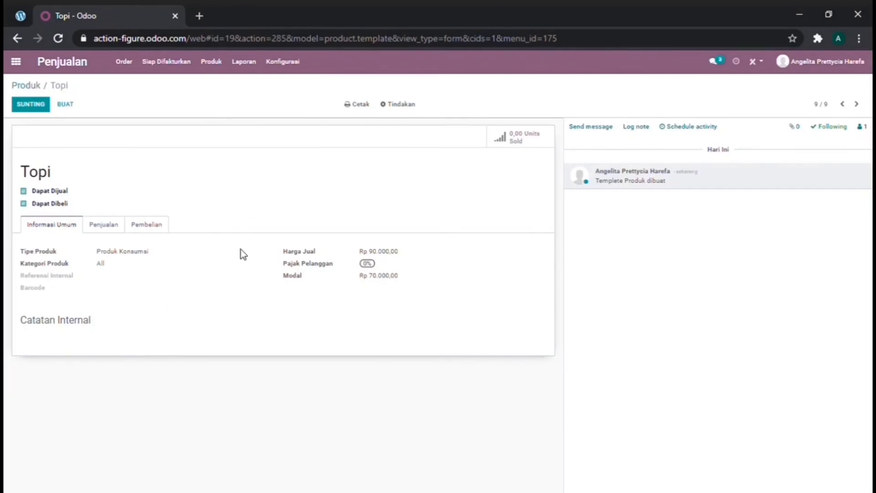
- Go from the product catalogue to the sales orders list and begin a new order
click(30, 85)
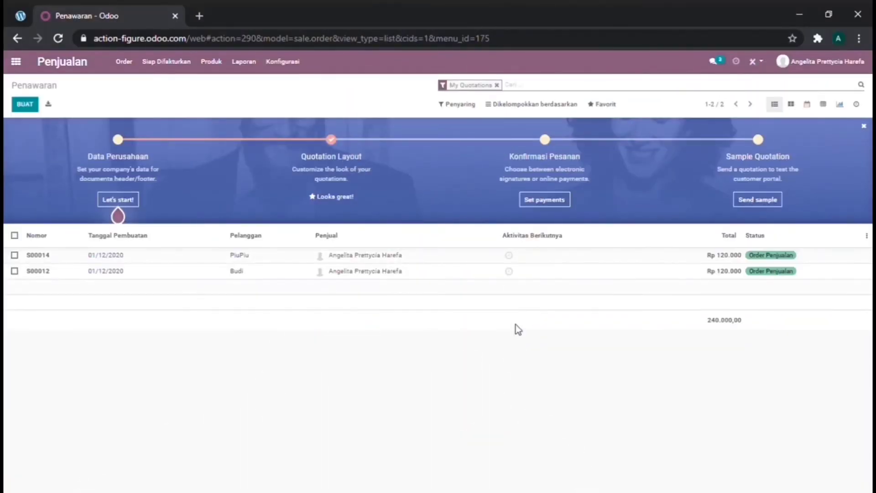
click(130, 73)
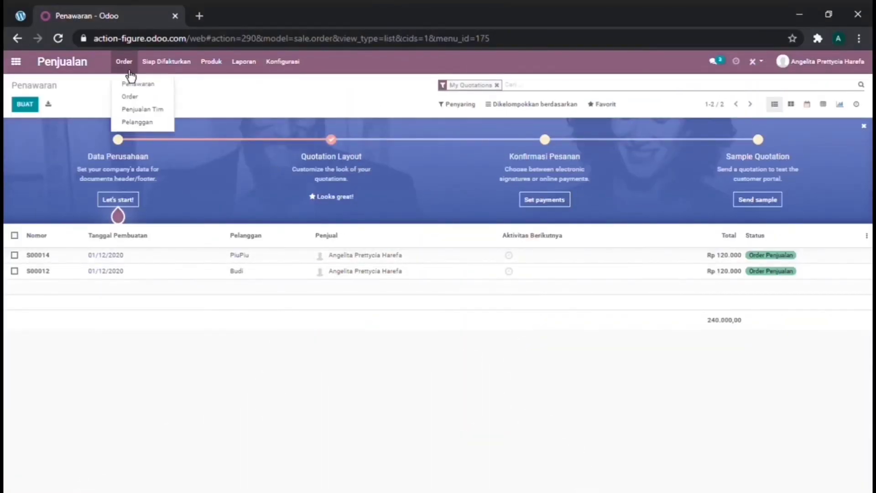
click(130, 96)
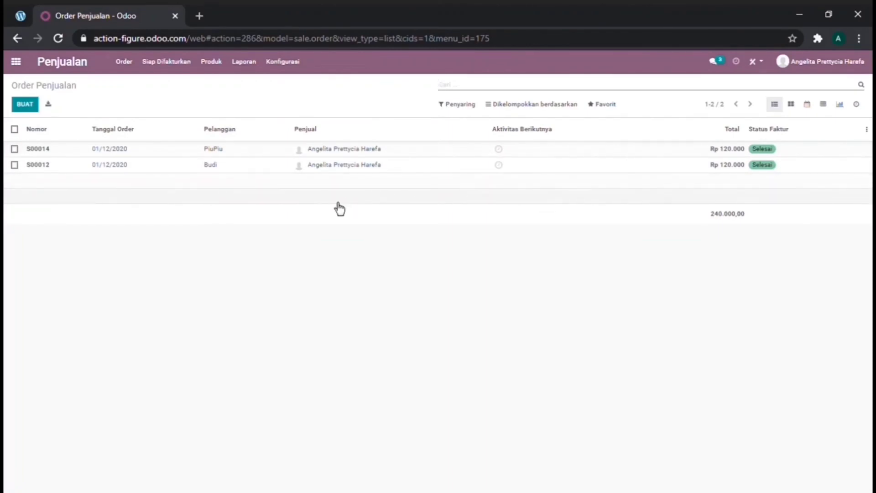
click(24, 109)
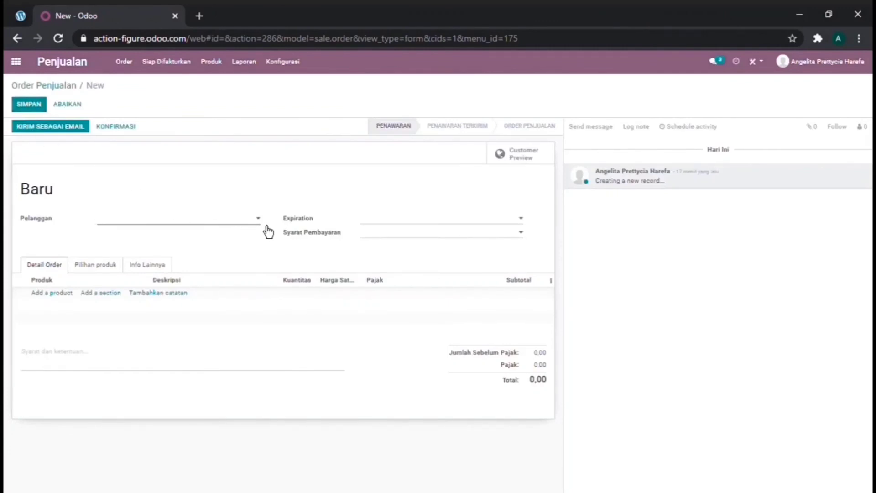
- Set the customer to the Sistem Informasi contact and expiration to 03/12/2020
click(268, 227)
text(a)
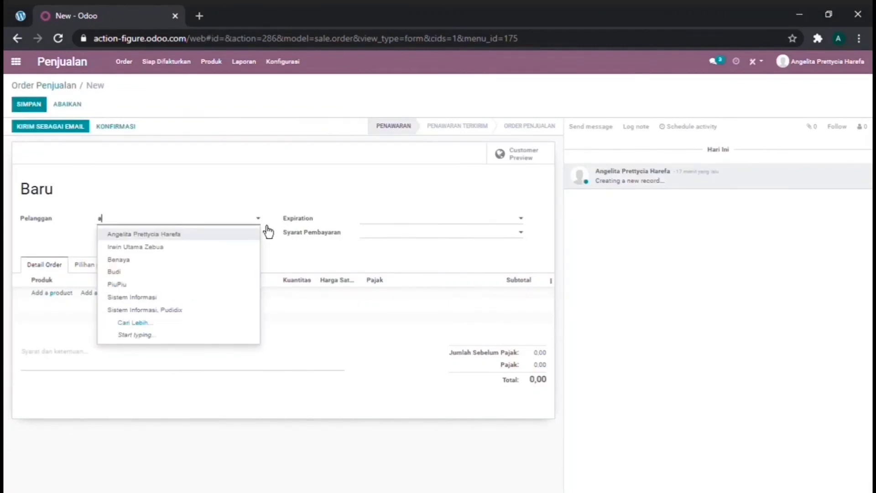
text(nd)
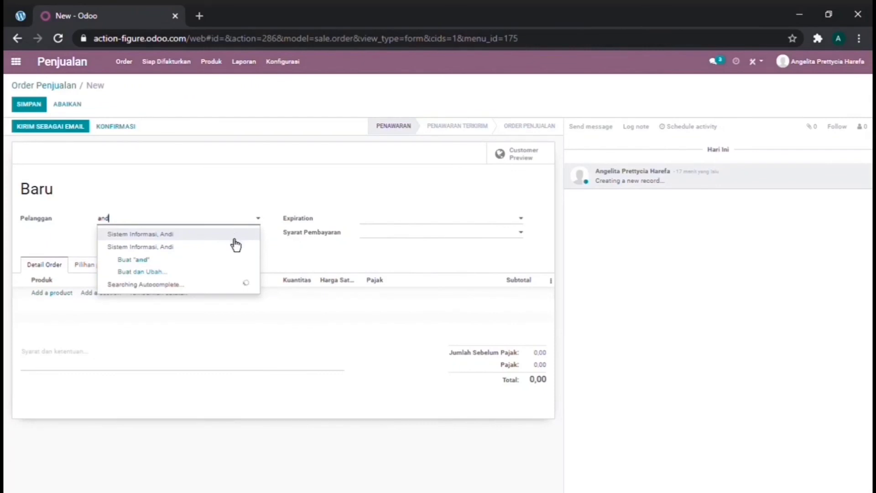
click(235, 238)
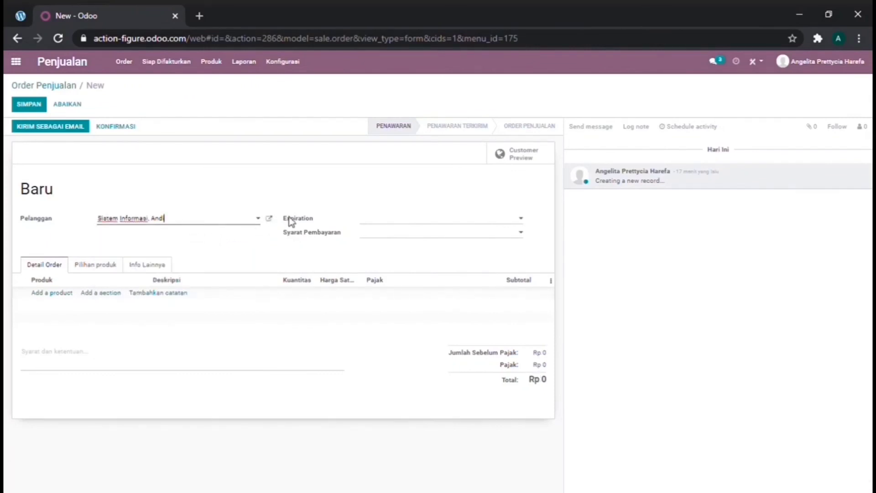
click(374, 224)
click(401, 225)
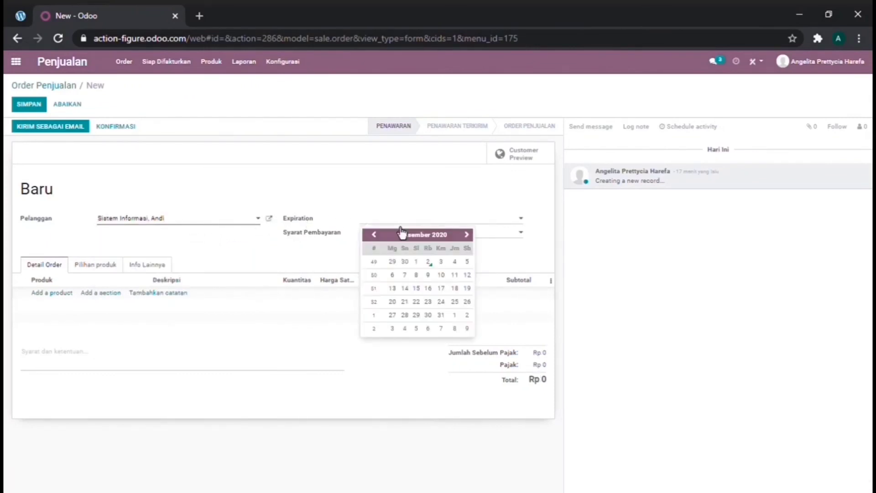
click(401, 226)
click(402, 225)
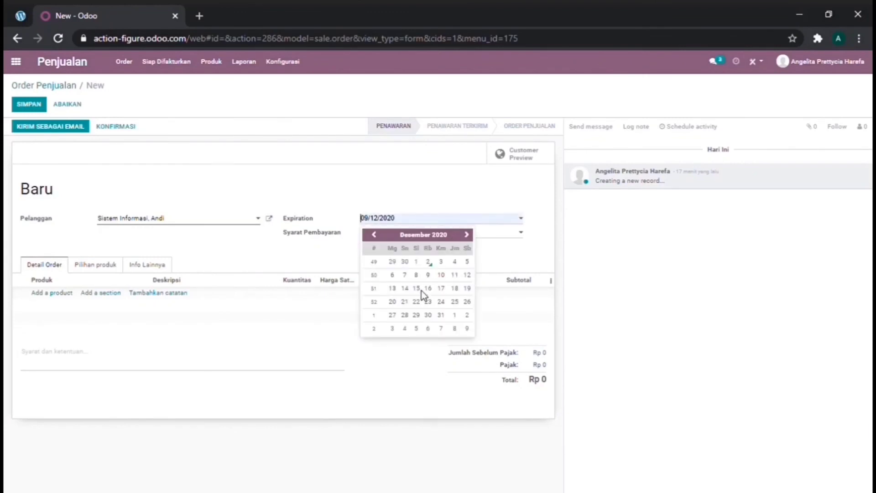
click(386, 244)
click(424, 193)
- Choose Kontan payment terms and add an empty product line
click(421, 243)
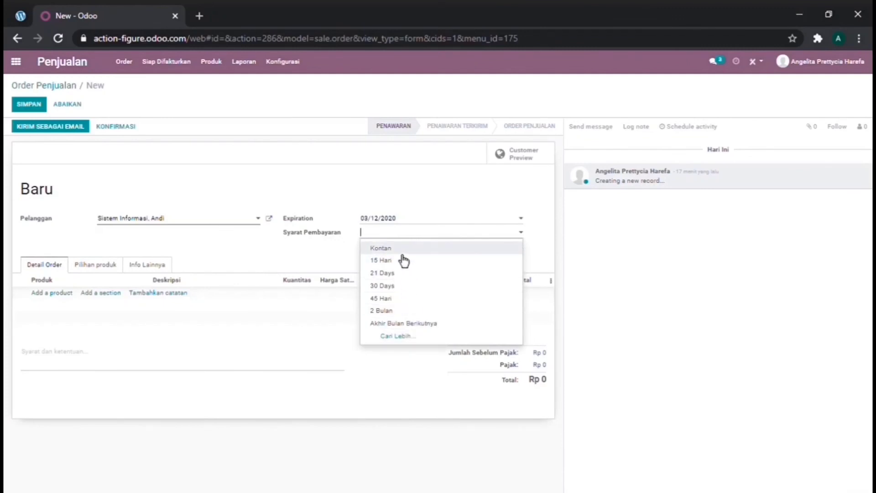
click(397, 249)
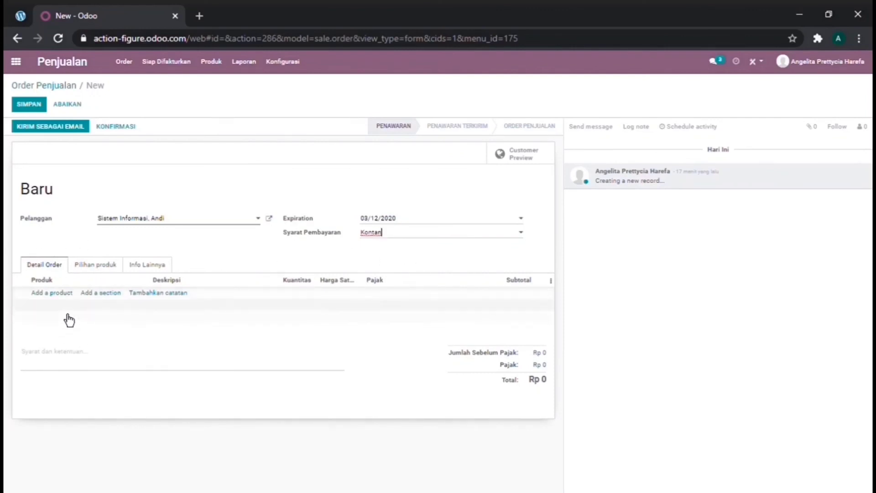
click(67, 293)
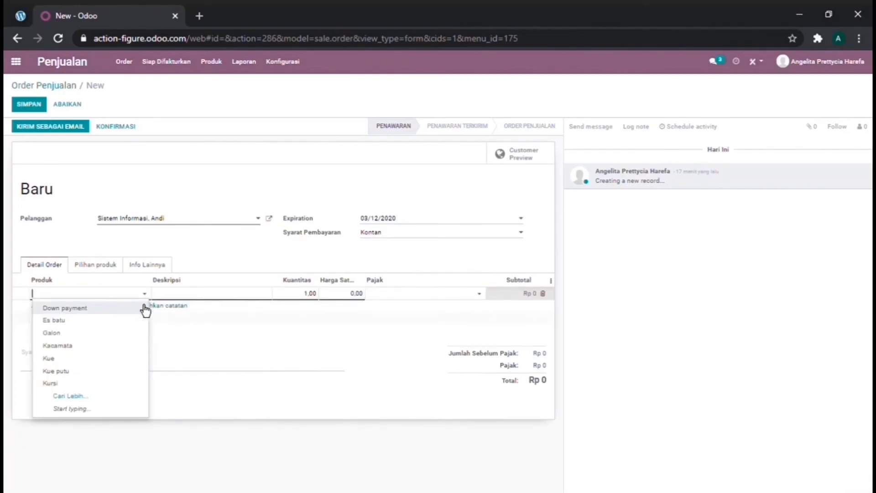
- Add the Topi product to the order with quantity 2
text(topi)
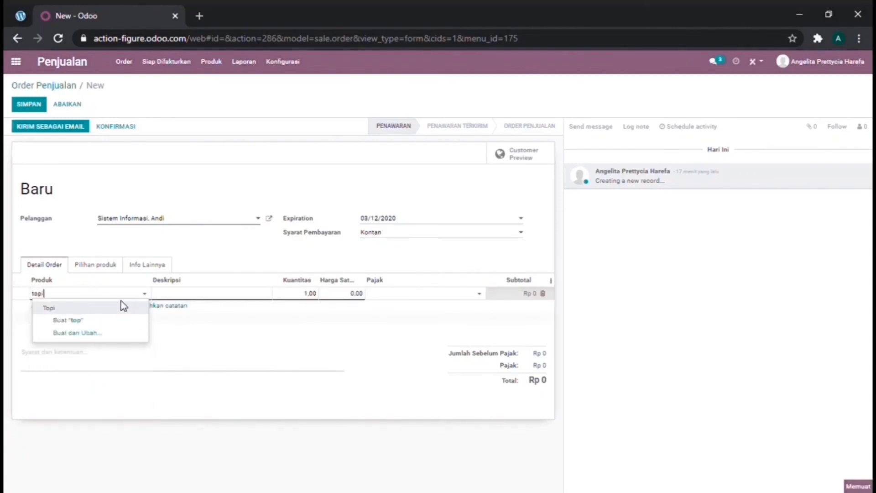
key(Return)
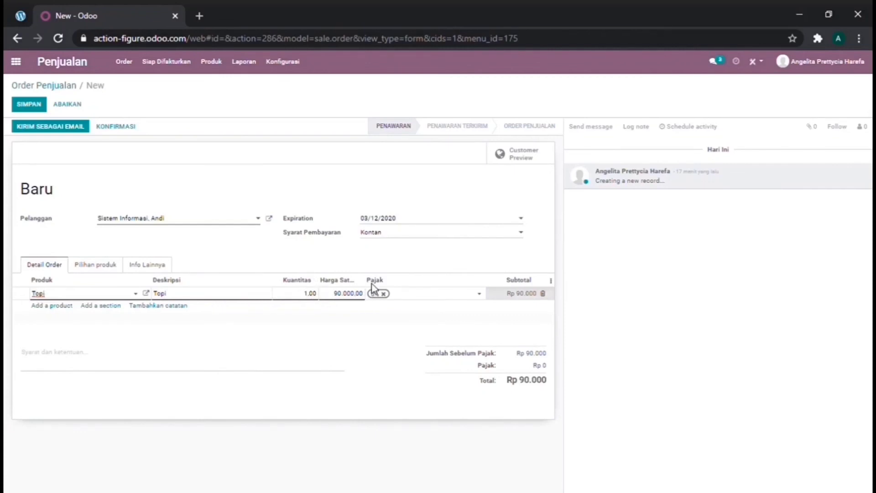
click(312, 294)
text(2)
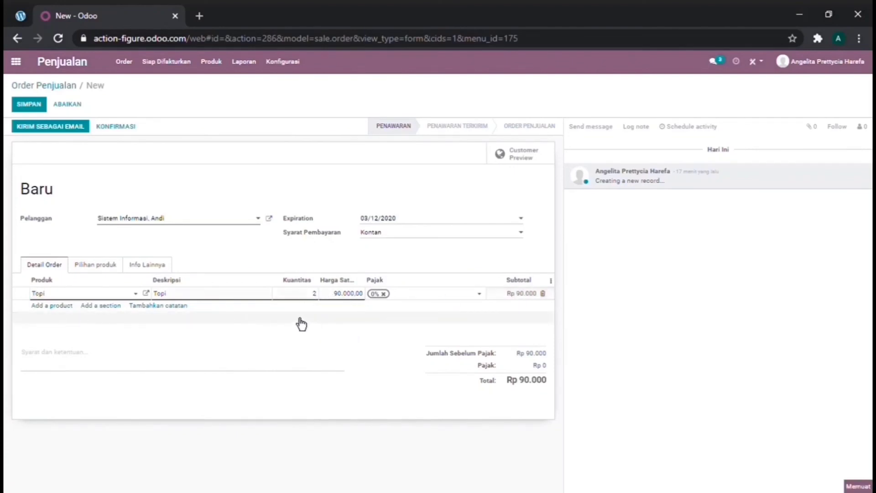
click(300, 324)
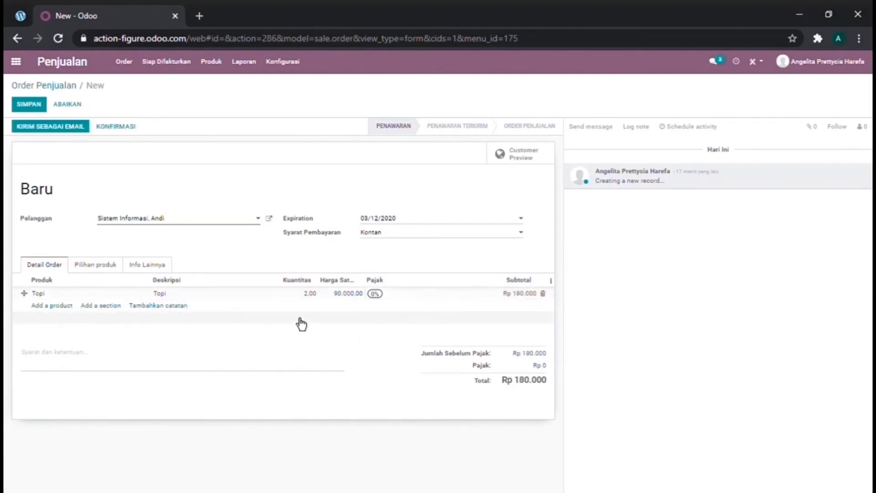
- Add 10 Kue putu, then a note line 'Dibungkus dengan rapi'
click(51, 307)
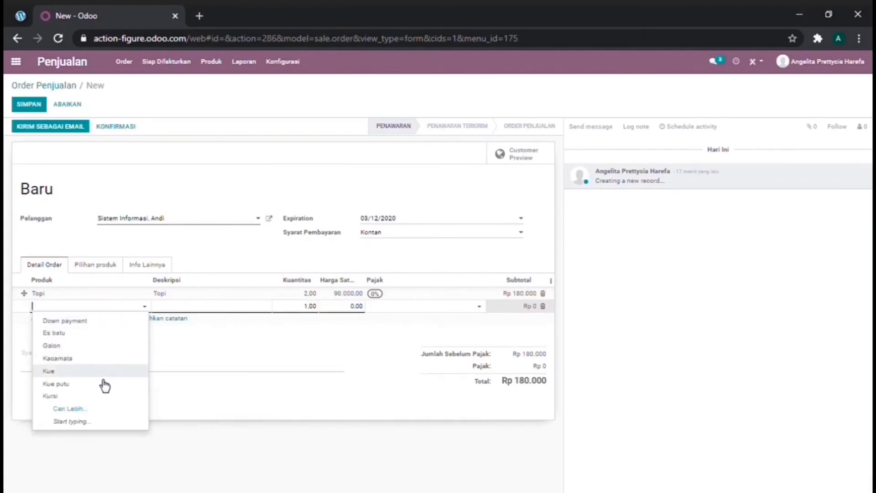
text(kue)
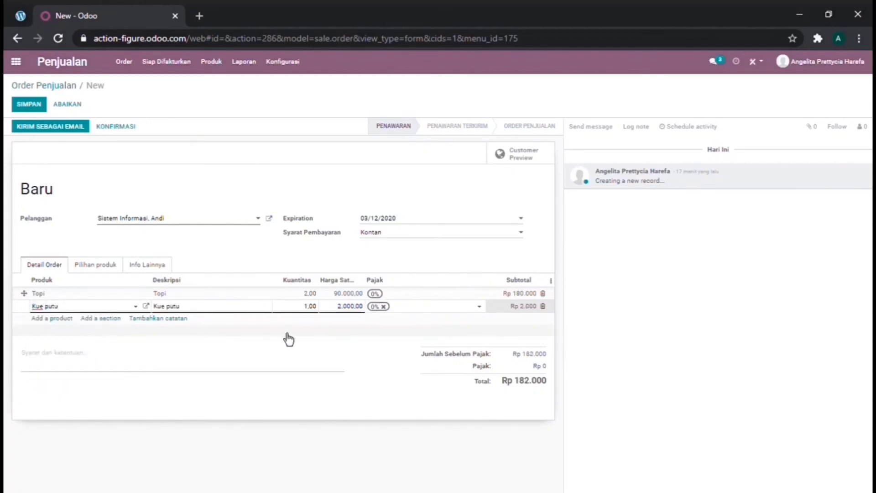
double_click(311, 306)
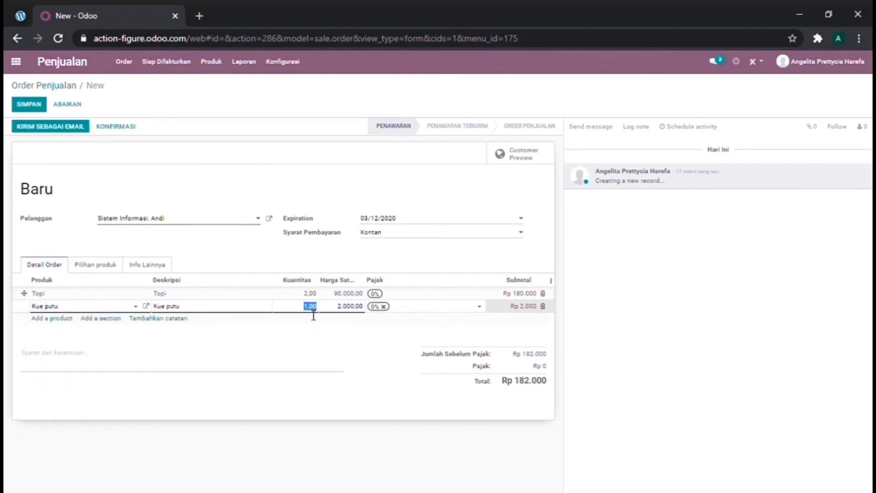
text(1)
click(315, 341)
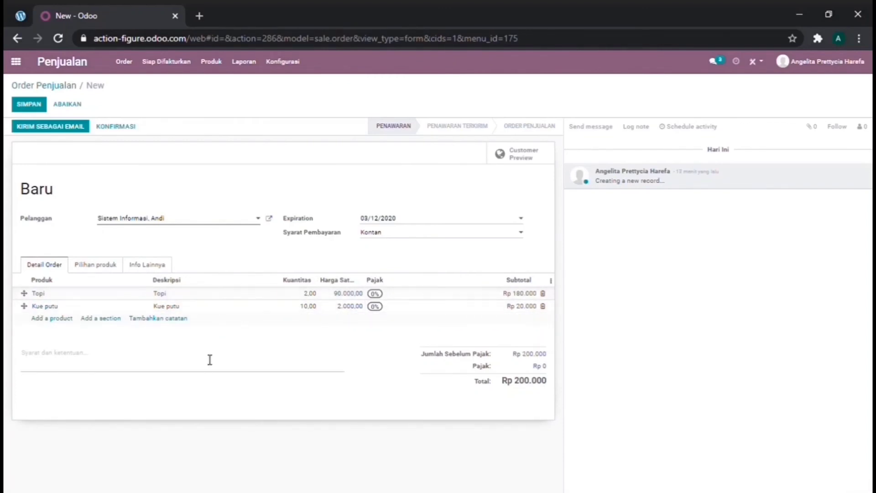
click(156, 319)
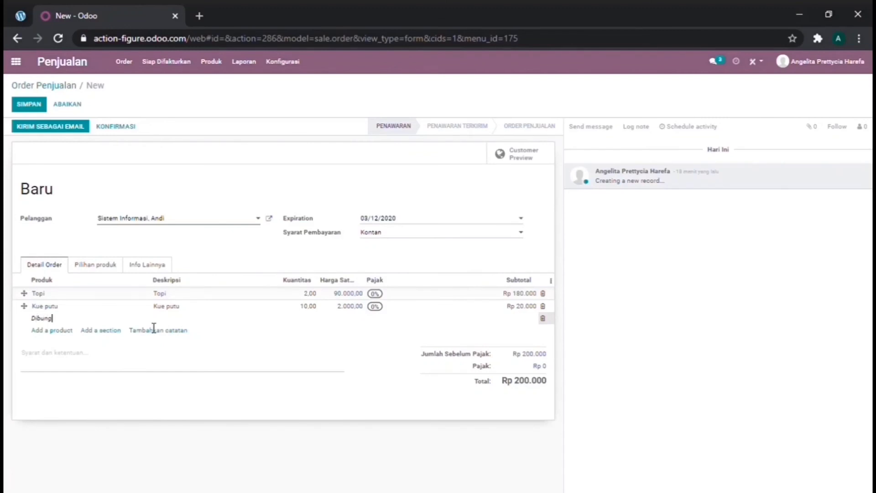
text(Dibungkus dengan rapi)
- Save quotation S00015 and email it to the customer with S00015.pdf attached
click(59, 126)
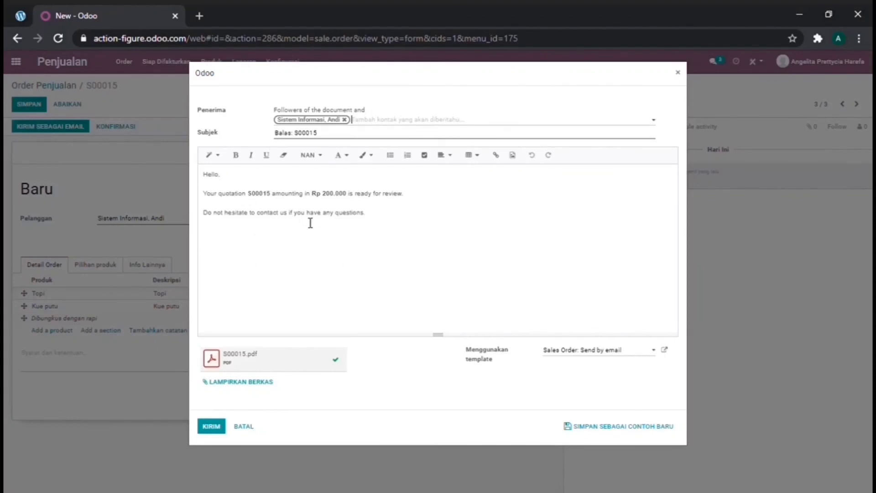
click(214, 428)
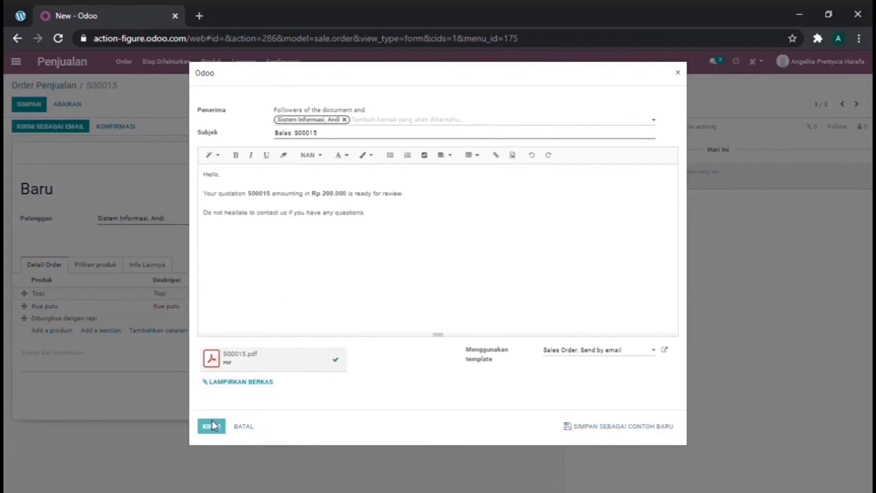
click(212, 426)
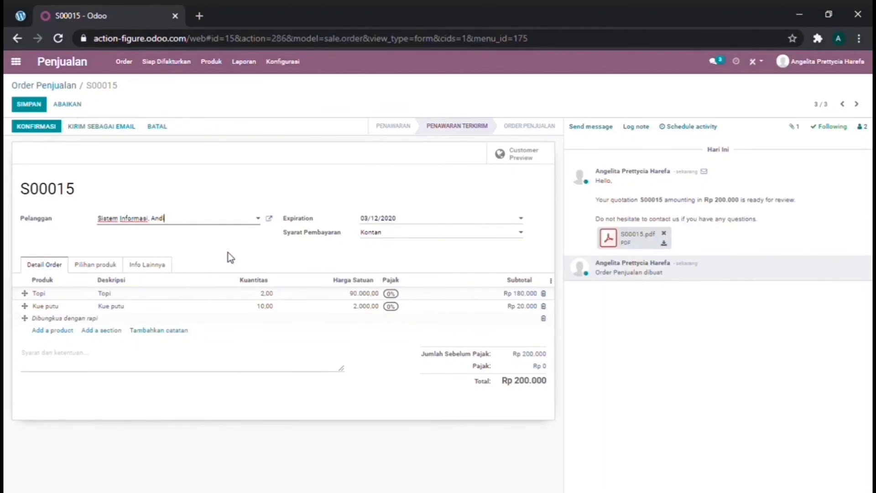
- Confirm S00015 as a sales order and bring up the Buat Faktur invoice dialog
click(36, 127)
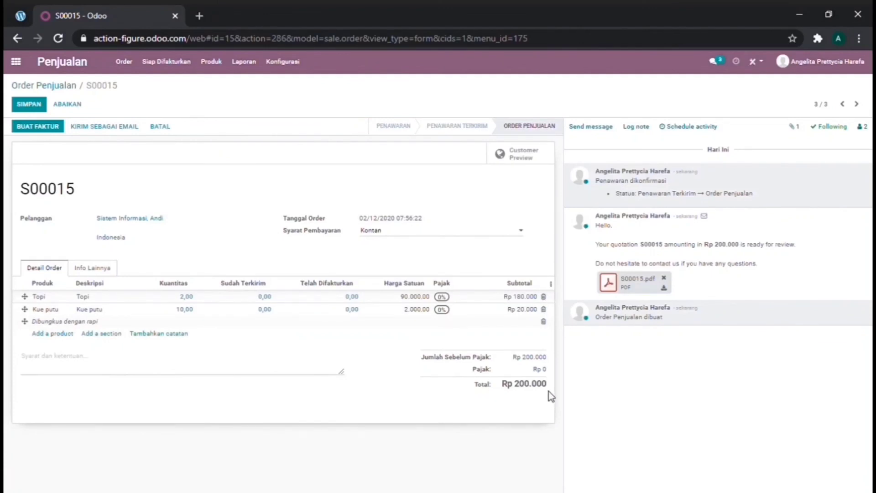
click(38, 126)
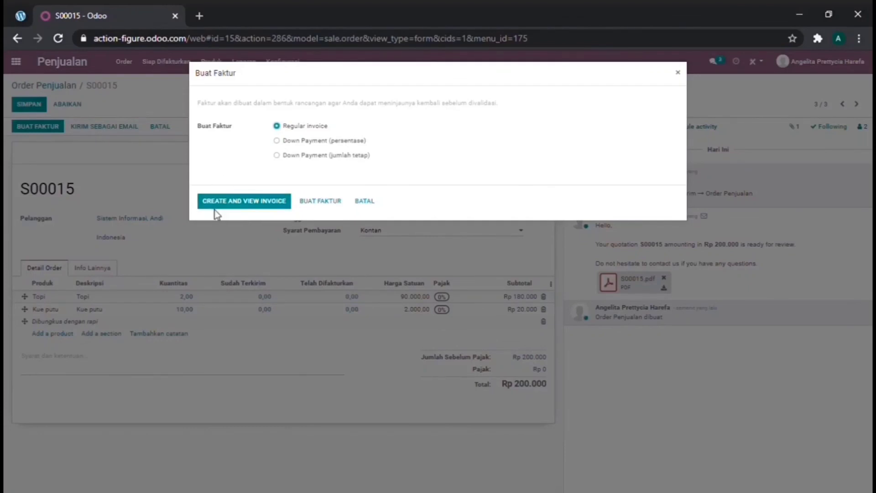
- Create the regular invoice from S00015 and post it as INV/2020/12/0006
click(233, 208)
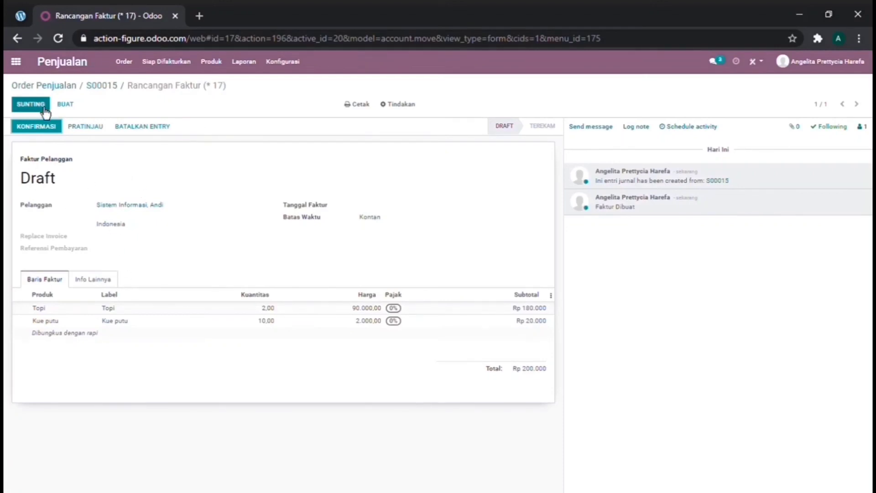
click(48, 133)
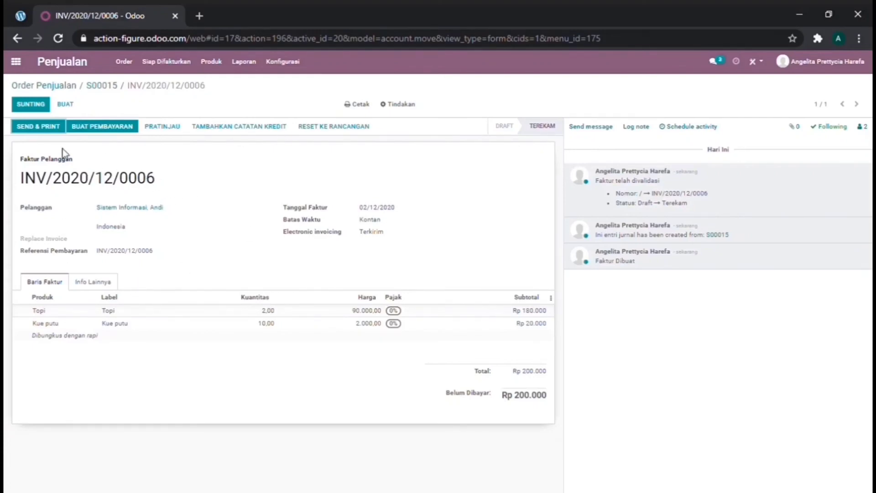
click(41, 129)
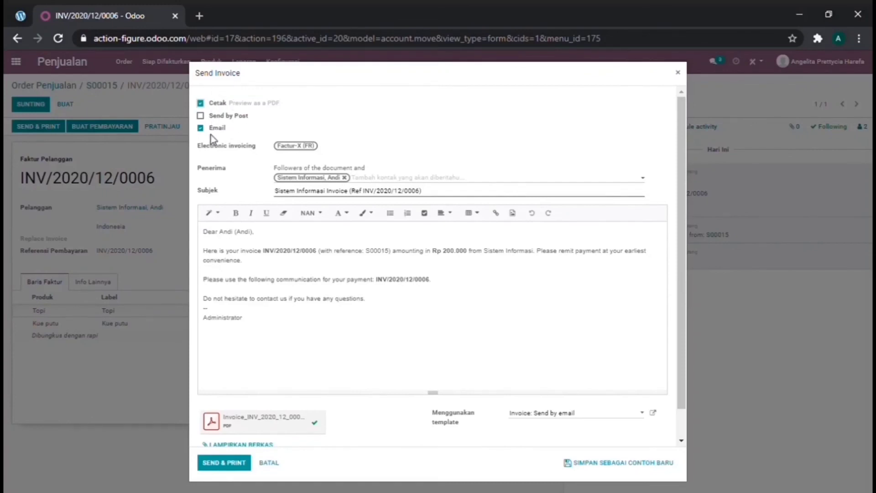
- Email invoice INV/2020/12/0006 with Cetak and Send by Post unticked
click(217, 105)
click(218, 105)
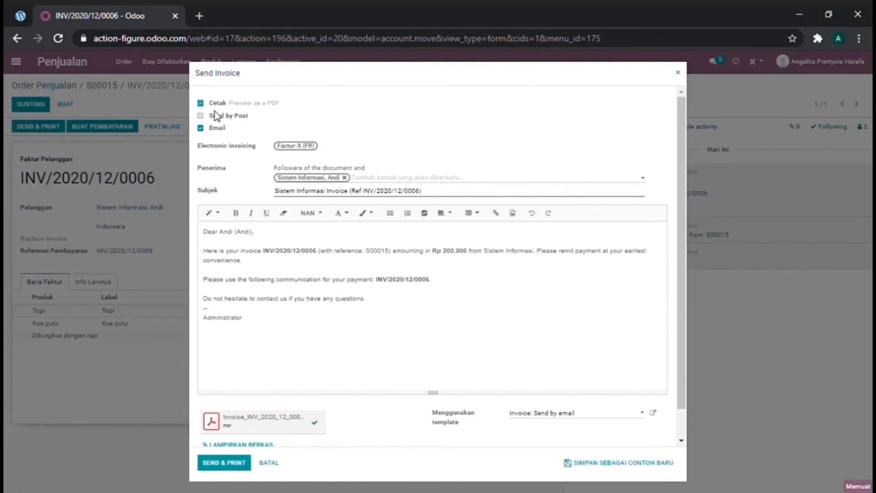
click(215, 115)
click(215, 105)
click(215, 116)
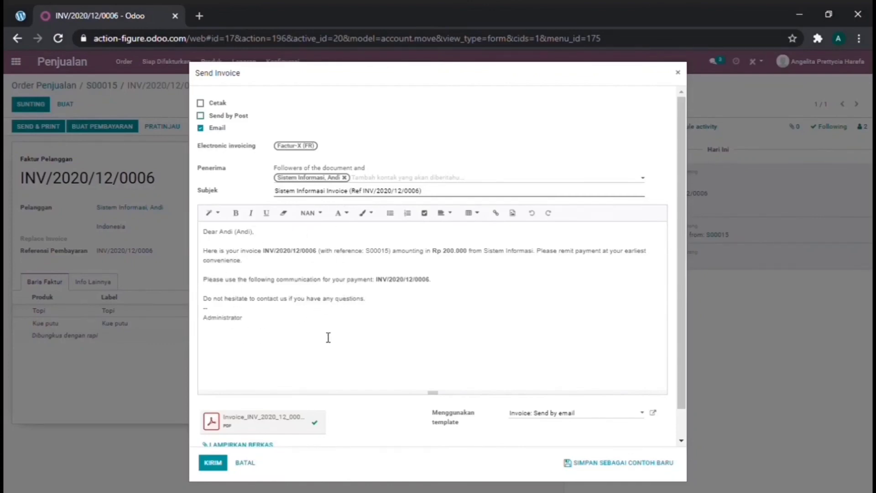
scroll(327, 336, down, 1)
scroll(329, 337, up, 1)
scroll(315, 349, down, 1)
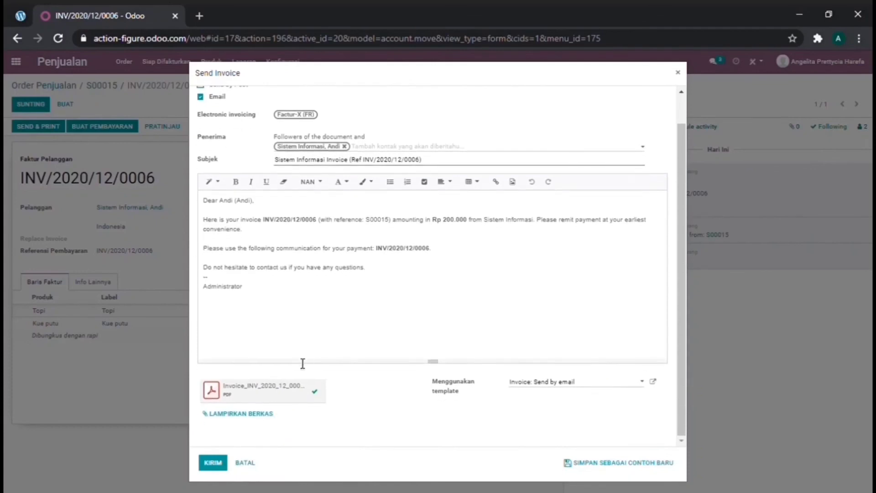
click(215, 470)
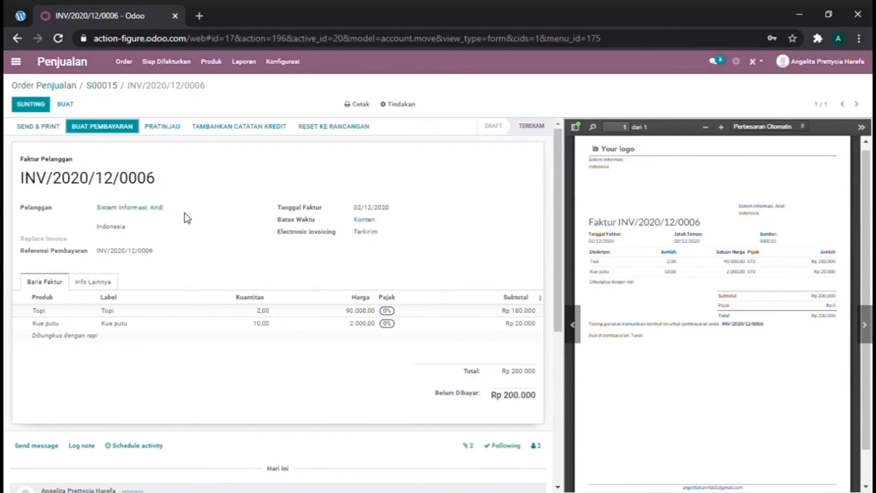
- Register the Rp 200.000 payment in the Kas journal, then return to sales orders
click(106, 131)
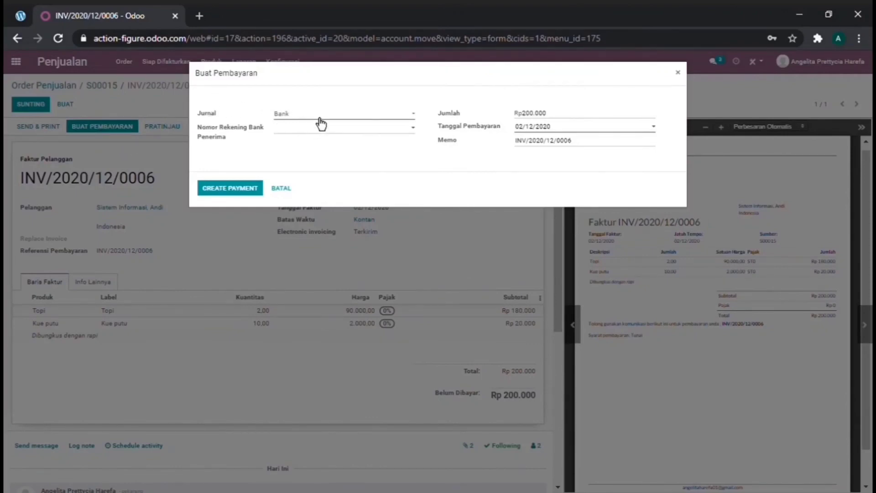
click(300, 138)
click(242, 192)
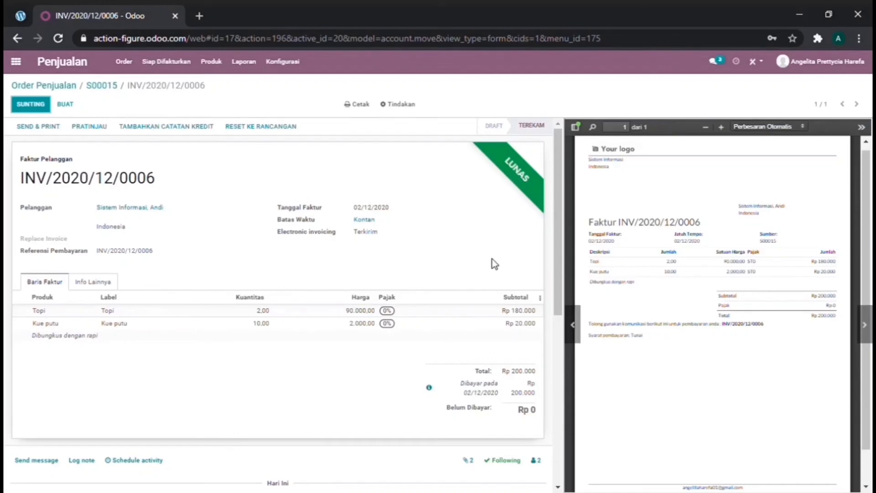
scroll(415, 244, down, 7)
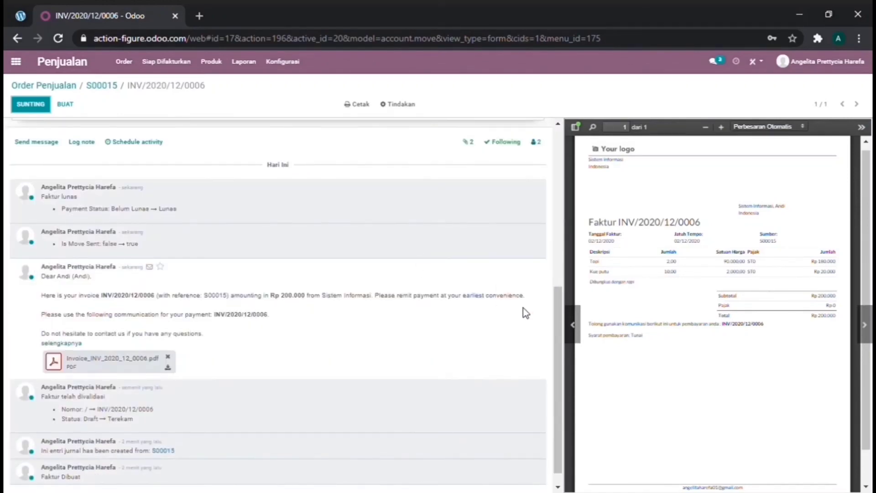
drag(558, 306, 558, 214)
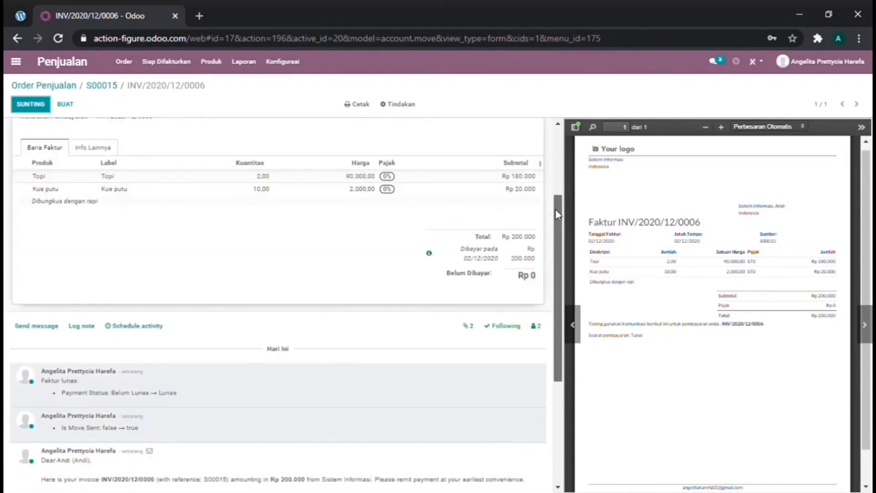
scroll(512, 235, up, 3)
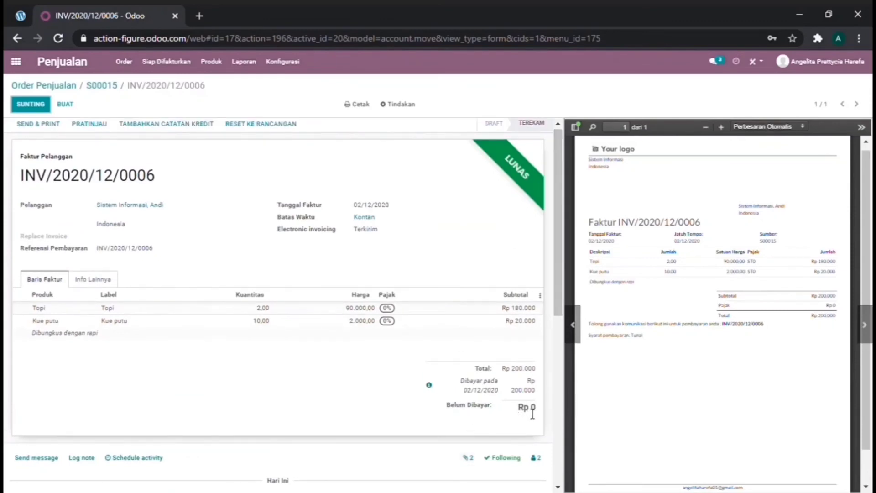
scroll(323, 449, up, 1)
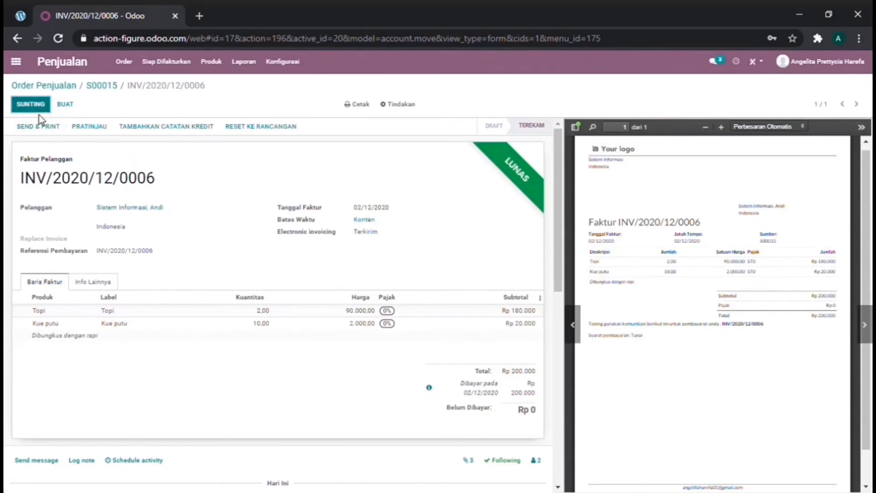
click(48, 87)
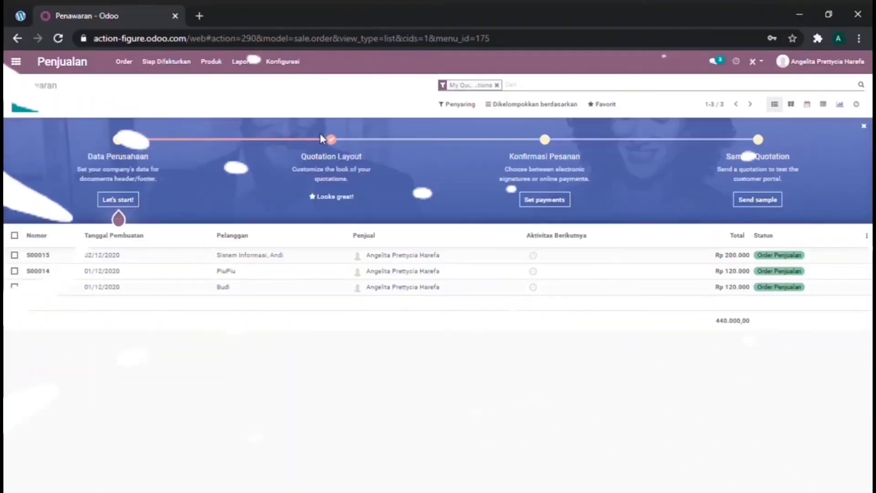
- Review the Analisa Penjualan dashboard (Rp 440k, 3 orders), then return to the apps menu
click(247, 68)
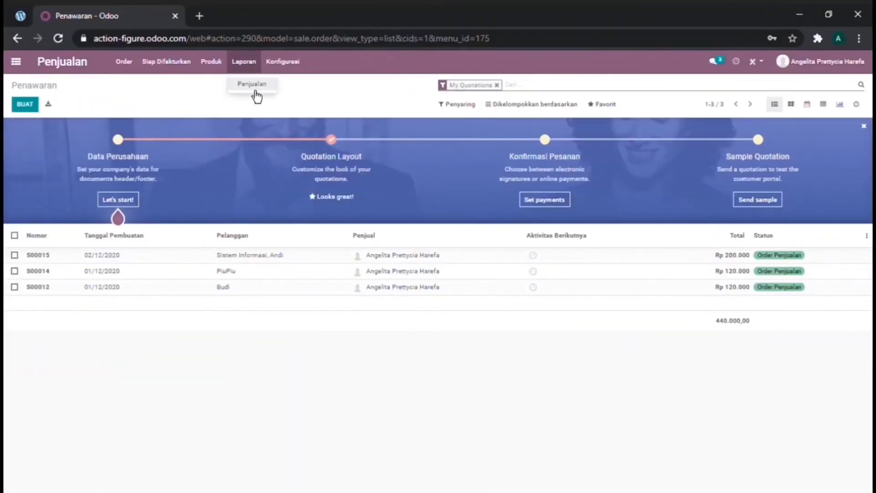
click(253, 87)
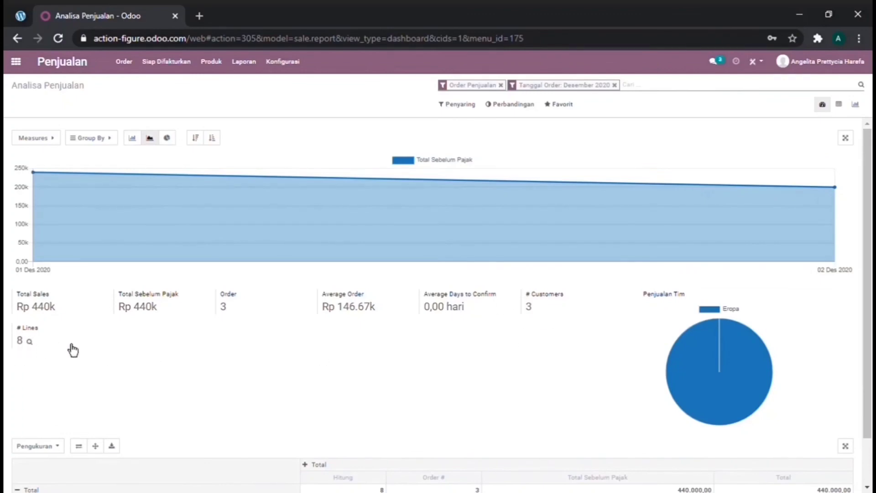
scroll(441, 354, down, 1)
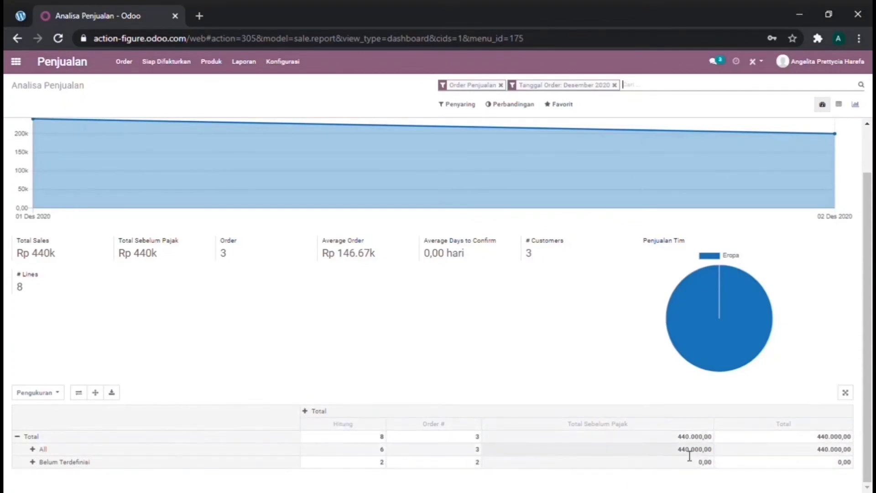
scroll(142, 402, up, 1)
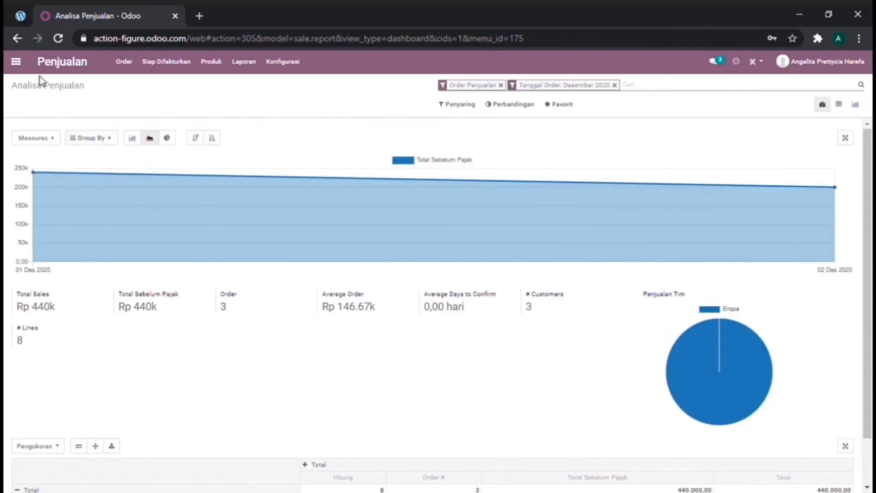
click(16, 63)
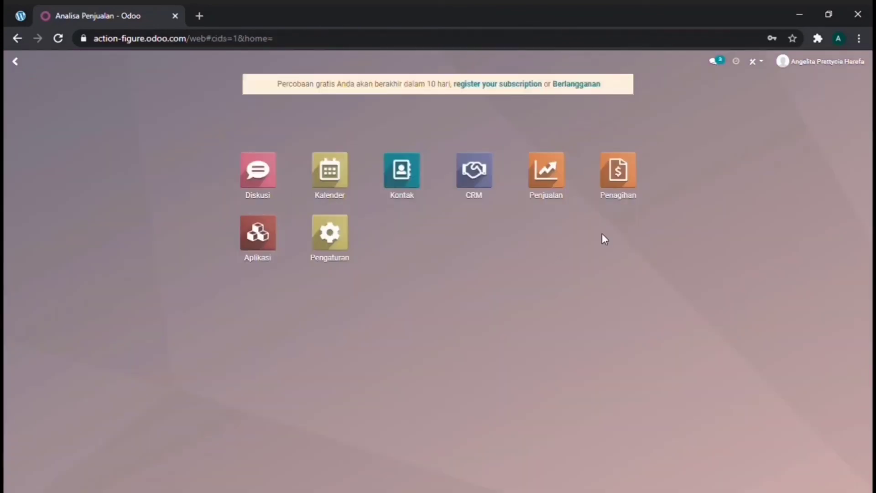
- Open the CRM pipeline with its Baru, Terkualifikasi, Proposisi and Berhasil columns
click(628, 191)
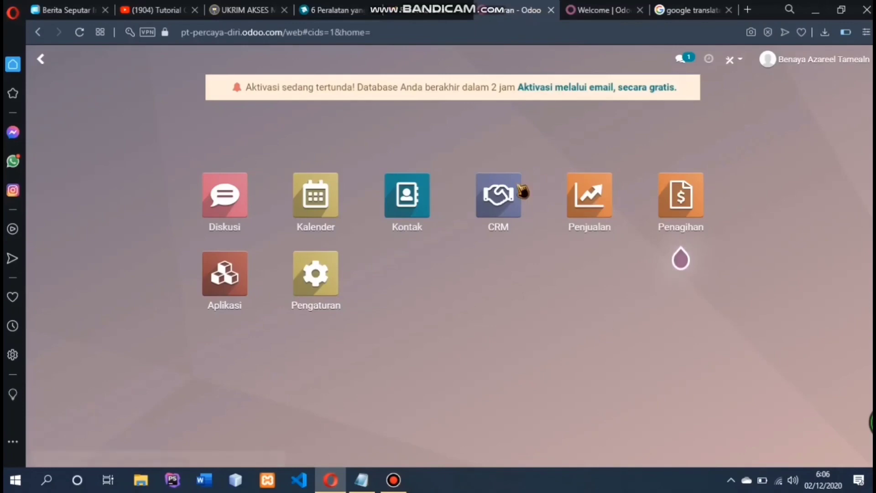
click(519, 211)
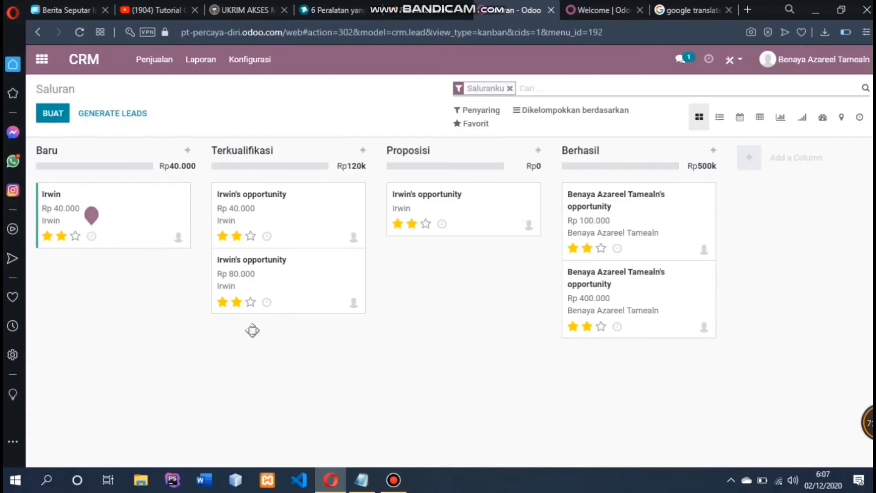
- Start a quick-create opportunity card in Baru and create a new contact from its contact field
click(66, 114)
mouse_move(65, 216)
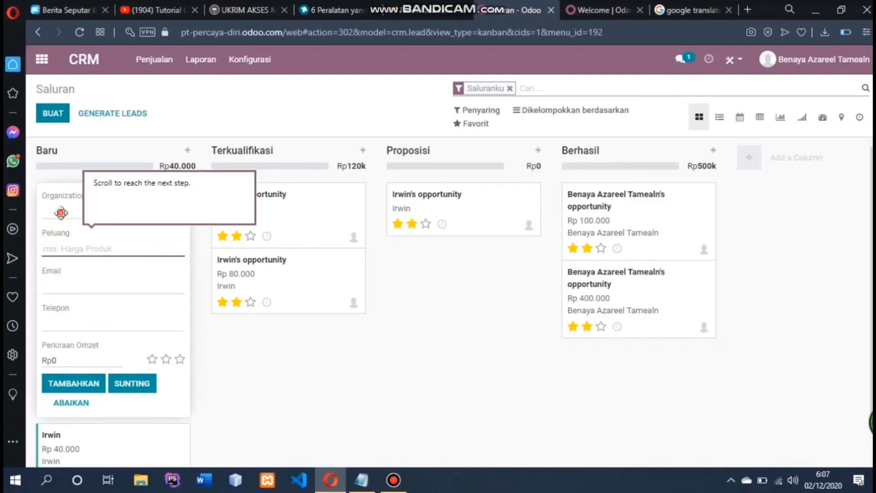
click(70, 248)
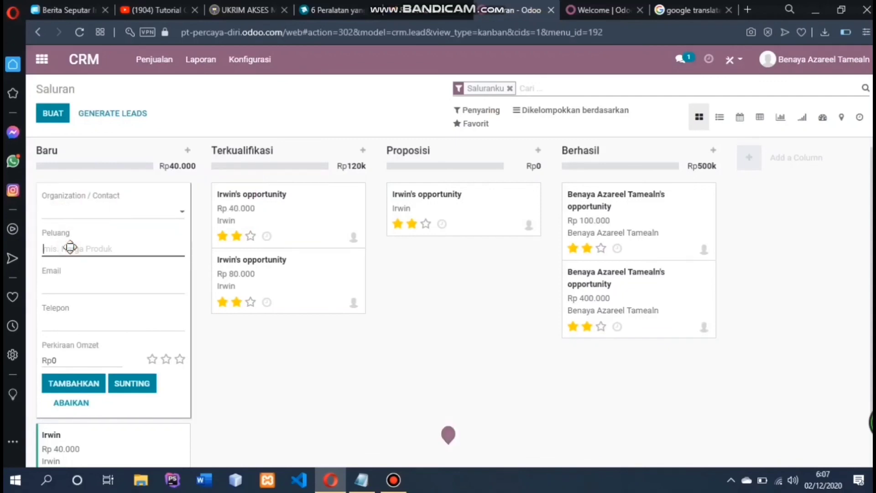
text(ke)
key(BackSpace)
key(BackSpace)
click(150, 208)
text(k)
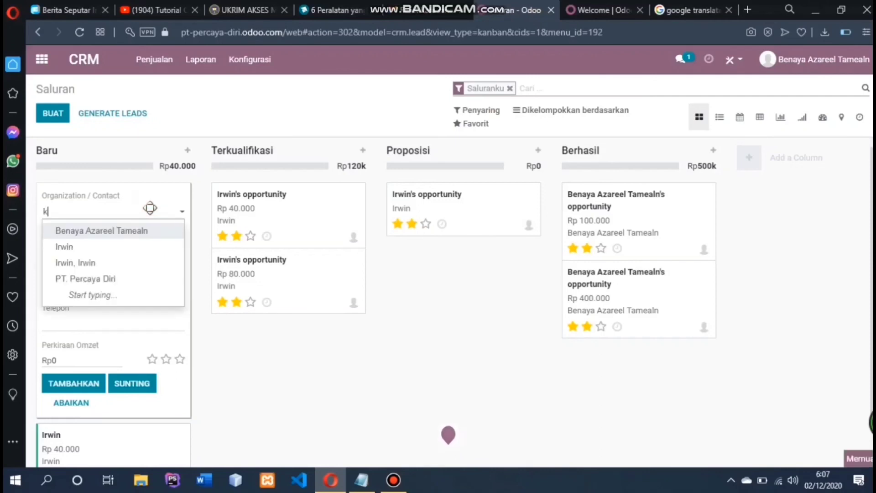
text(e)
click(115, 251)
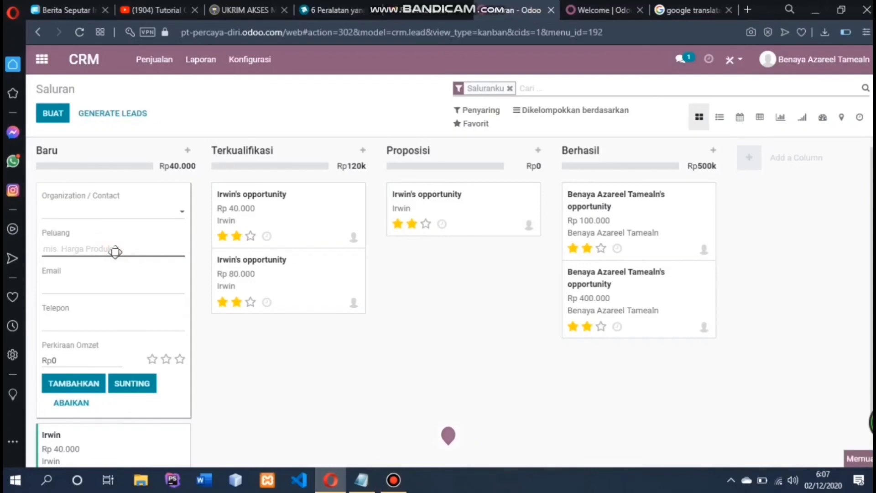
key(BackSpace)
key(BackSpace)
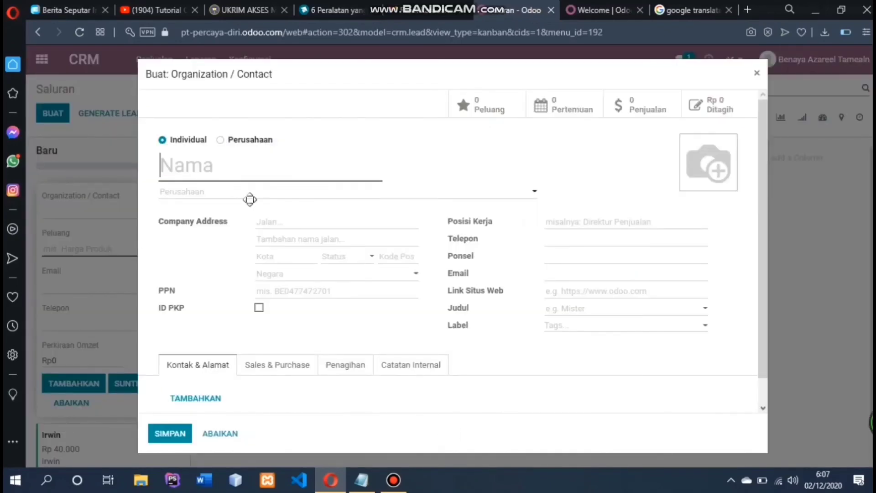
- Enter the contact's name, street and city, and set the country to Indonesia
text(Kev)
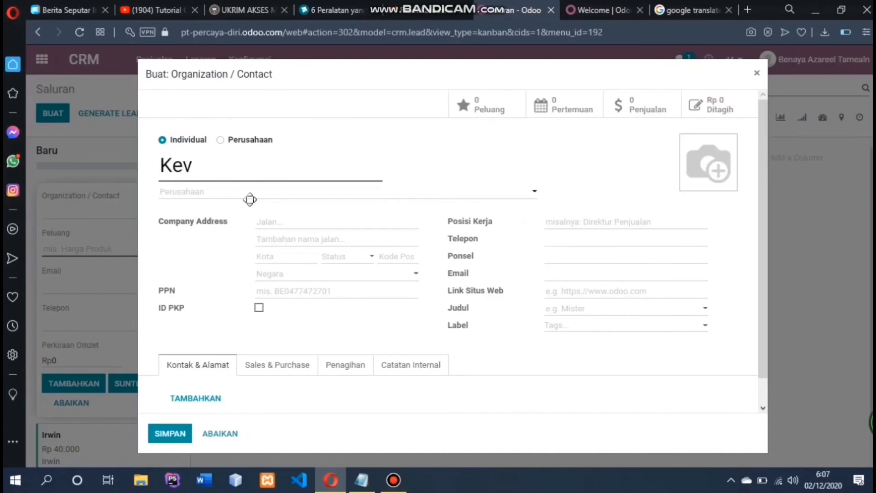
key(BackSpace)
text(invin)
click(306, 219)
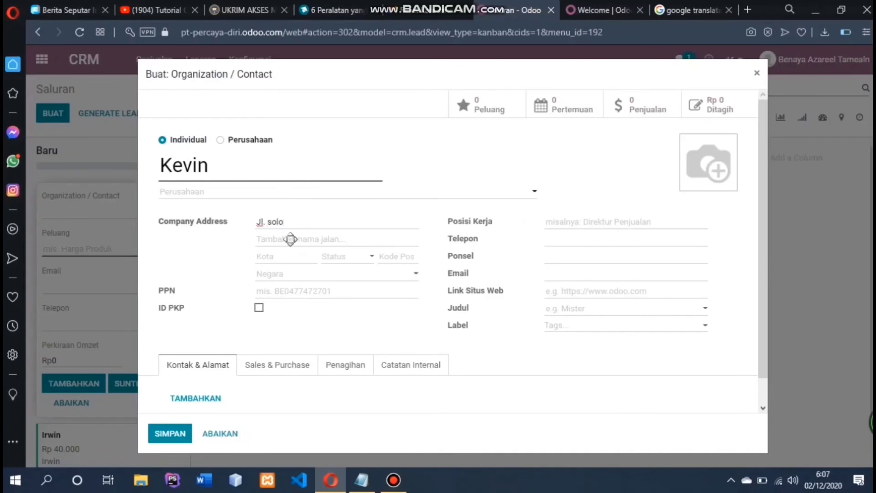
click(280, 257)
text(Yogya)
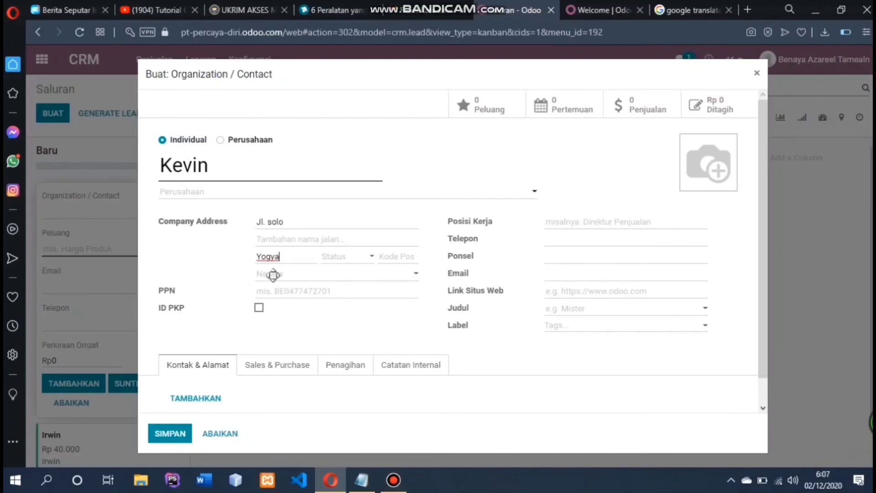
click(273, 274)
text(in)
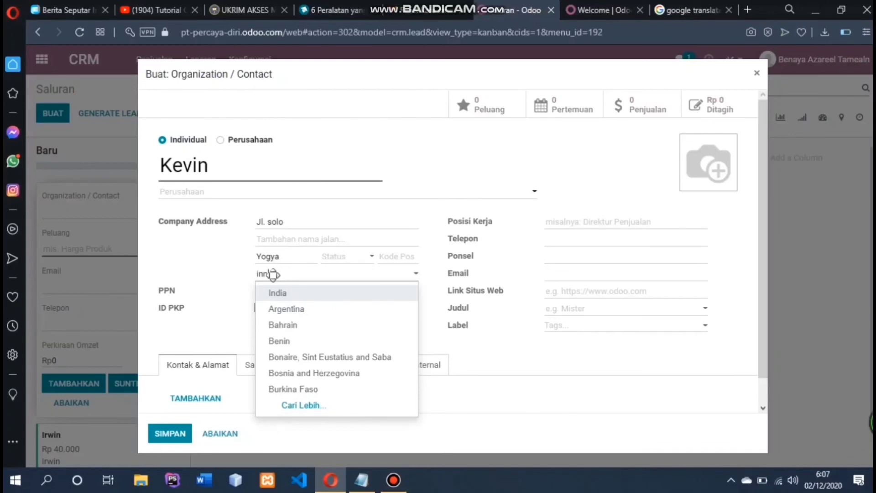
text(do)
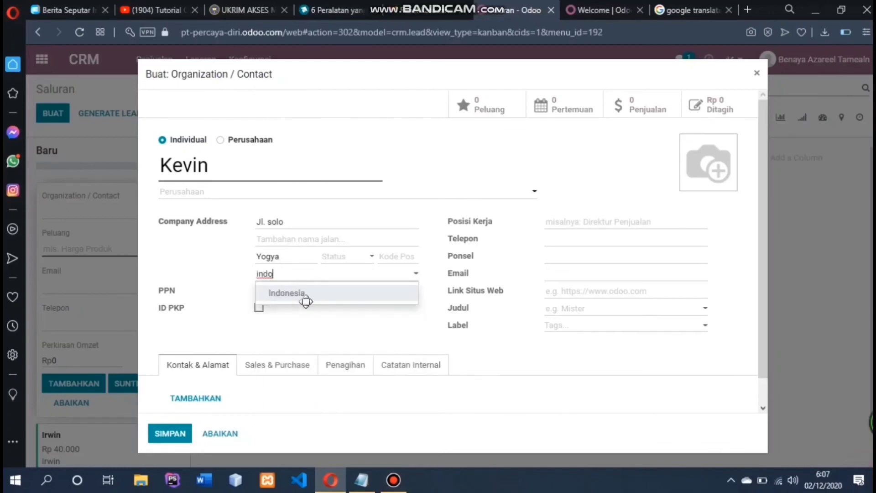
click(306, 301)
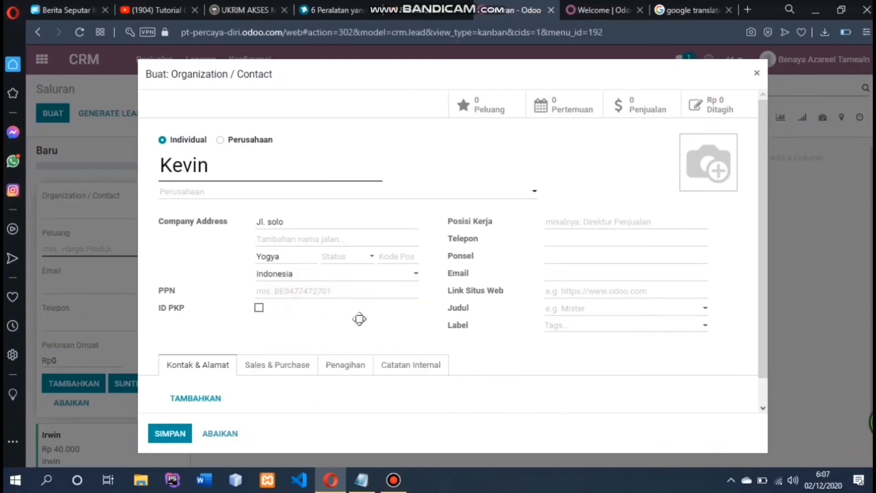
- Fill in the contact's phone number and e-mail, then save the new contact
click(585, 225)
click(585, 240)
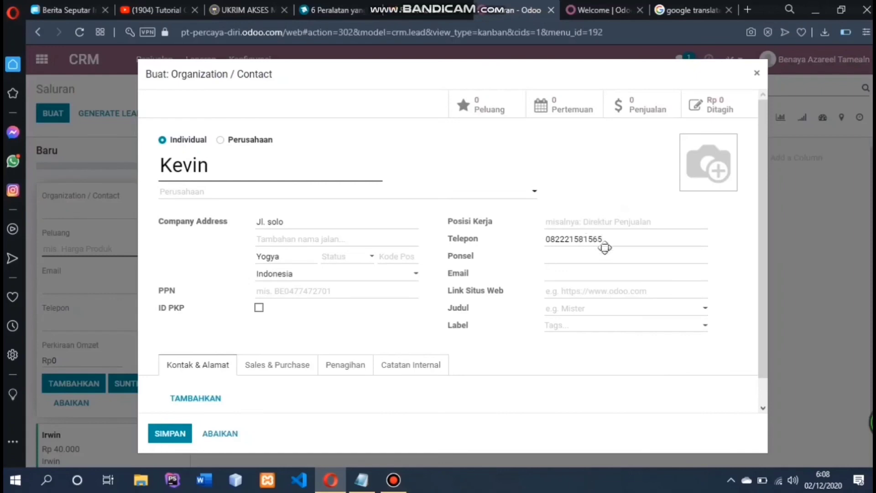
click(580, 279)
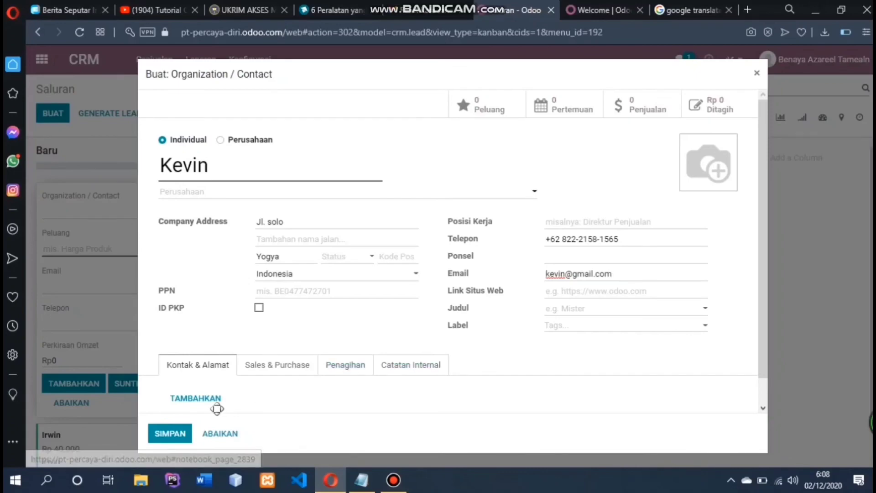
click(178, 434)
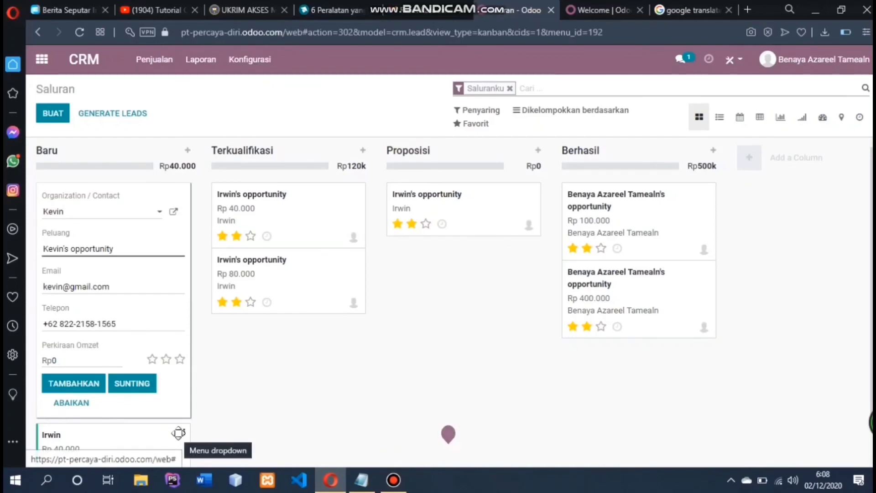
- Enter 200000 as the card's expected revenue and open the opportunity in the full form
click(87, 363)
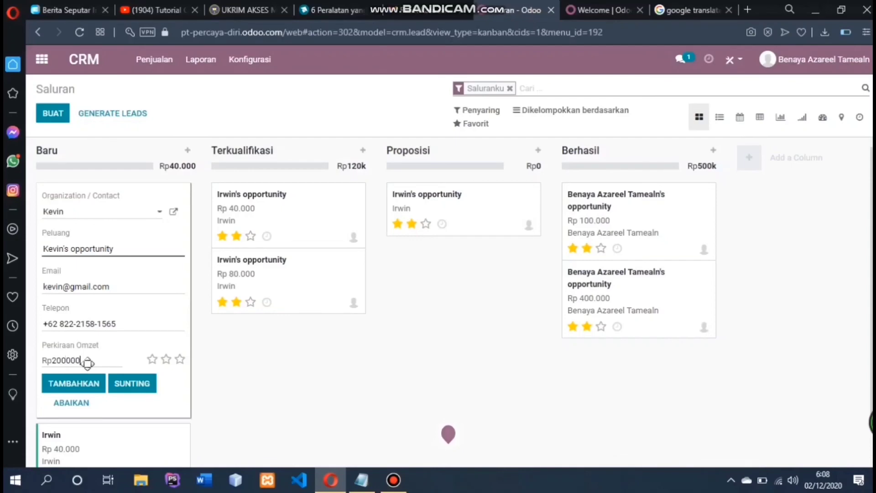
click(131, 382)
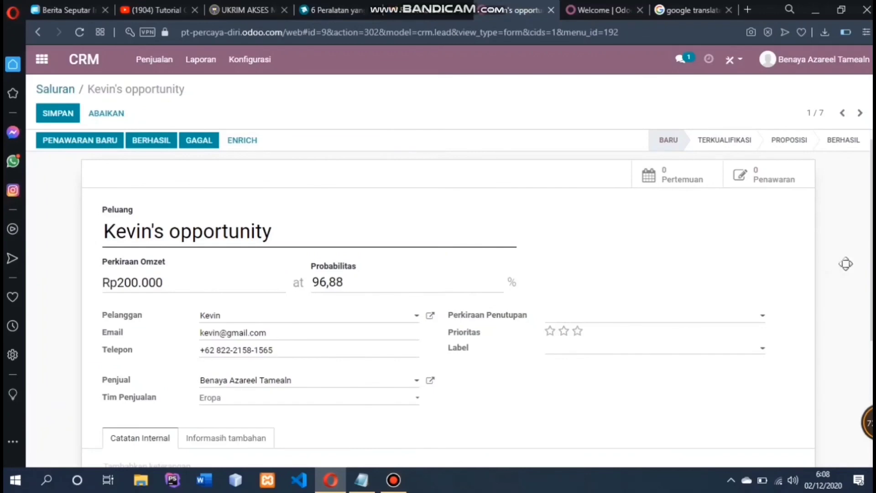
- Set the opportunity's expected closing date to 12/12/2020 and save it
scroll(473, 340, down, 1)
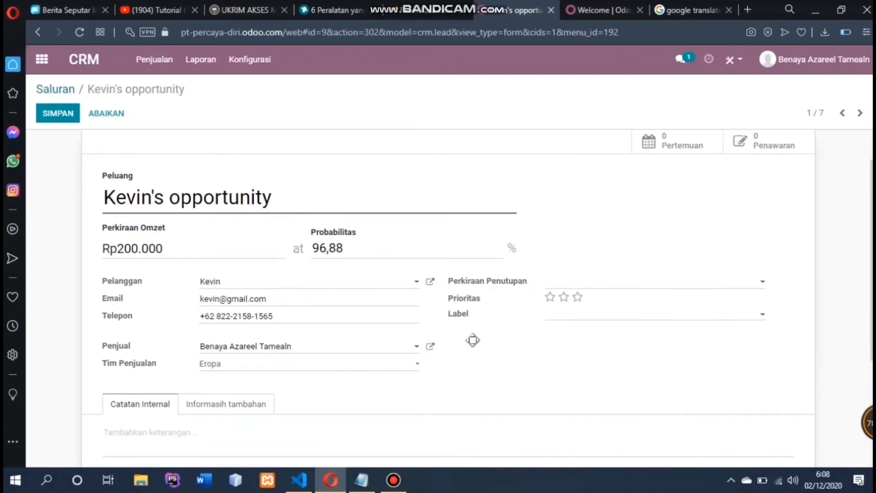
click(746, 282)
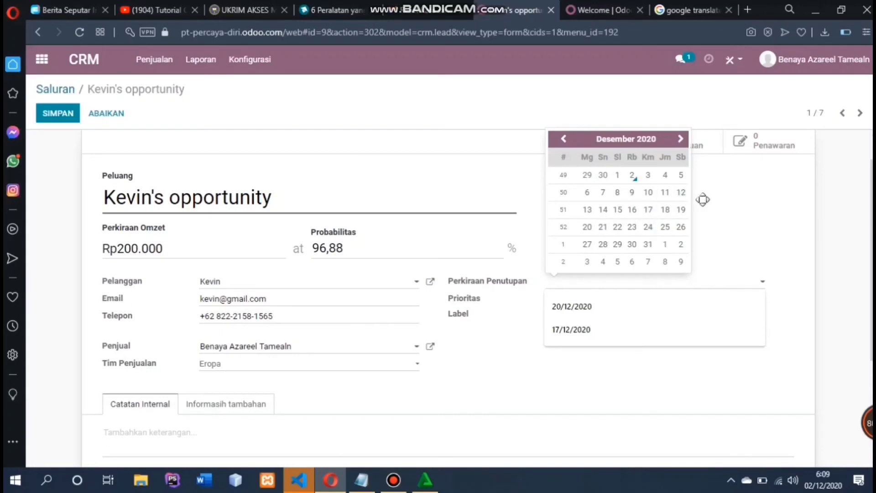
click(681, 193)
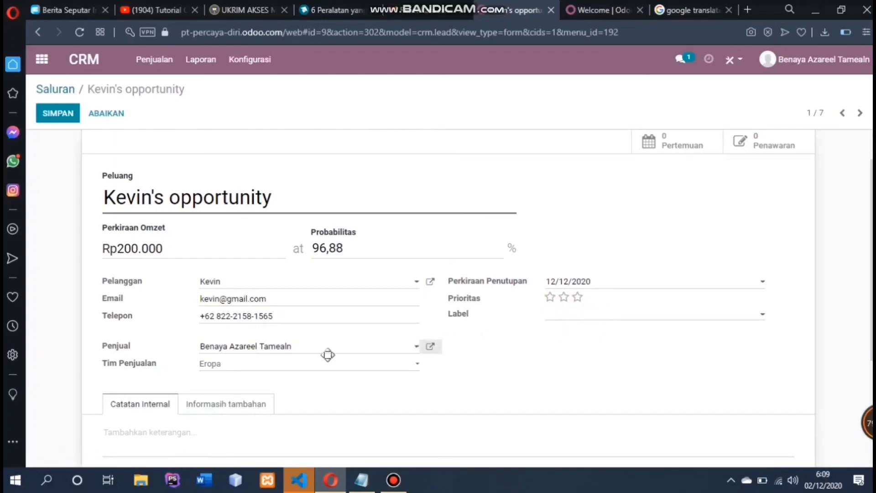
click(62, 111)
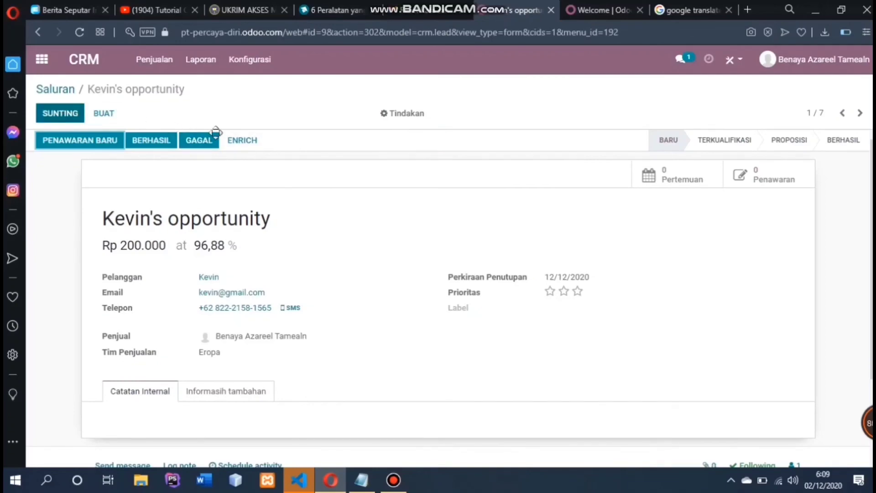
scroll(543, 204, down, 2)
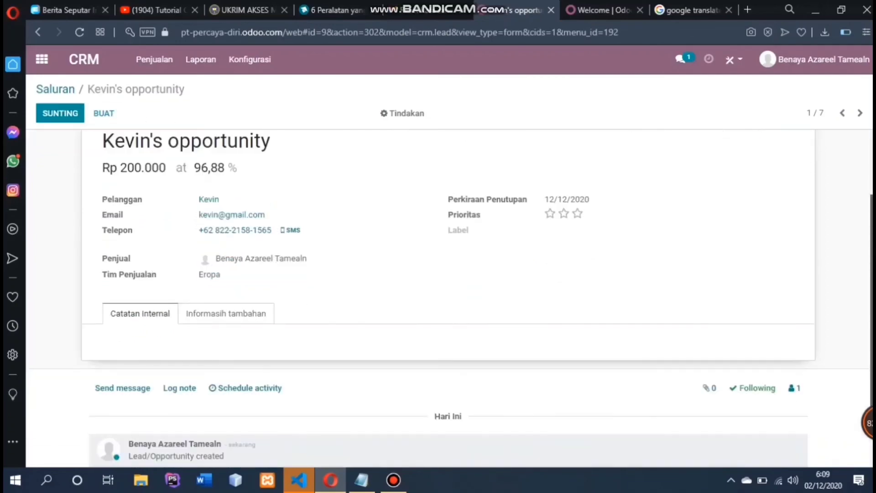
scroll(346, 140, up, 2)
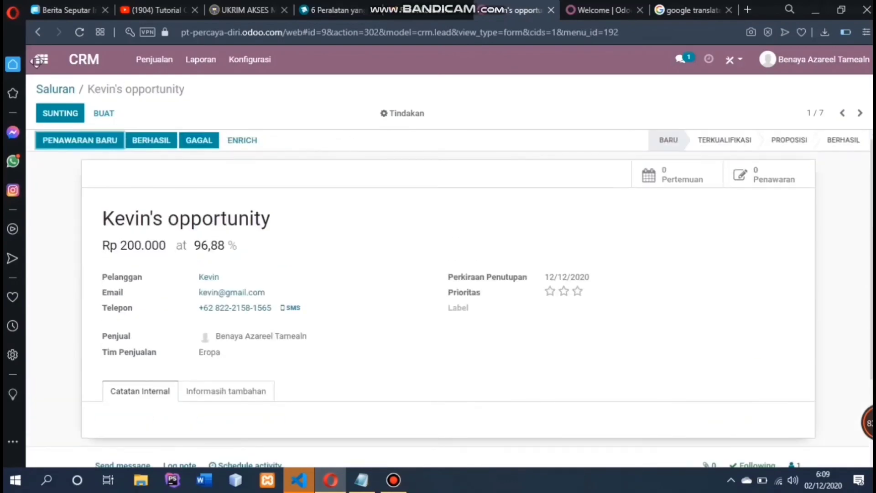
- Back on the pipeline, star the Rp 200.000 card and drag it through Terkualifikasi and Proposisi into Berhasil
click(93, 61)
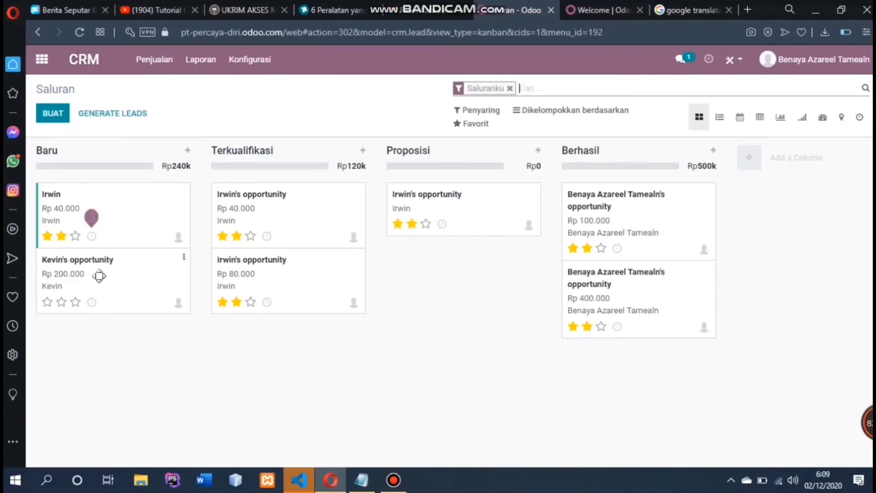
click(76, 301)
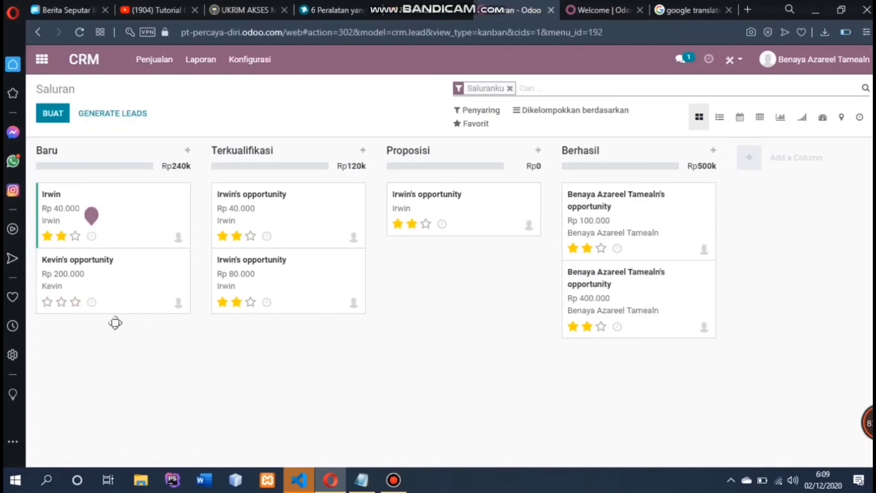
drag(106, 308, 282, 389)
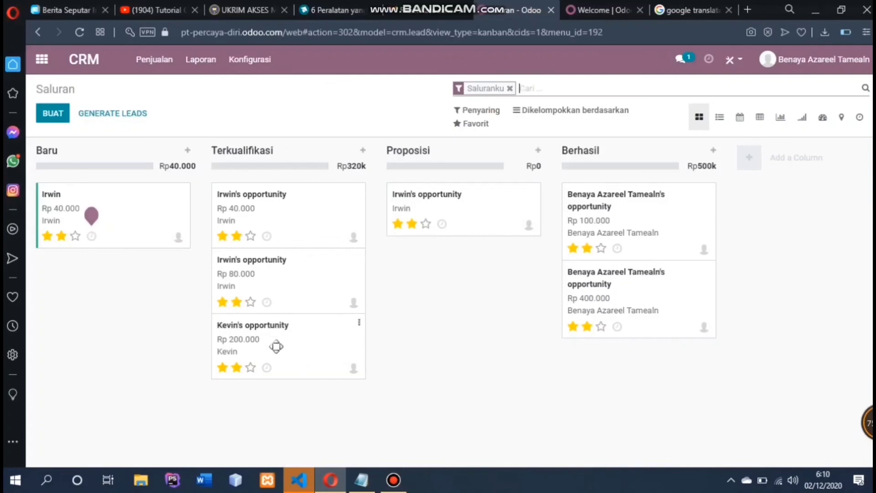
drag(276, 346, 627, 369)
click(627, 369)
drag(462, 274, 633, 377)
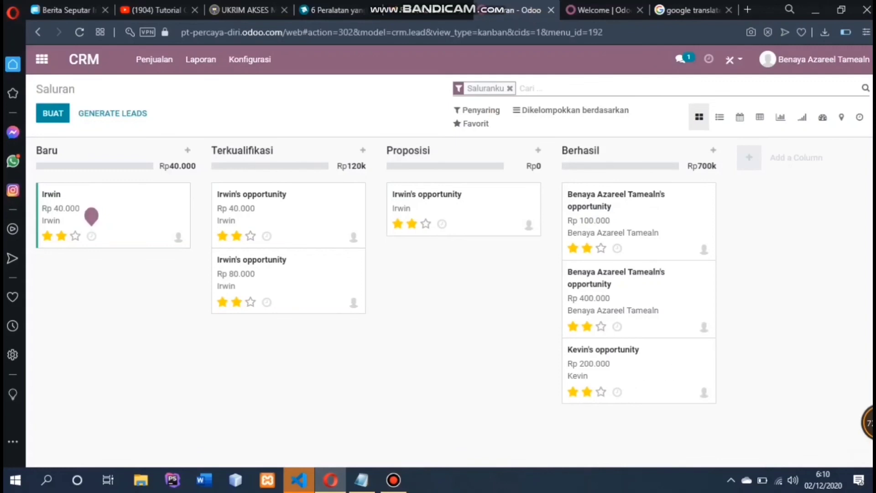
- Switch the pipeline to Graph view, try the line chart, then show the pie chart of counts per stage
click(788, 117)
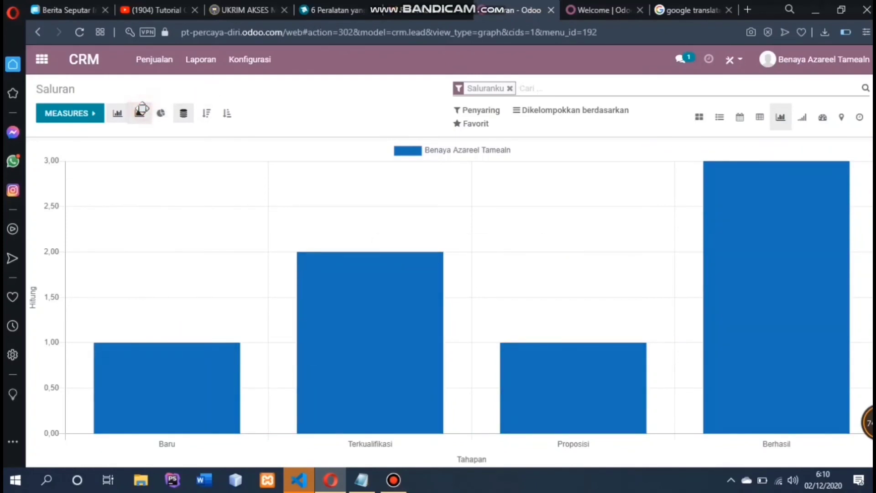
click(140, 113)
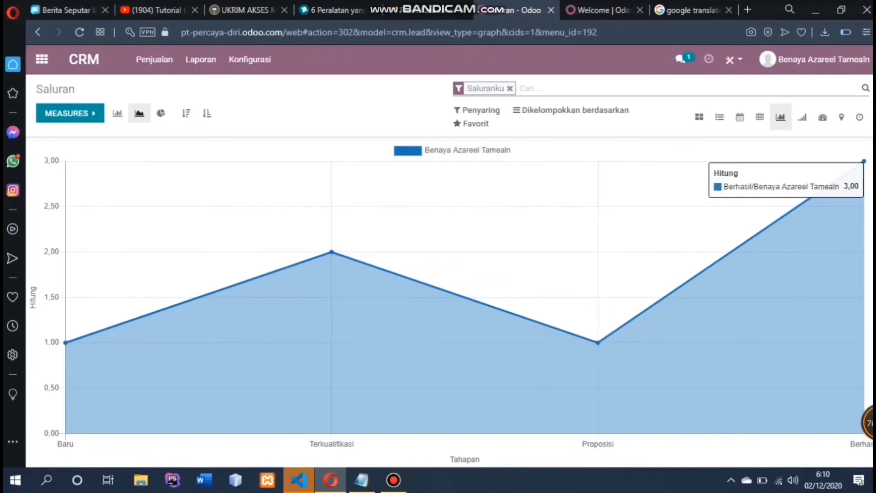
click(162, 114)
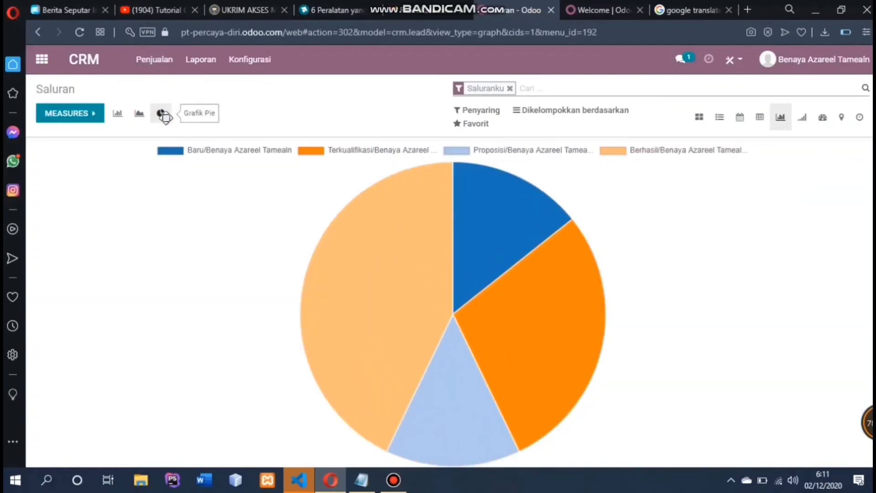
mouse_move(433, 259)
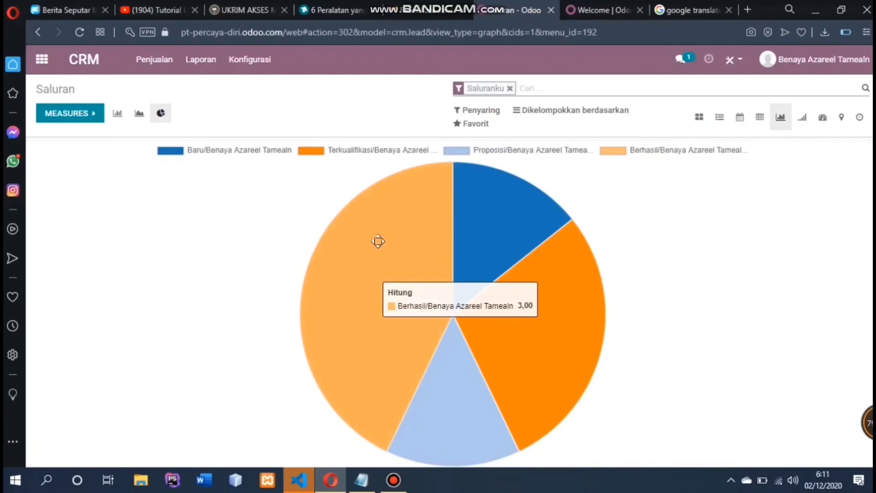